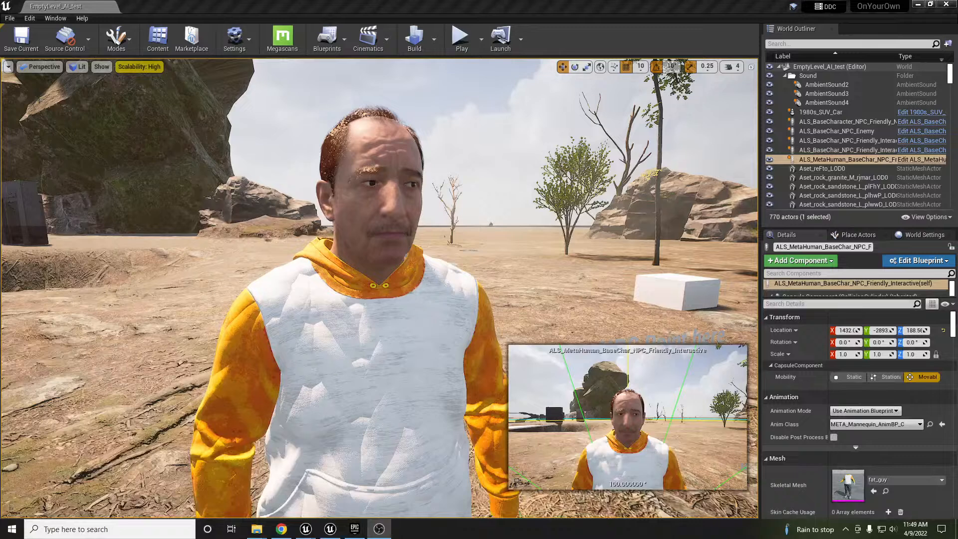
Lower the system volume, frame Jim closely in the viewport, and launch Play In Editor.
key("XF86AudioLowerVolume")
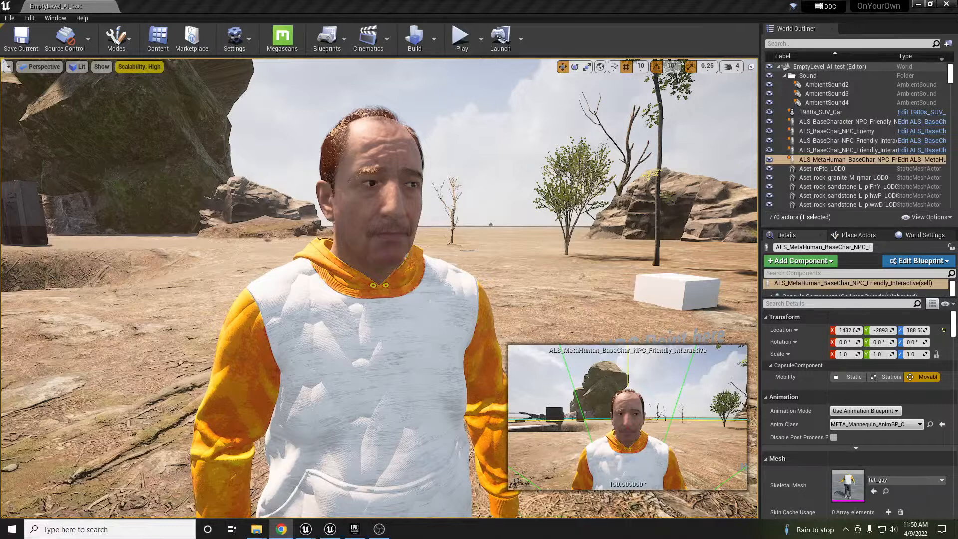
key("XF86AudioLowerVolume")
key("XF86AudioLowerVolume")
left_click(370, 270)
mouse_move(370, 270)
right_mouse_down()
mouse_move(361, 291)
mouse_move(364, 281)
right_mouse_up()
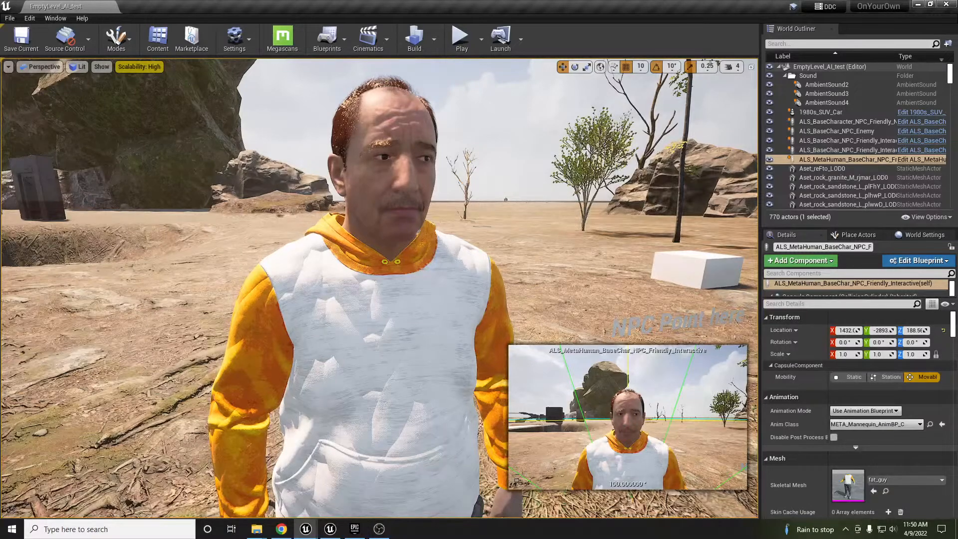
right_click_drag(360, 266, 359, 276)
right_click_drag(408, 256, 407, 257)
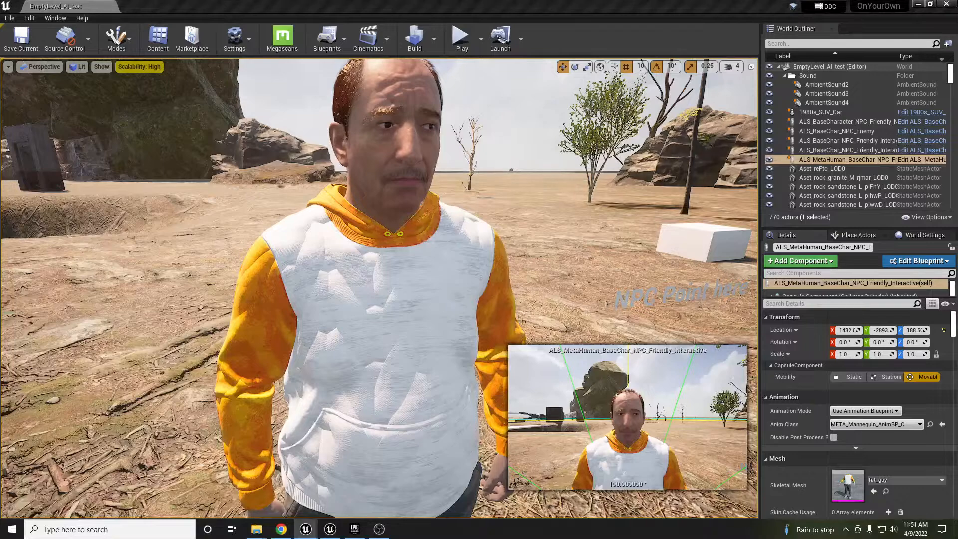
right_click_drag(404, 226, 406, 225)
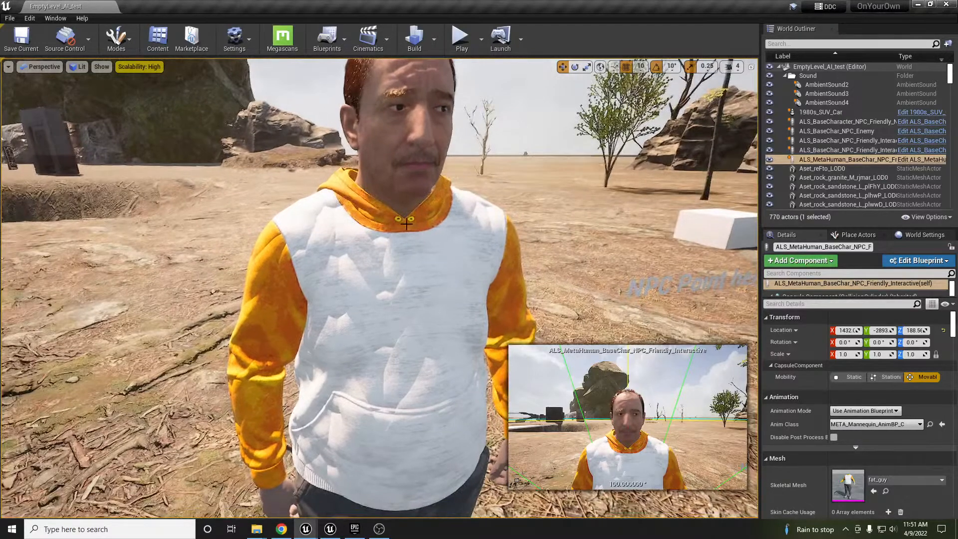
key("alt+p")
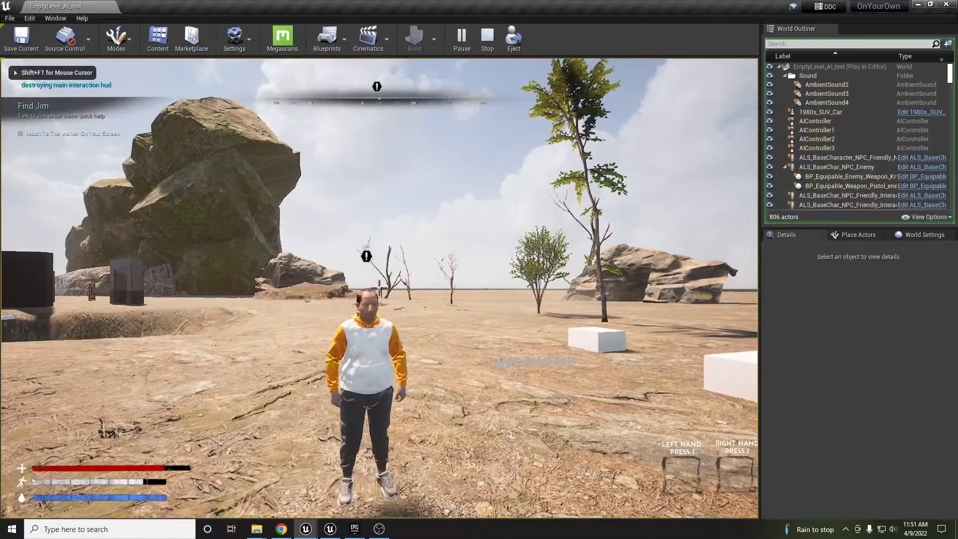
Walk up to Jim, talk to him, and accept his request with 'Sure, what is it?'.
key("w")
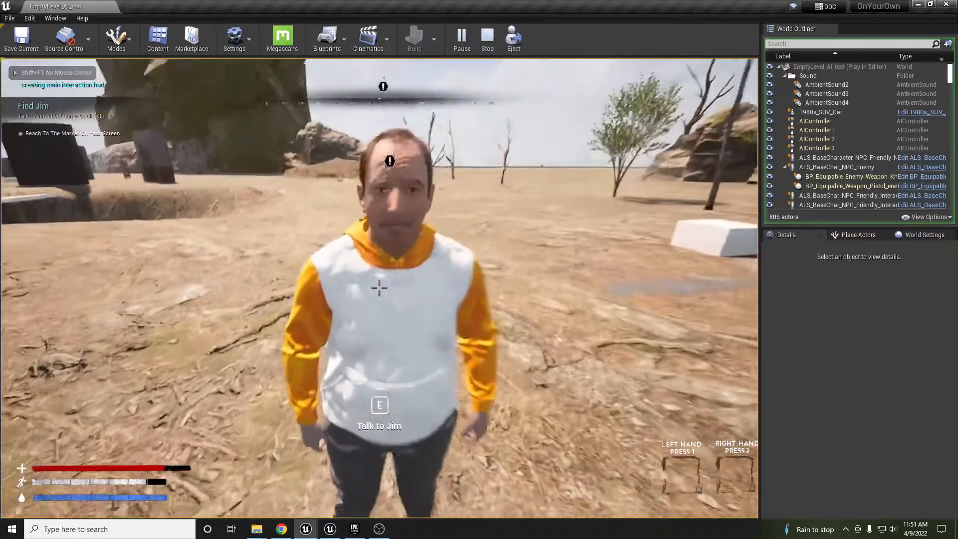
key("e")
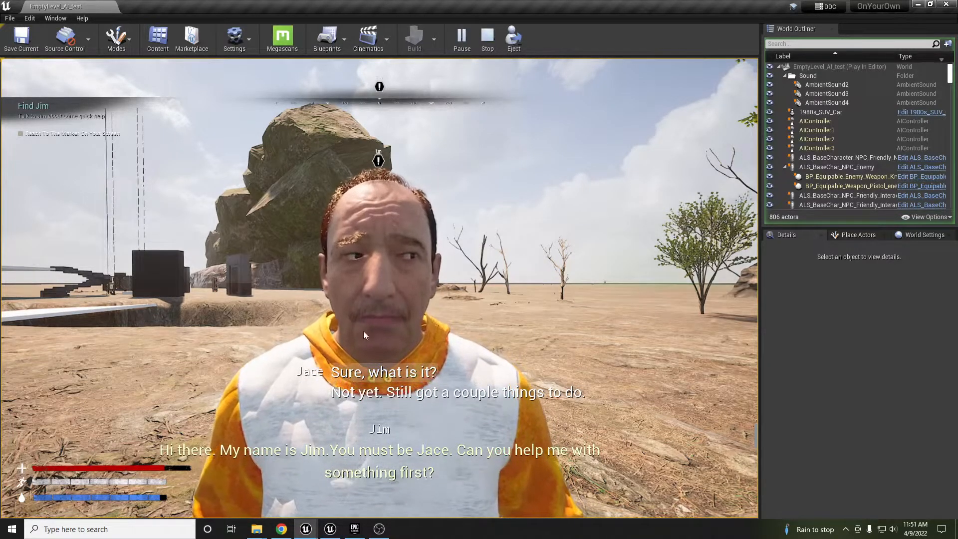
left_click(386, 372)
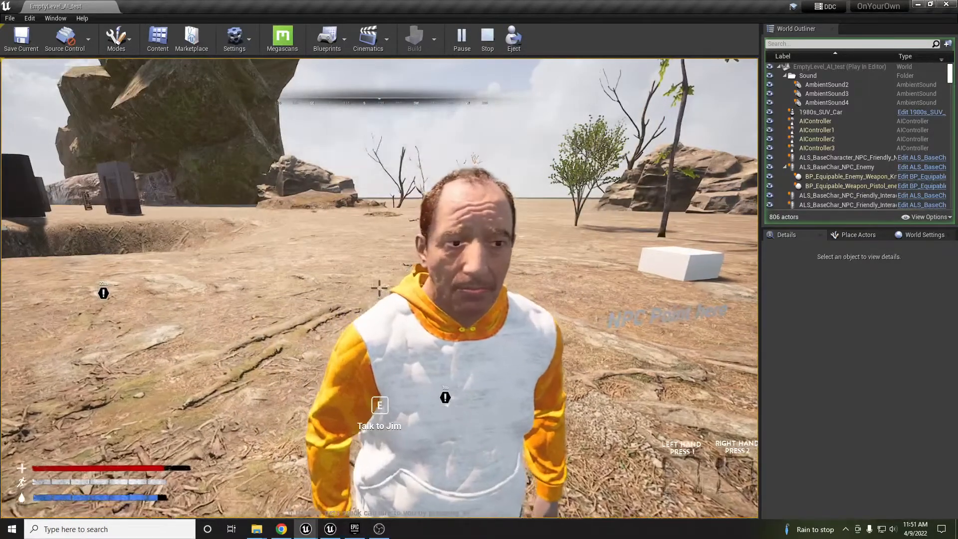
Circle Jim, talk to him again to check his return greeting, then stop playing.
key("d")
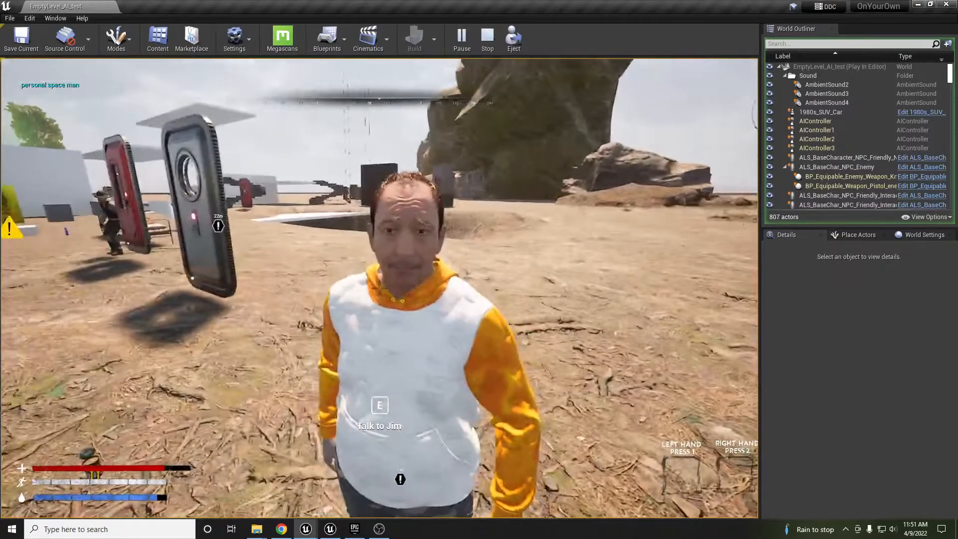
key("d")
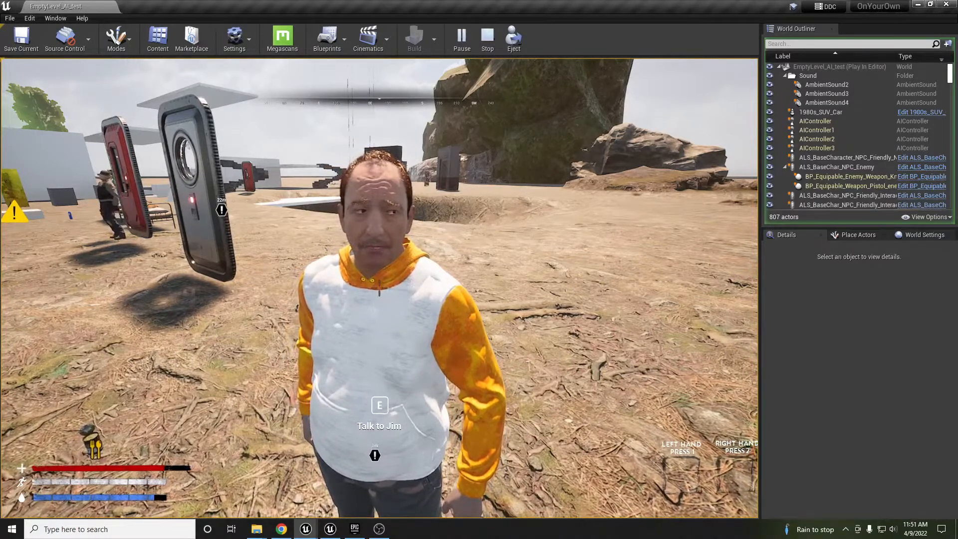
key("e")
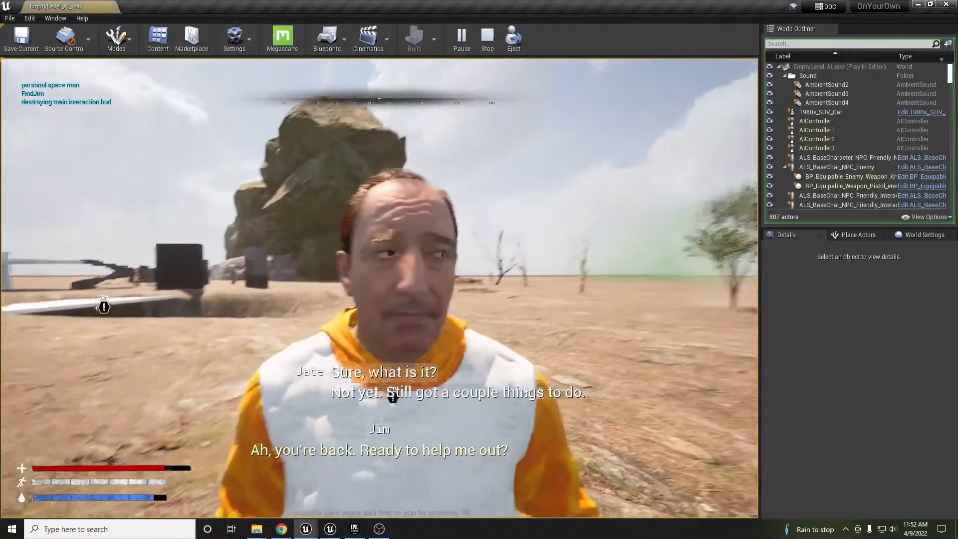
left_click(395, 395)
key("Escape")
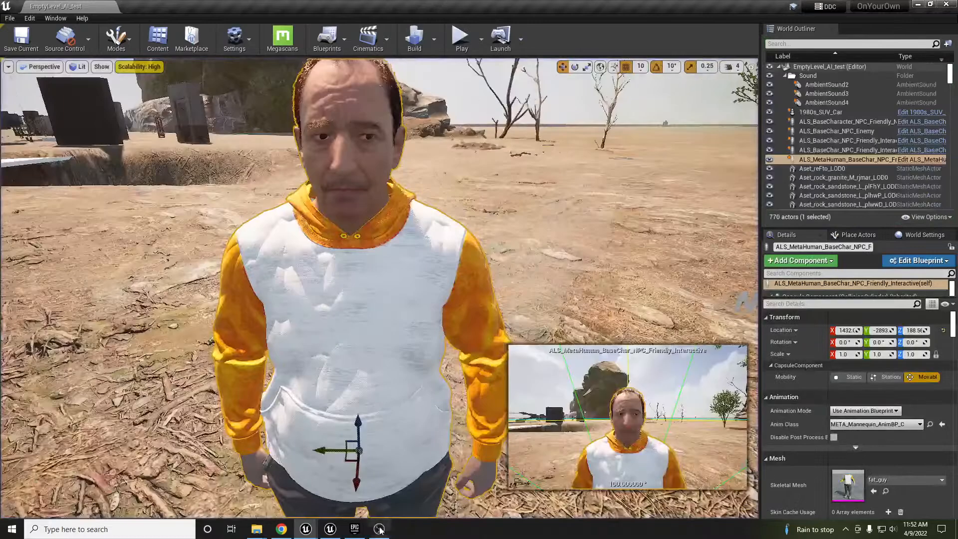
Switch to CitySample, hide the Epic Launcher, and bring the Crowd_Concerned animation editor forward.
left_click(330, 529)
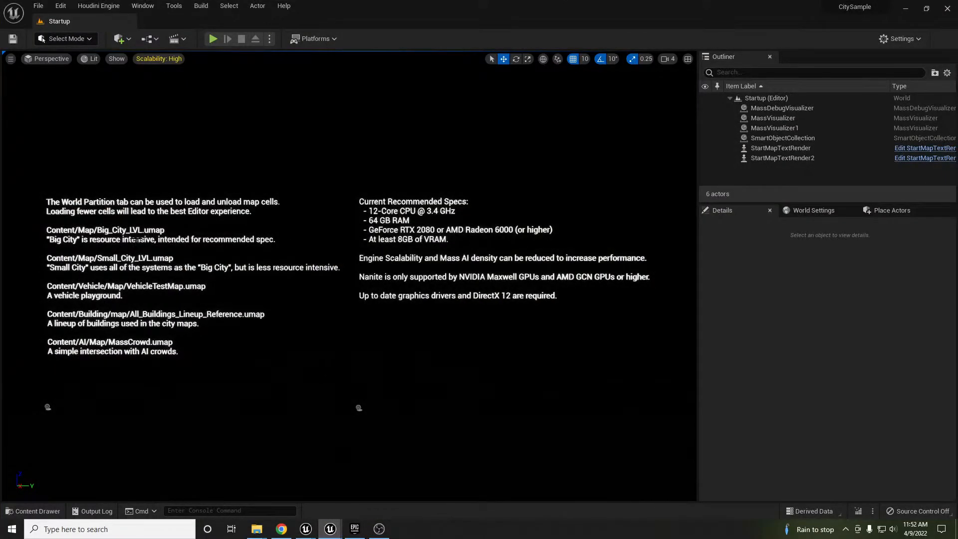
left_click(357, 529)
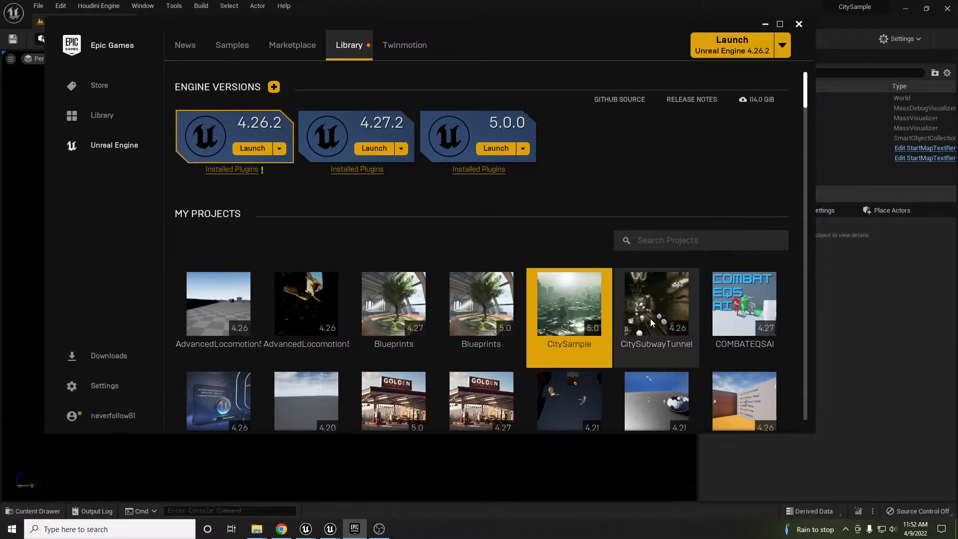
left_click(768, 25)
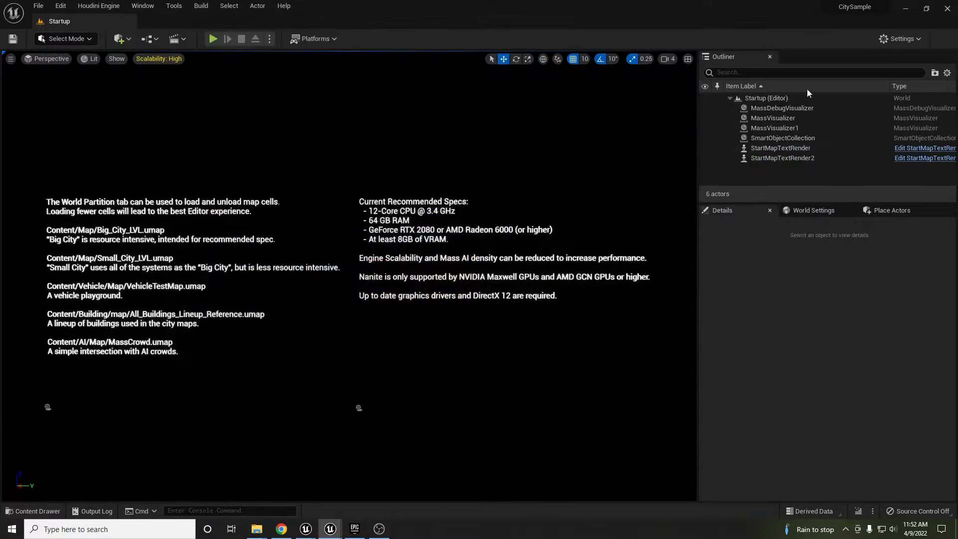
left_click_drag(957, 177, 437, 109)
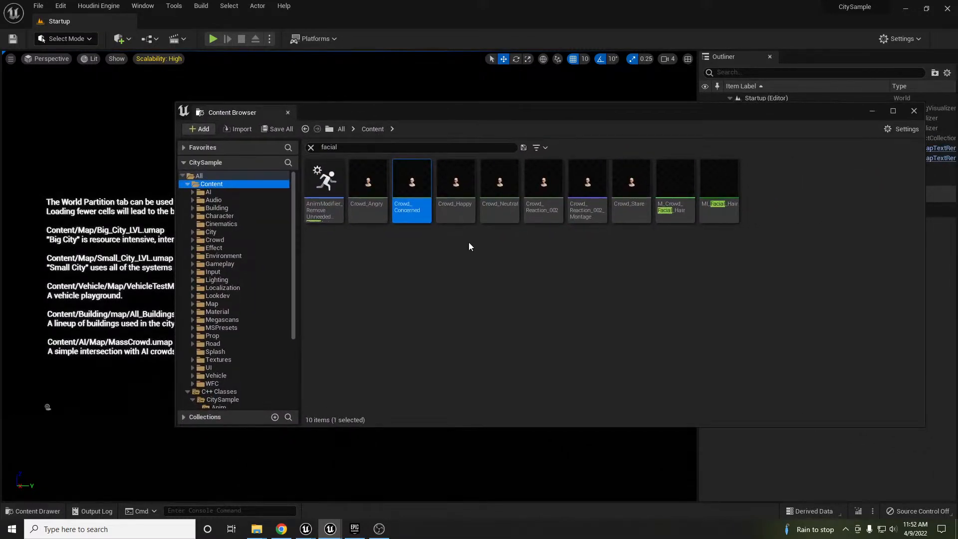
mouse_move(377, 187)
mouse_move(502, 207)
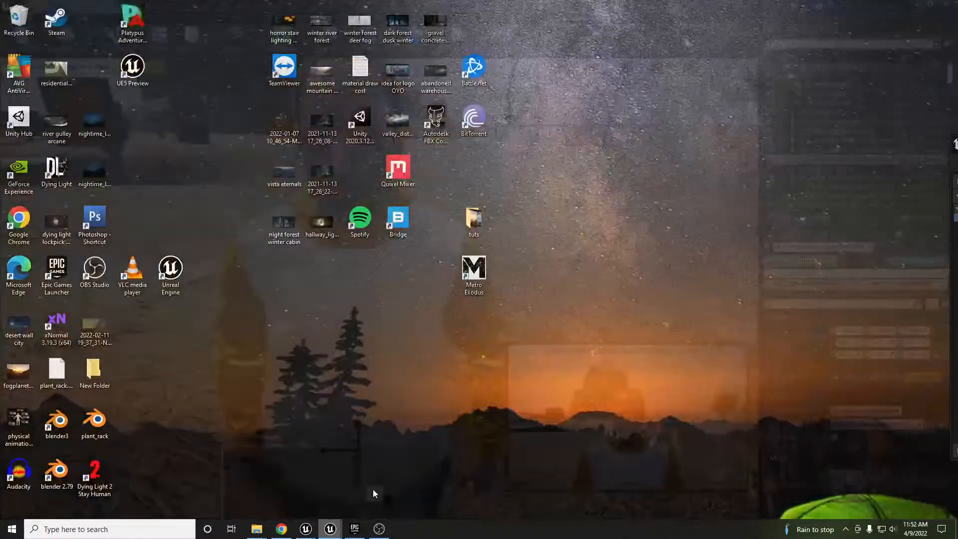
left_click(373, 489)
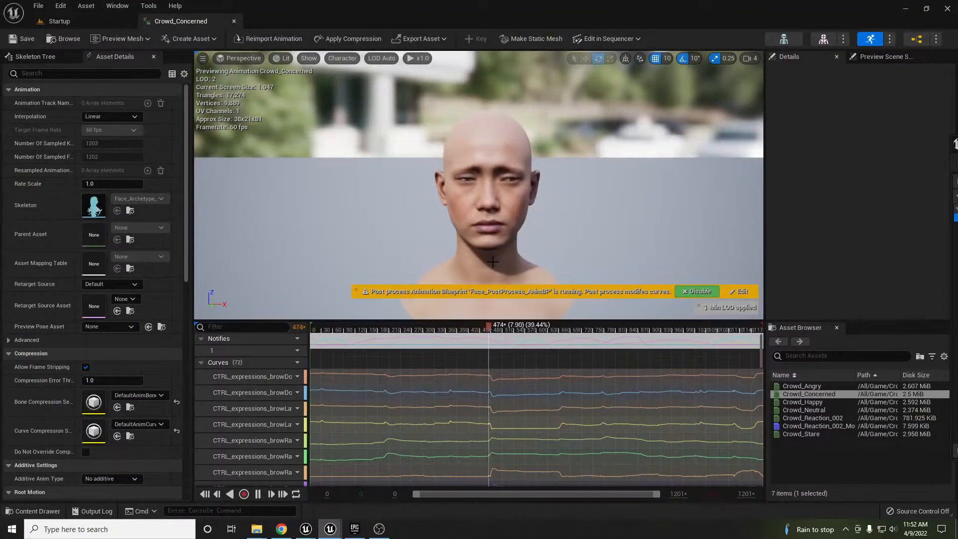
Lower the volume and drag the 'facial' Content Browser results back over the animation editor.
key("XF86AudioLowerVolume")
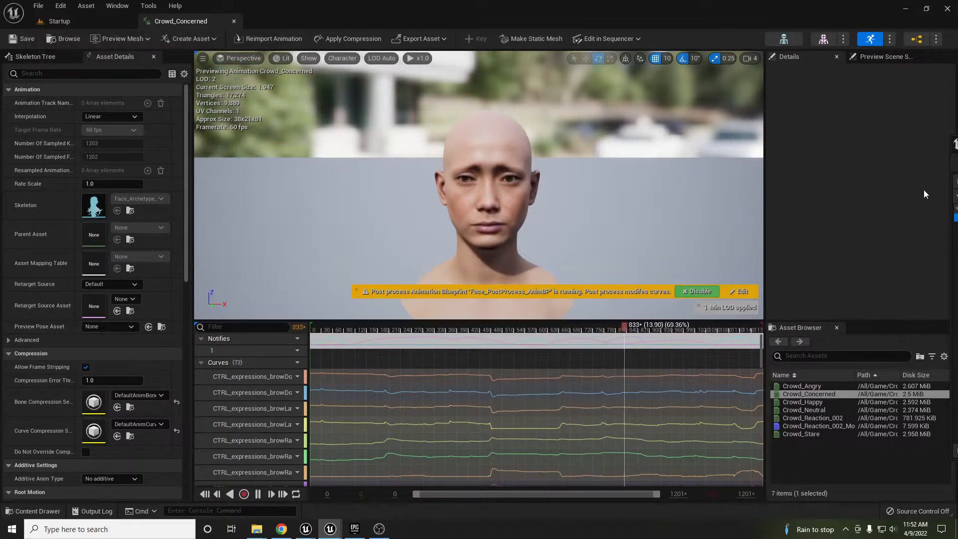
left_click_drag(955, 144, 396, 142)
key("XF86AudioLowerVolume")
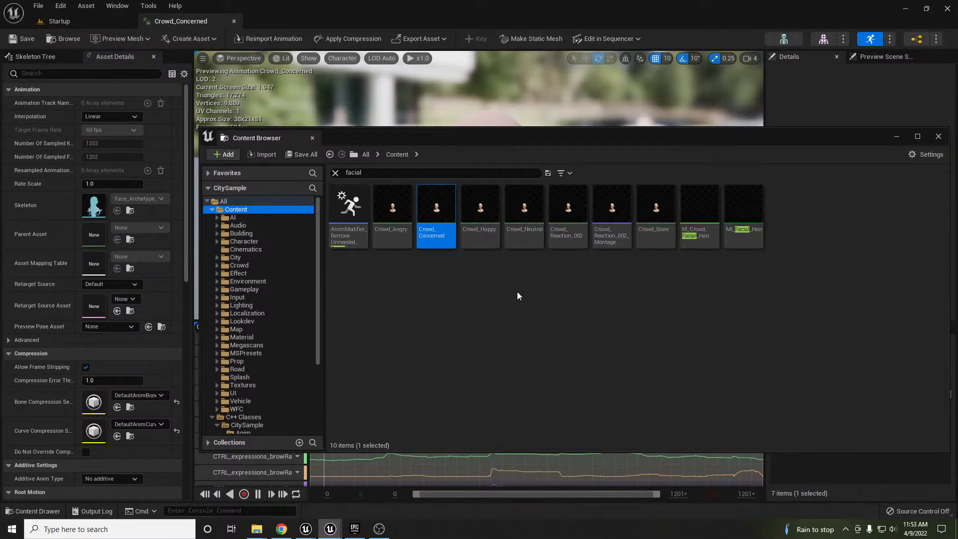
Preview Crowd_Stare from the 'facial' results, then open Crowd_Neutral in the animation editor.
mouse_move(531, 213)
left_click(665, 207)
double_click(660, 217)
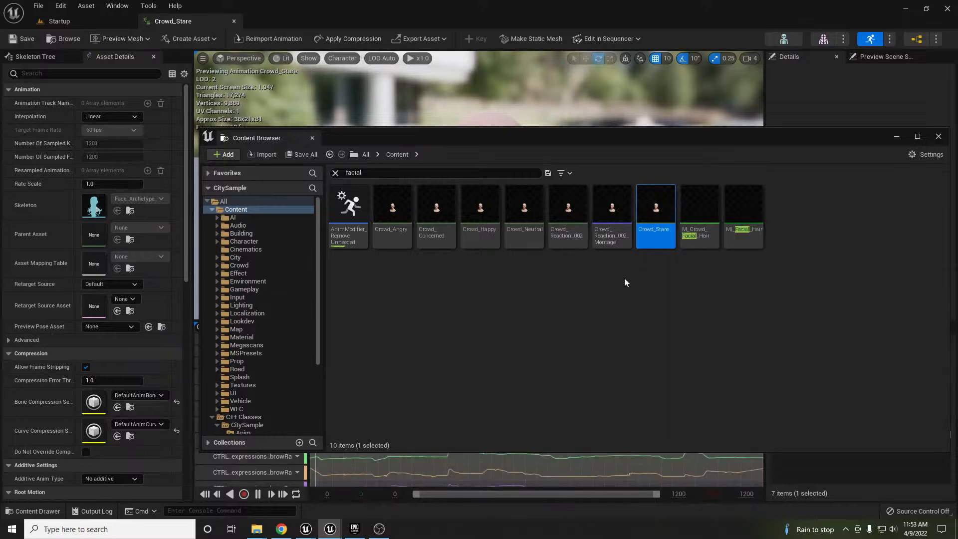
left_click_drag(409, 140, 957, 230)
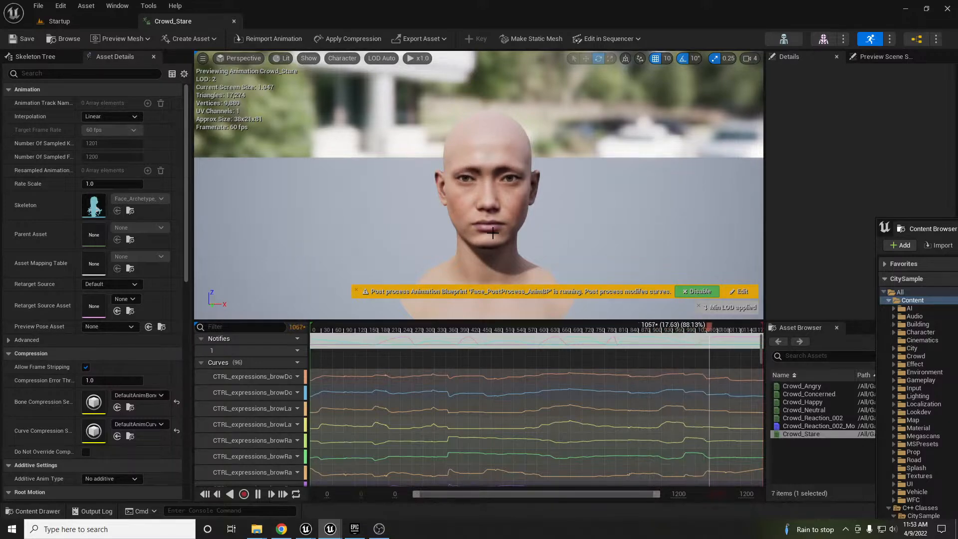
left_click_drag(955, 228, 373, 132)
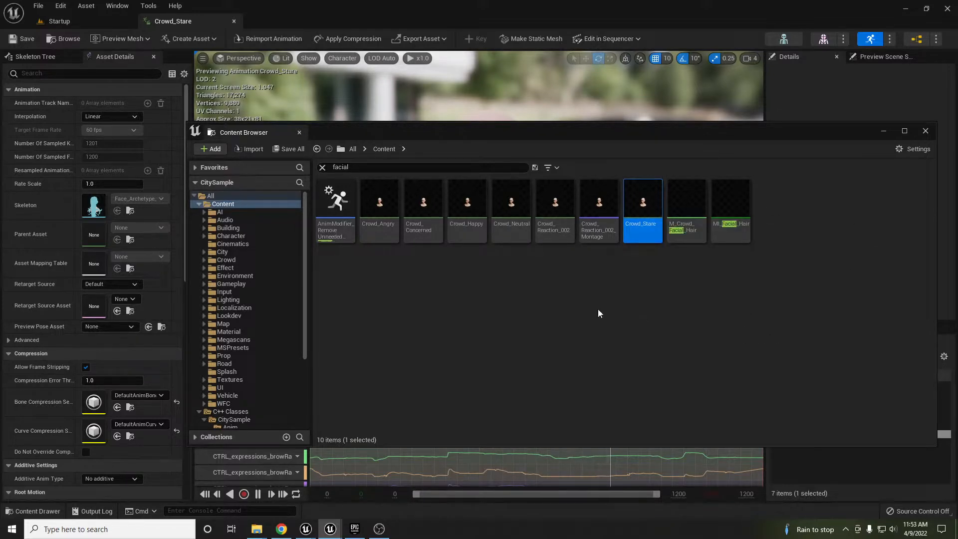
double_click(516, 219)
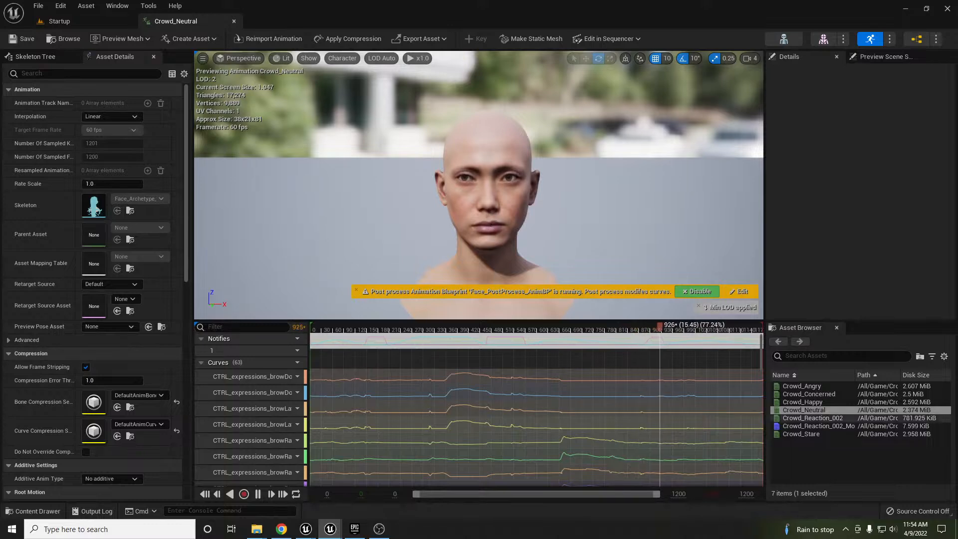
Preview Crowd_Happy, then Crowd_Neutral, and finally reload Crowd_Stare from the Asset Browser.
left_click(802, 401)
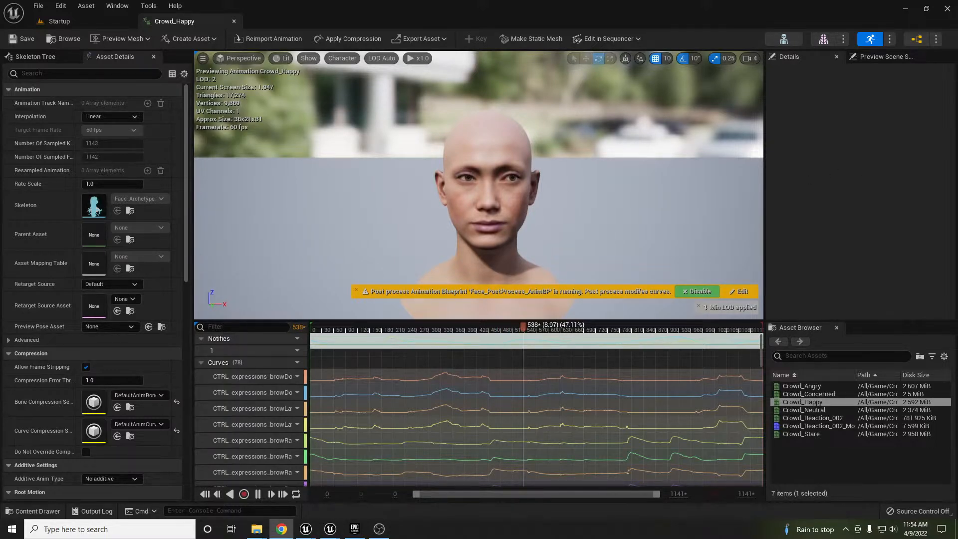
double_click(803, 410)
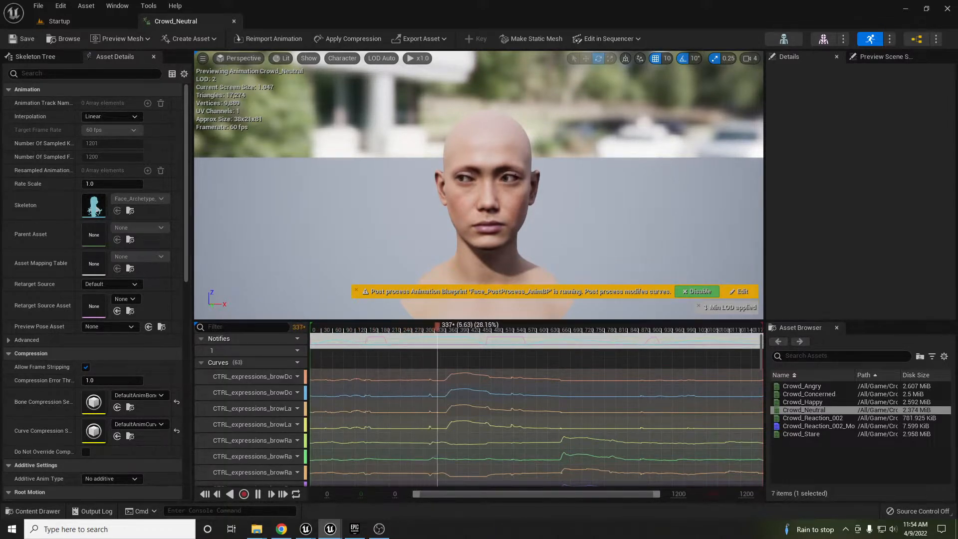
double_click(800, 434)
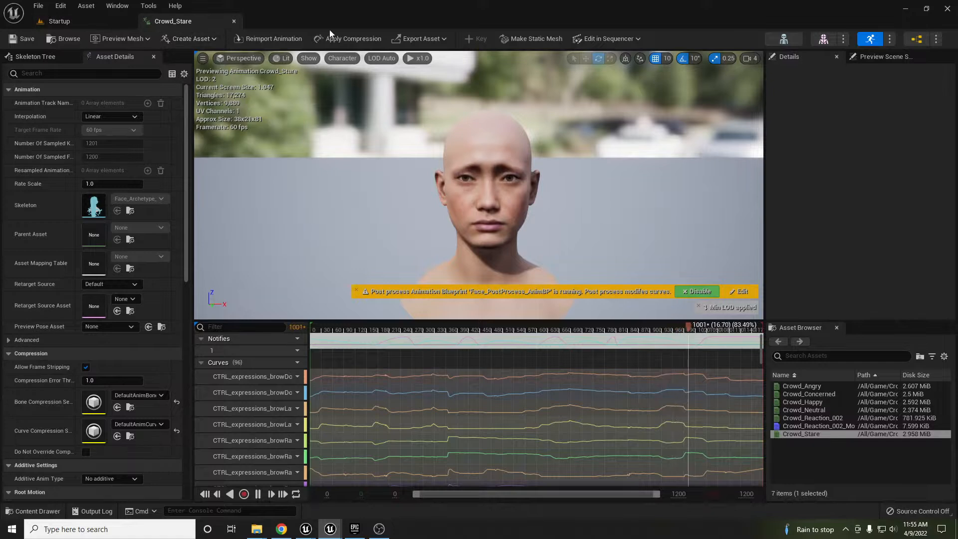
Export Crowd_Stare as Crowd_Stare.fbx to the Exports folder with FBX 2013 and morph targets.
left_click(436, 38)
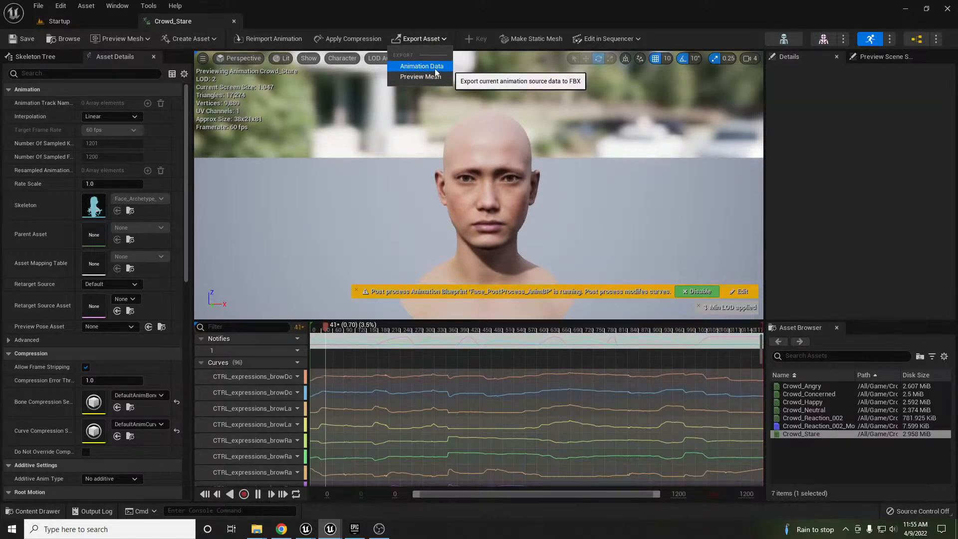
left_click(419, 67)
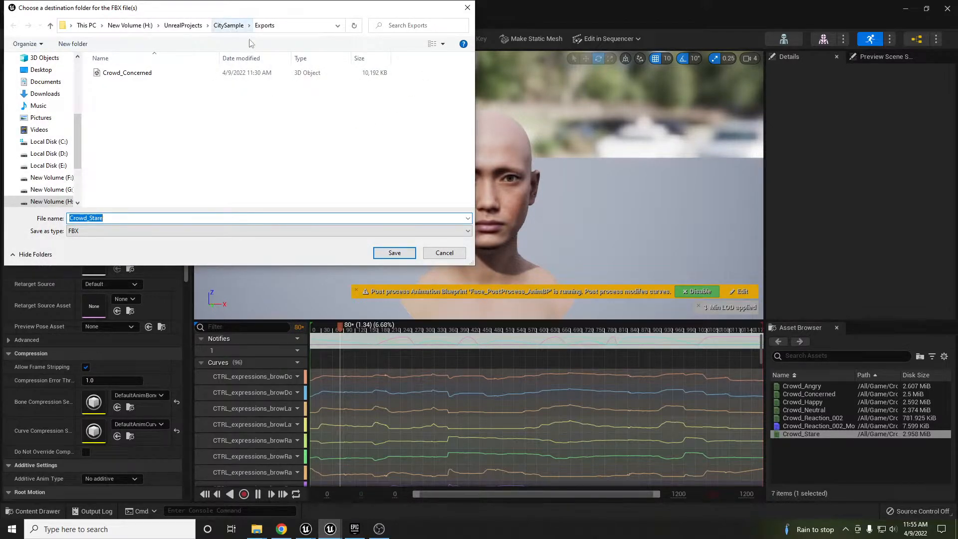
left_click(394, 253)
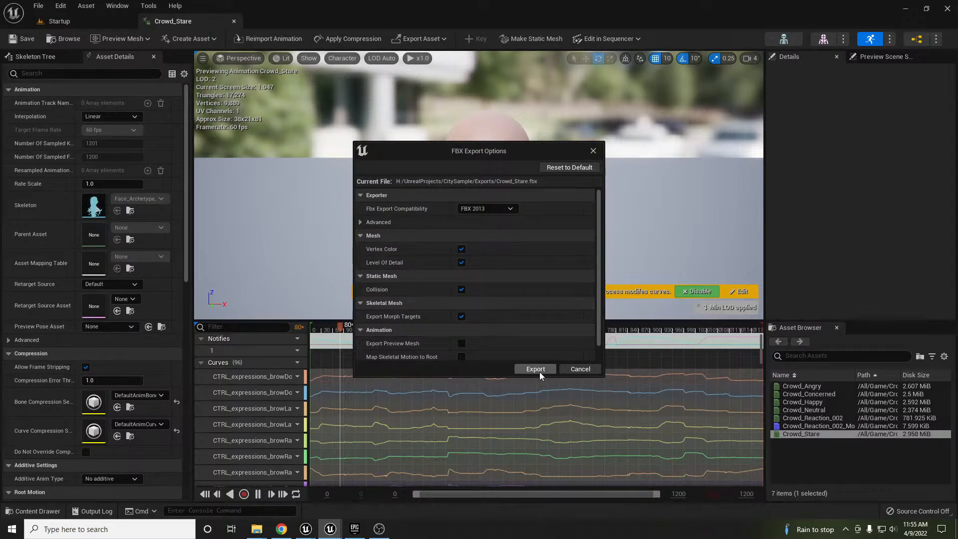
scroll(517, 320, "down", 2)
scroll(517, 320, "up", 2)
scroll(568, 288, "down", 1)
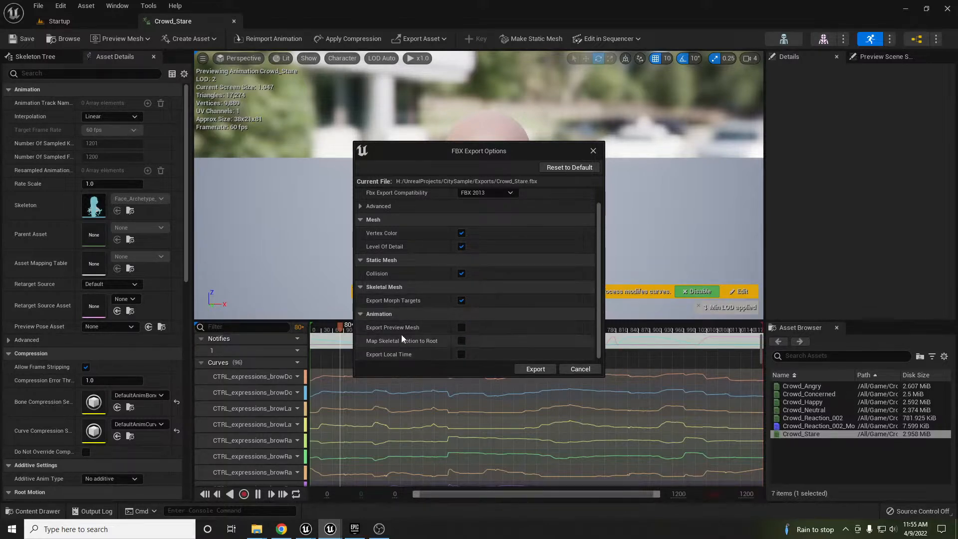
left_click(548, 370)
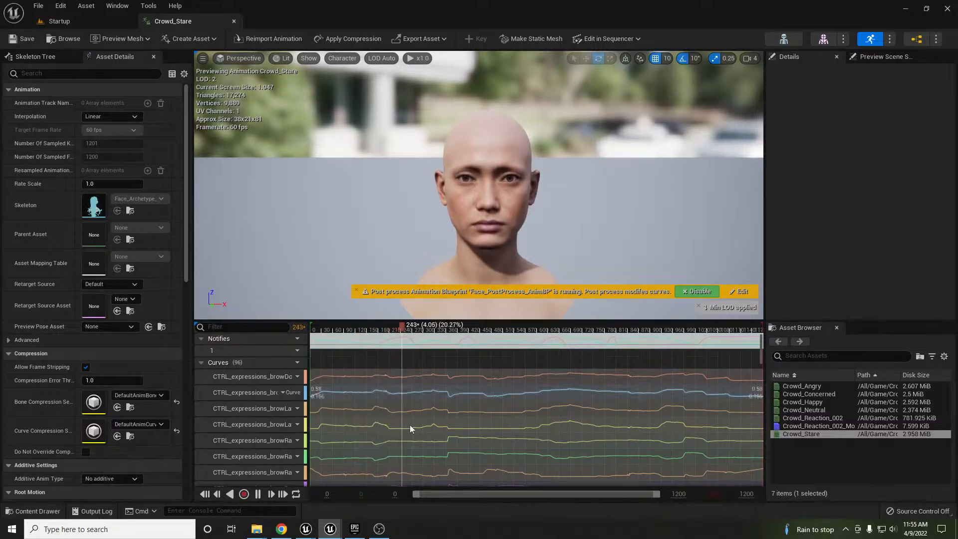
mouse_move(306, 529)
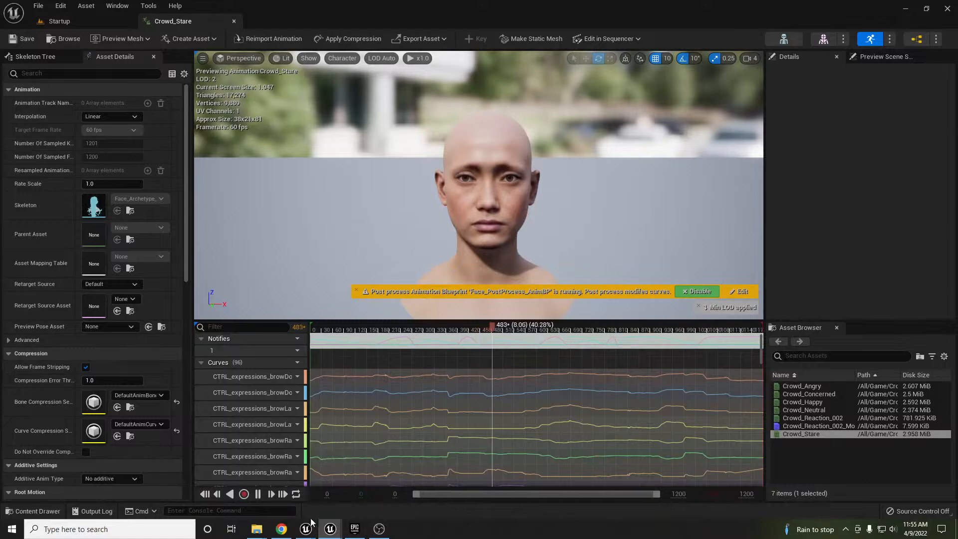
Switch to the OnYourOwn level editor and drag the IdleAnim Content Browser into view.
left_click(247, 482)
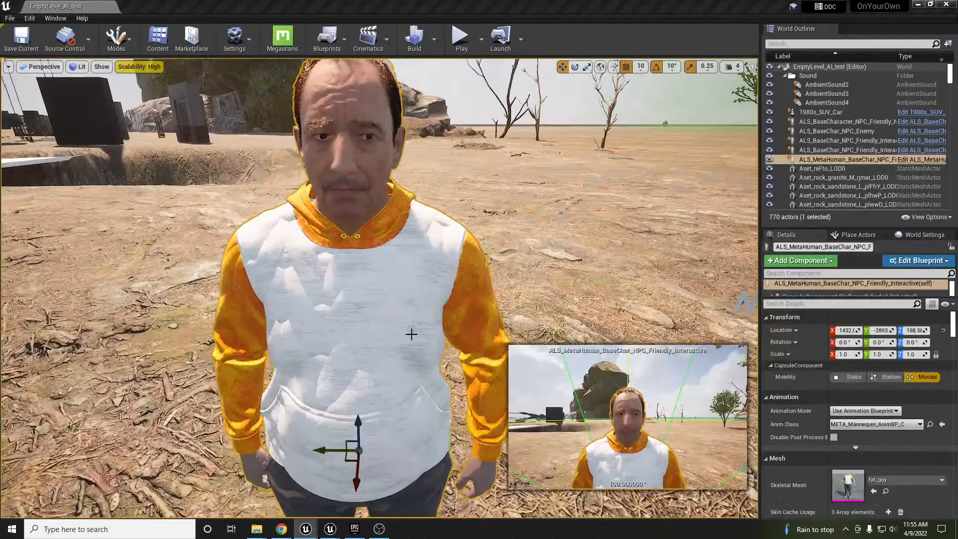
left_click_drag(0, 239, 501, 104)
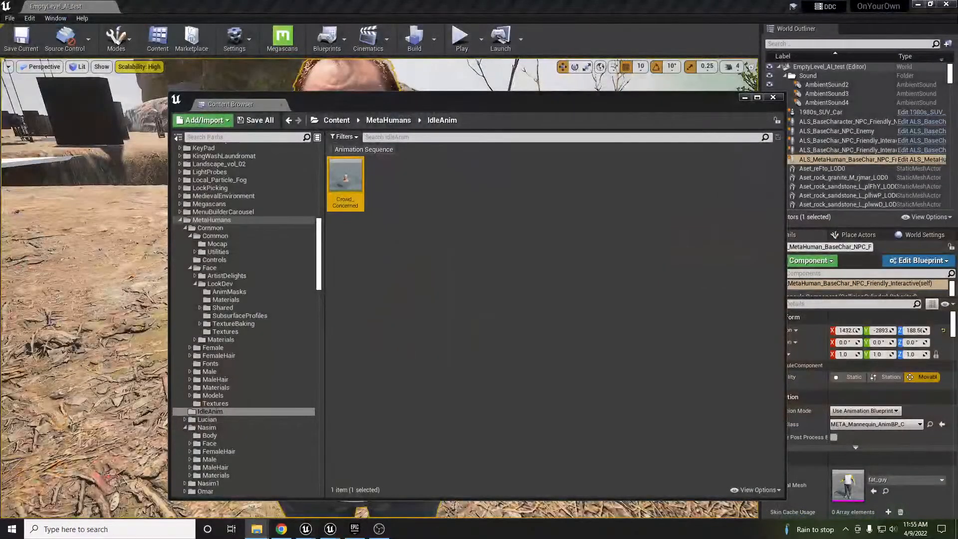
Drop Crowd_Stare.fbx into IdleAnim, choose Face_Archetype_Skeleton as skeleton, and import it.
left_click_drag(0, 244, 399, 216)
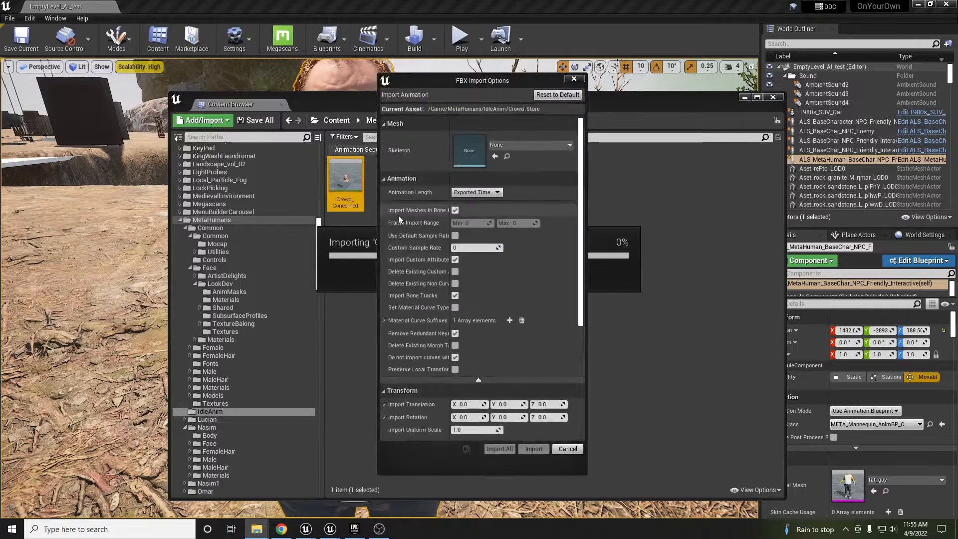
left_click(545, 145)
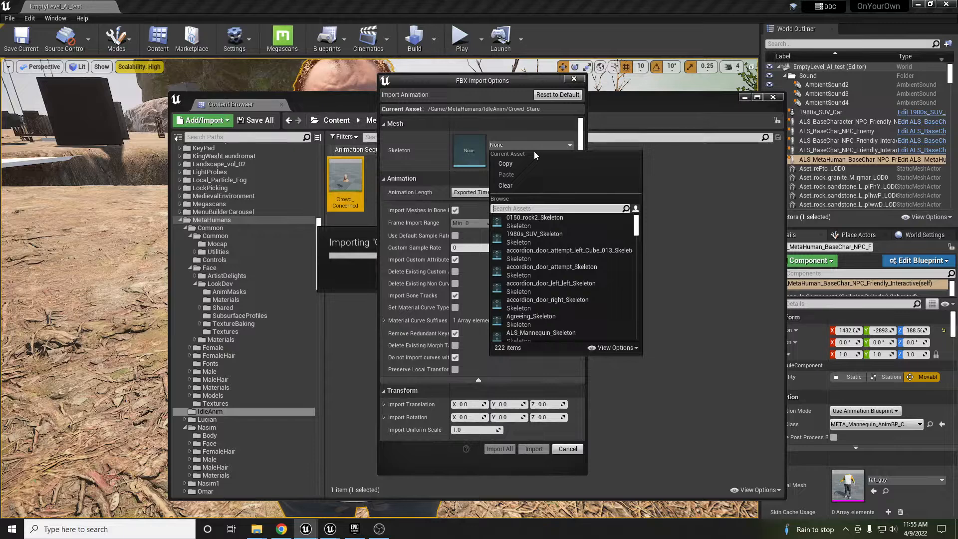
type("meta")
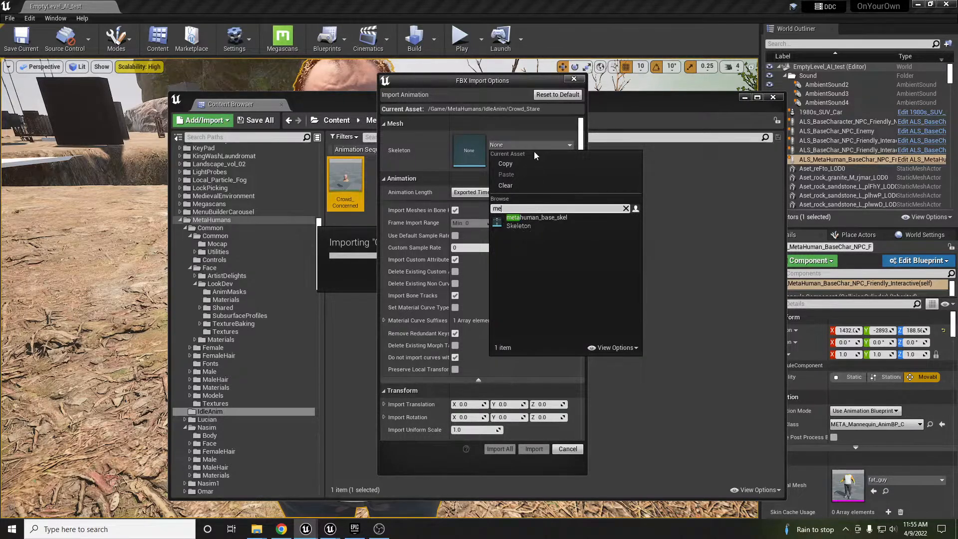
key("BackSpace")
key("BackSpace")
key("BackSpace")
key("BackSpace")
type("face")
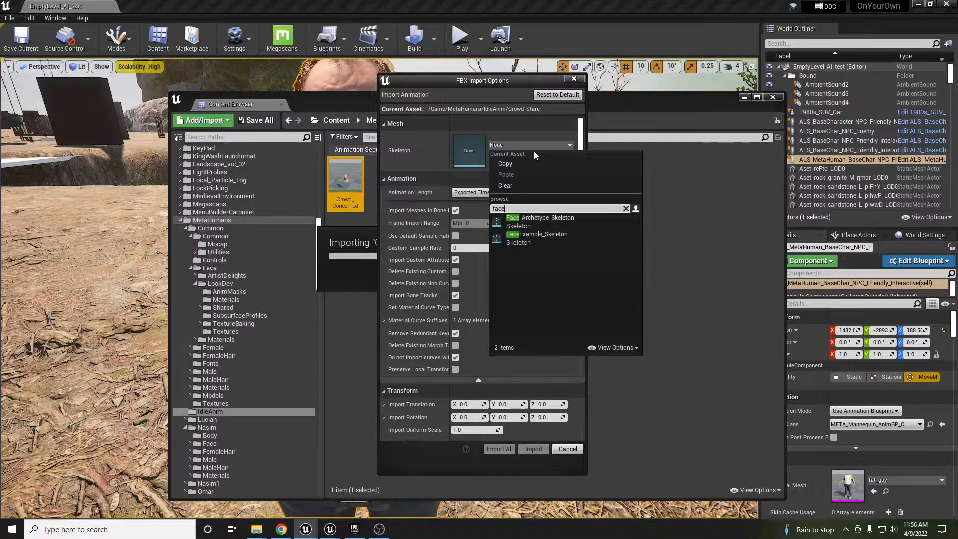
left_click(528, 221)
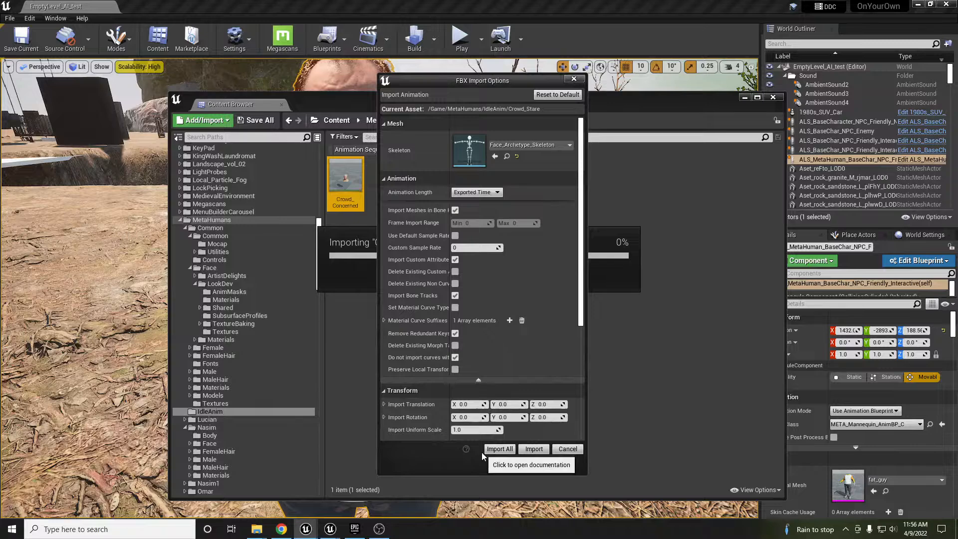
left_click(534, 449)
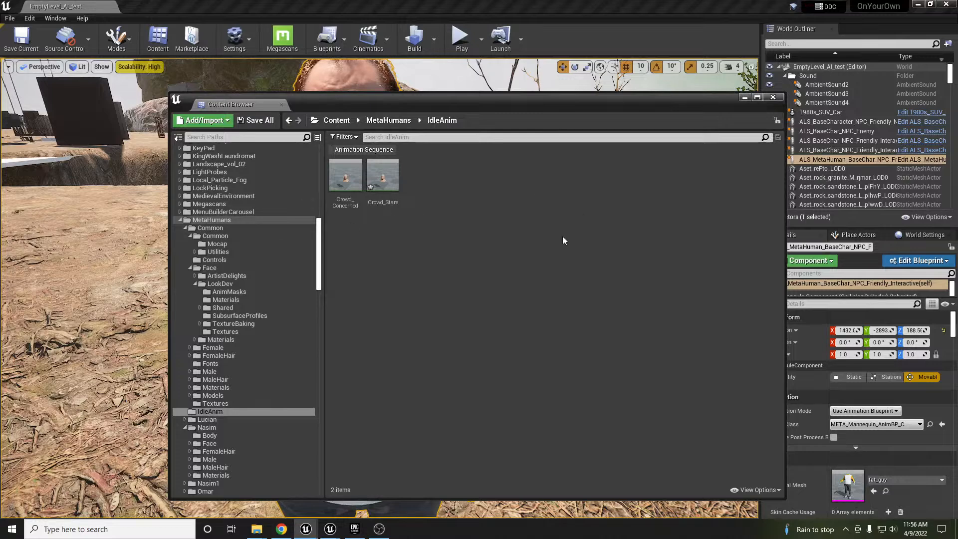
Open the newly imported Crowd_Stare asset from IdleAnim in the animation editor.
double_click(385, 175)
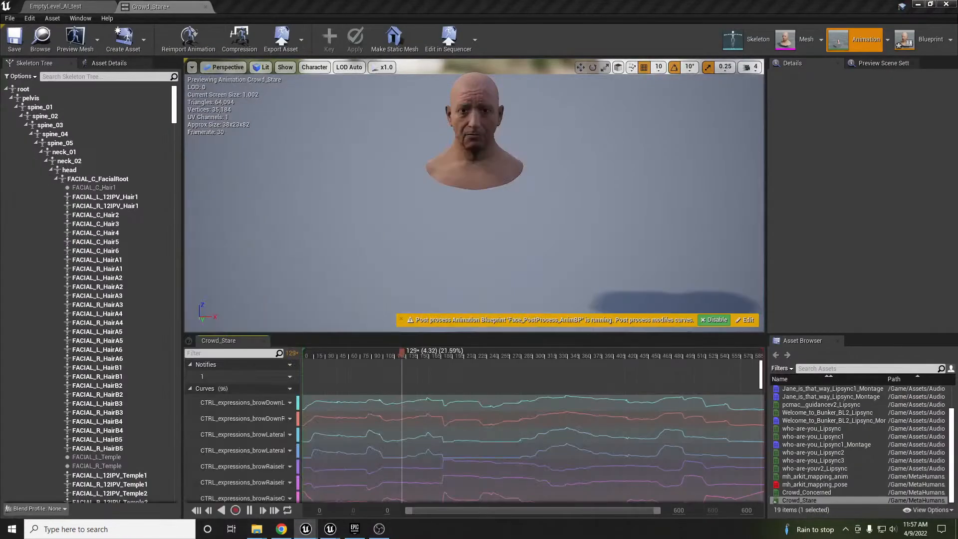
Zoom the viewport onto the MetaHuman face while the Crowd_Stare clip loops.
scroll(499, 191, "up", 4)
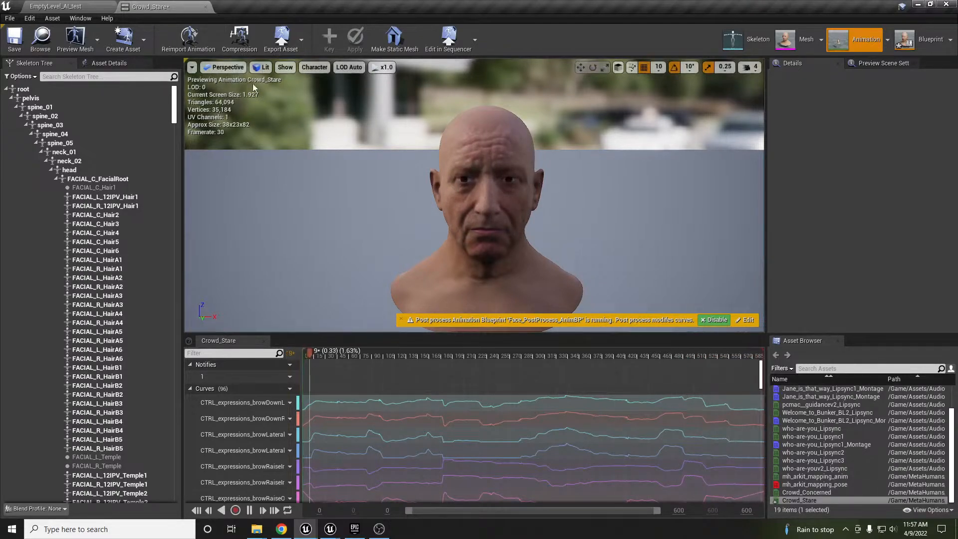
Close the Crowd_Stare preview and dock the Face_AnimBP editor beside the level.
left_click(205, 6)
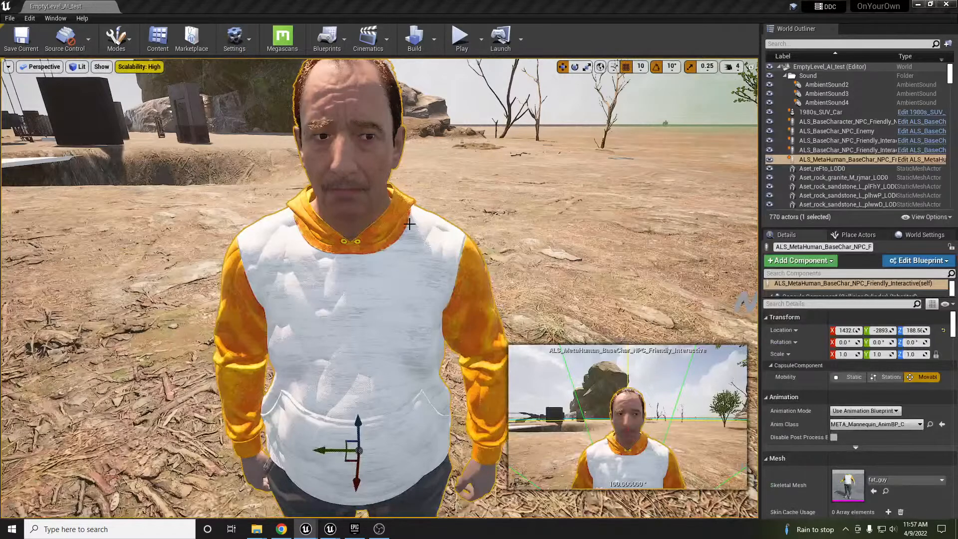
right_click_drag(412, 220, 408, 197)
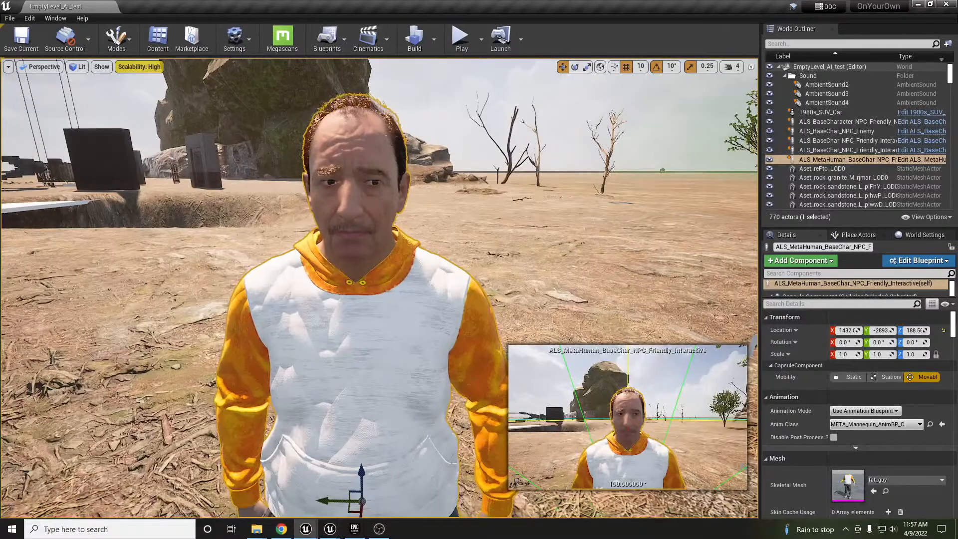
left_click_drag(957, 30, 417, 5)
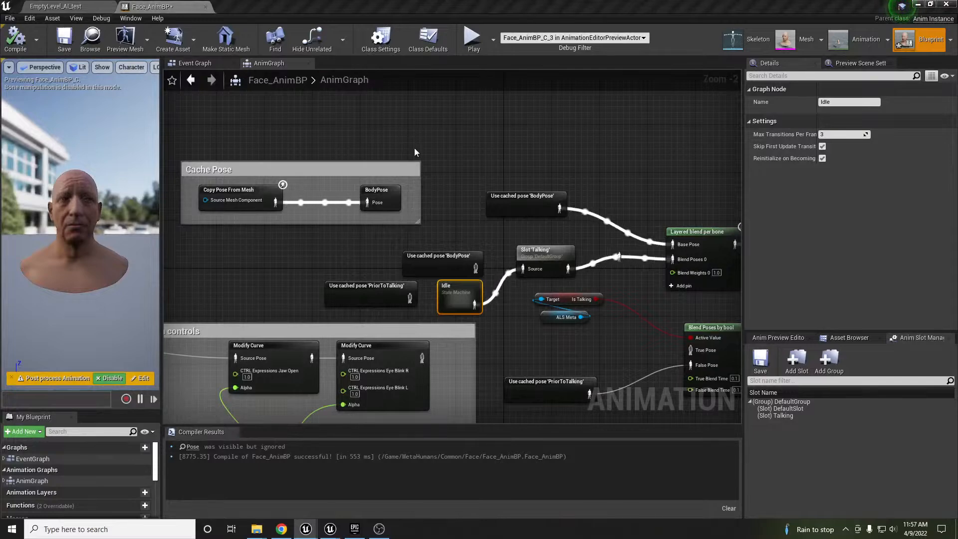
Pan across the AnimGraph past the Mouth Close, Teeth and Cache Pose sections to the Idle state machine.
right_click_drag(449, 153, 675, 170)
right_click_drag(281, 207, 394, 203)
scroll(393, 203, "down", 2)
right_click_drag(328, 200, 673, 195)
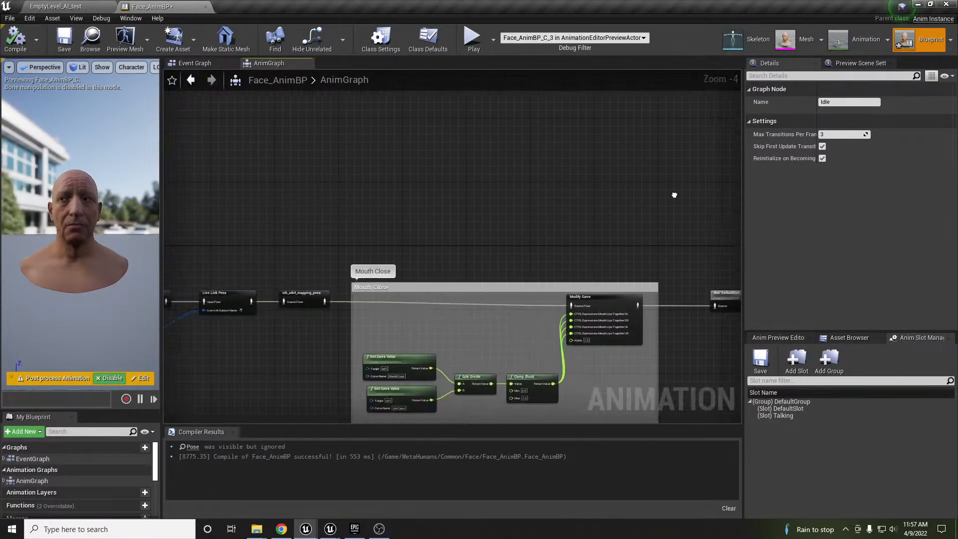
right_click_drag(257, 216, 110, 214)
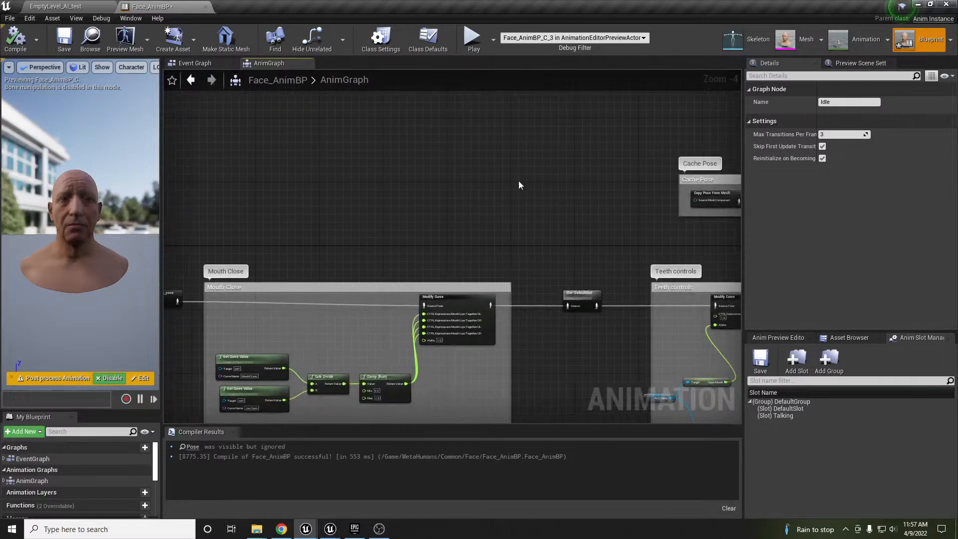
right_click_drag(616, 187, 303, 174)
scroll(570, 263, "up", 2)
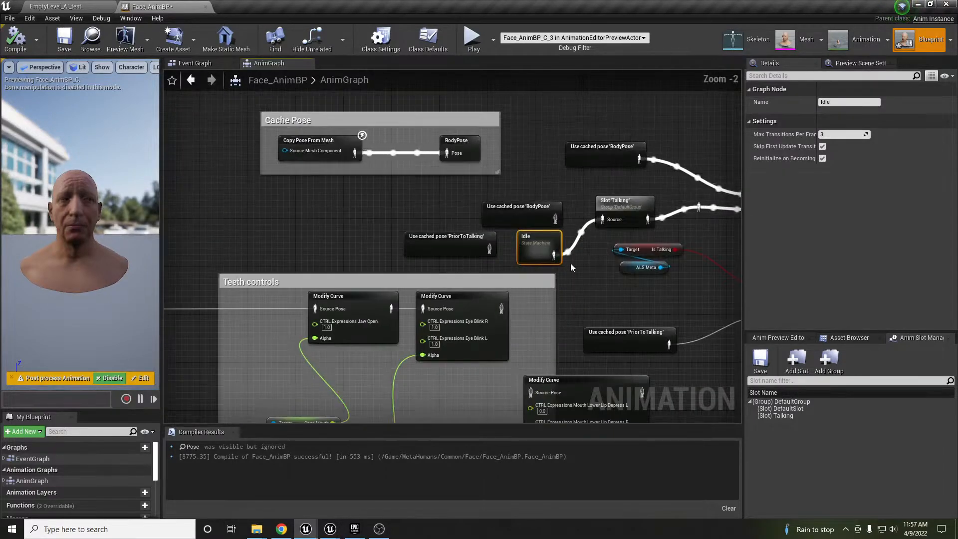
Open the Idle state machine's idle state and inspect its Play Crowd_Concerned node.
double_click(532, 247)
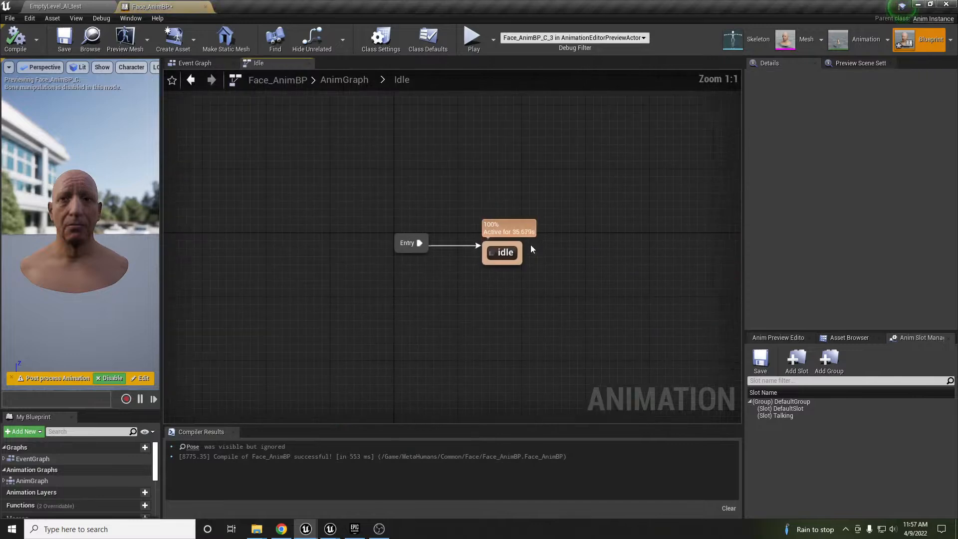
double_click(504, 253)
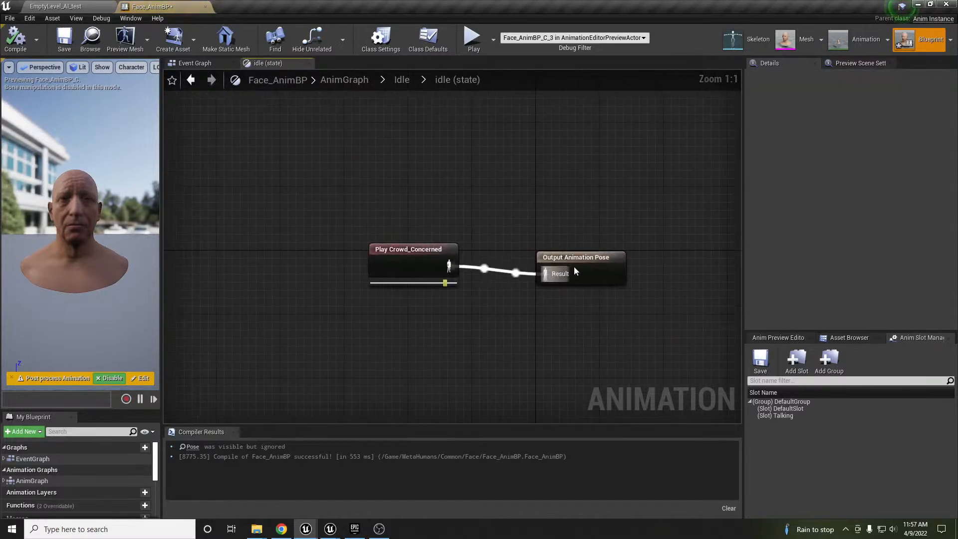
left_click(430, 255)
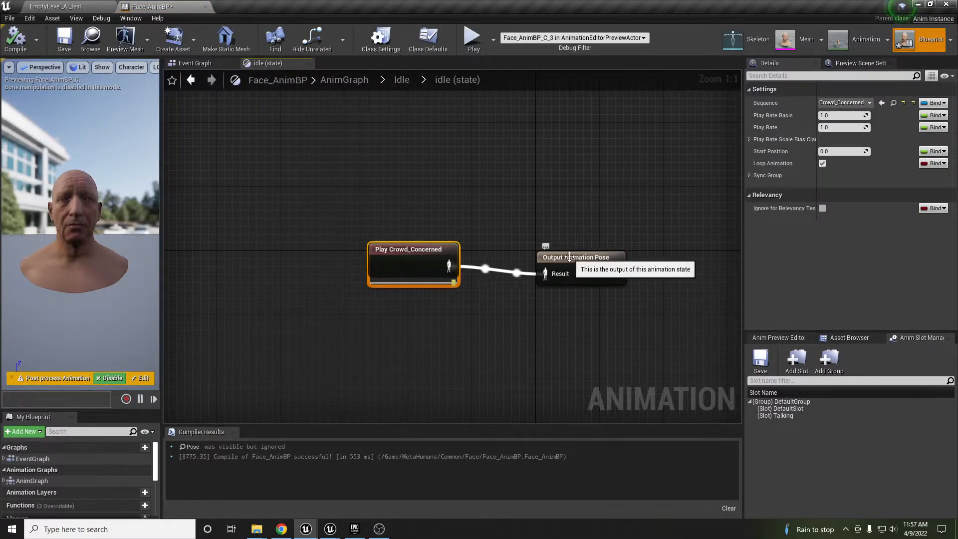
left_click_drag(569, 257, 569, 248)
left_click(414, 260)
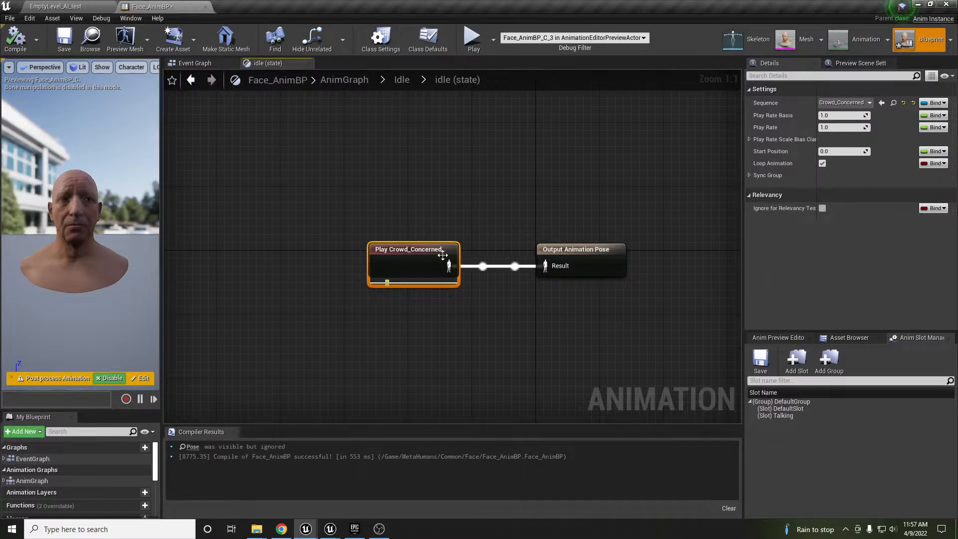
Wire a Play Crowd_Stare node into Output Animation Pose, compile, and return to the level.
left_click(848, 337)
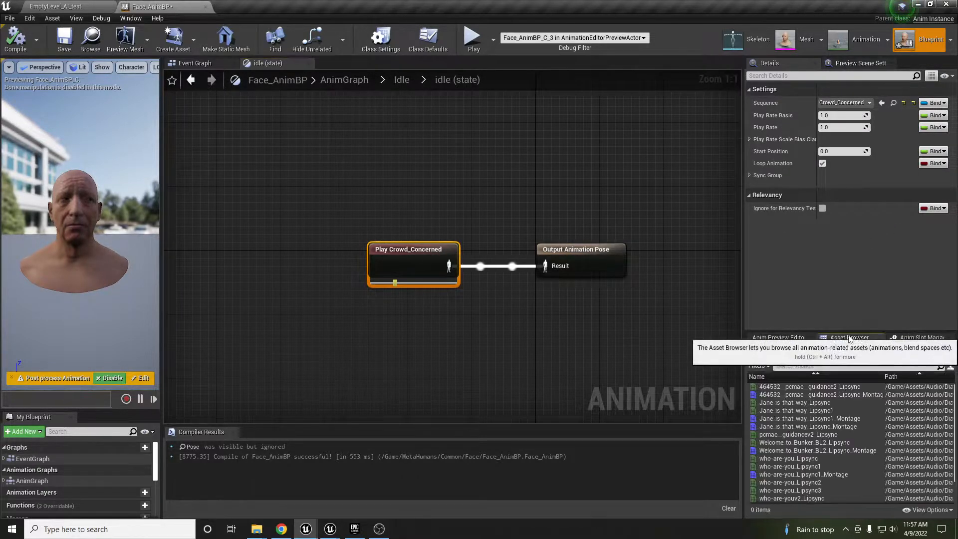
left_click(801, 366)
type("sta")
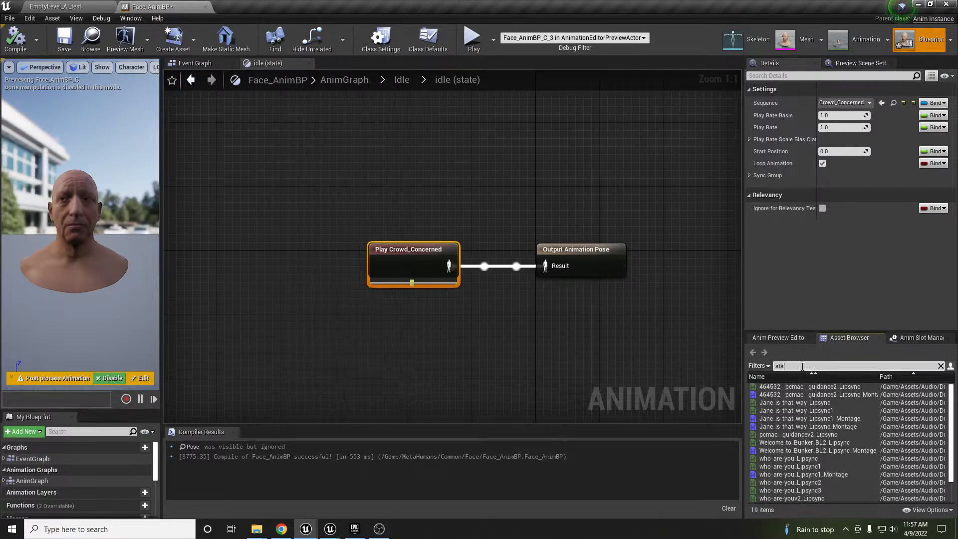
type("t")
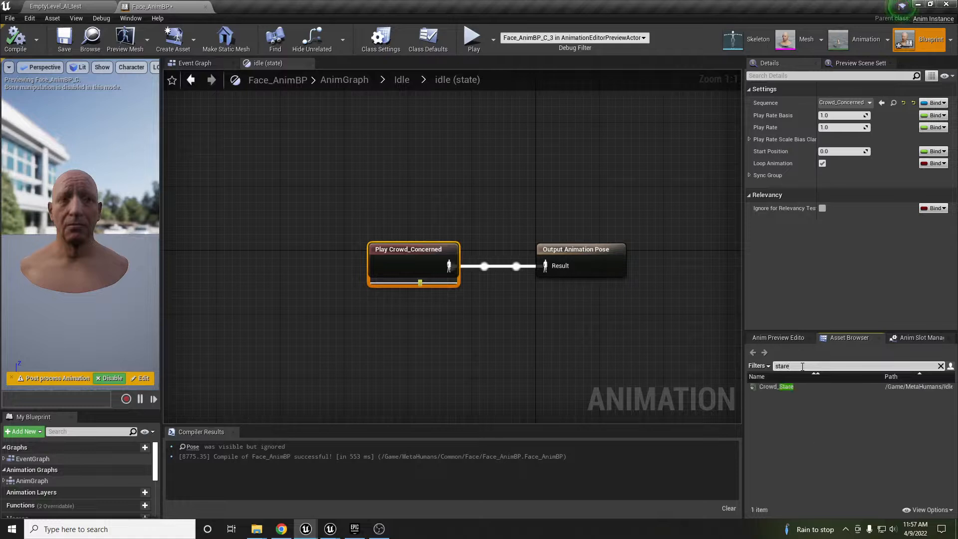
left_click(776, 386)
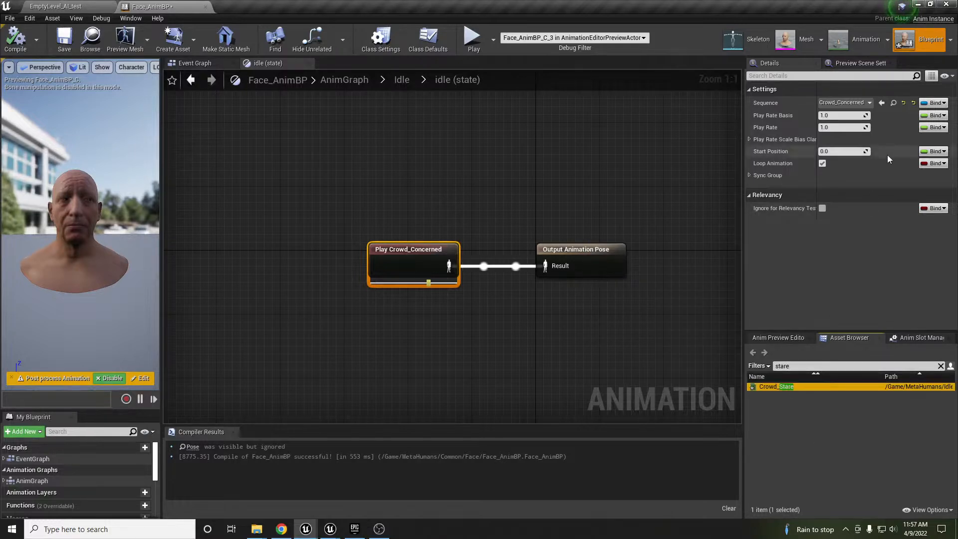
left_click_drag(786, 388, 430, 334)
left_click_drag(489, 354, 545, 265)
left_click_drag(444, 337, 405, 306)
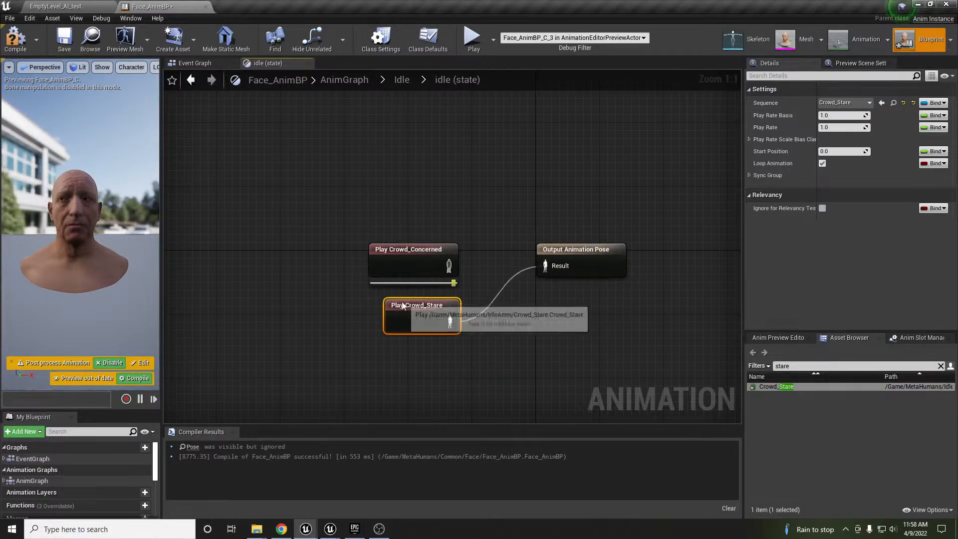
left_click(15, 38)
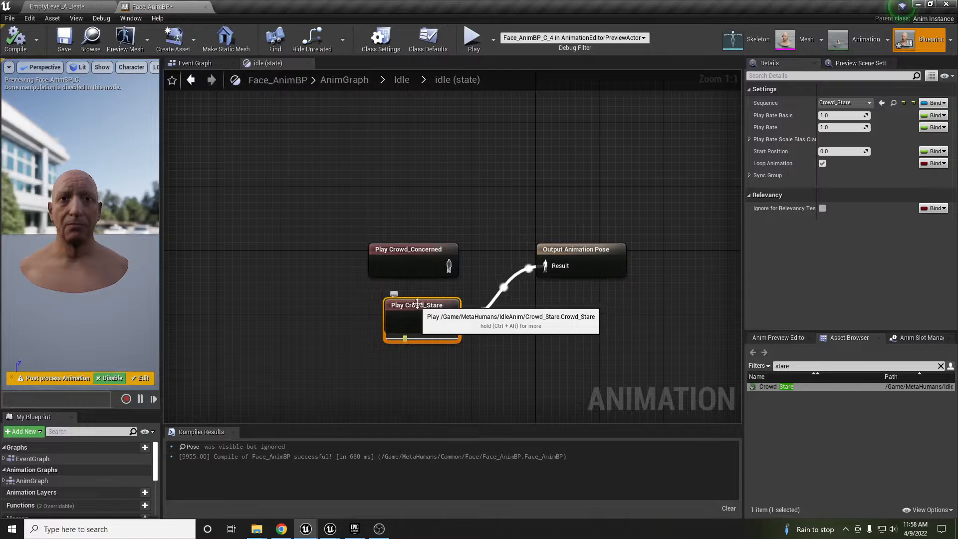
left_click(86, 5)
Run a Play-In-Editor test, walking up to Jim to start his conversation.
right_click_drag(378, 296, 401, 285)
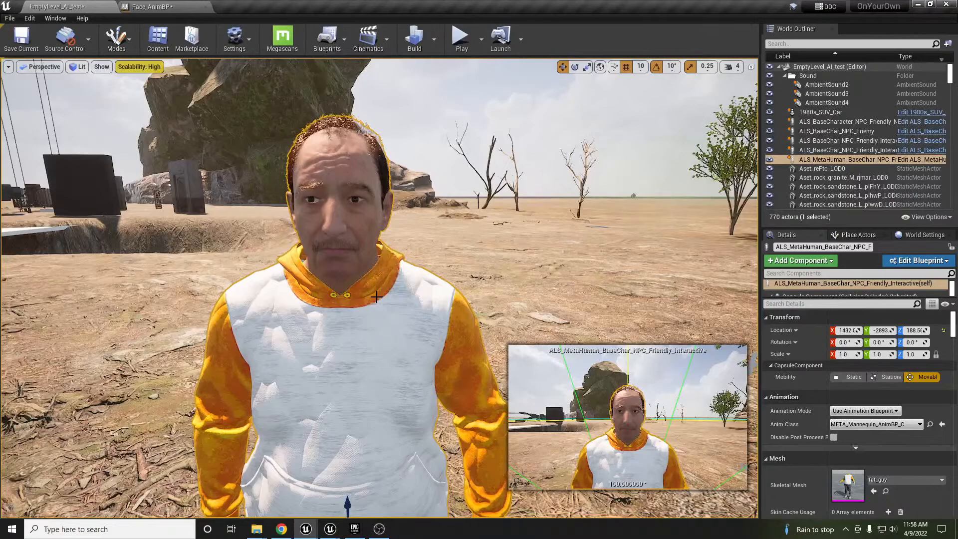
key("alt+p")
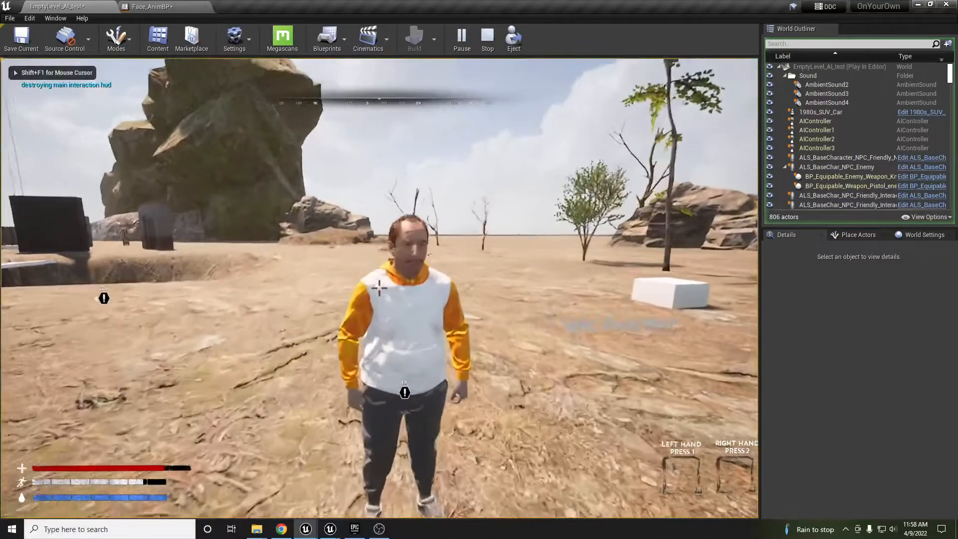
key("w")
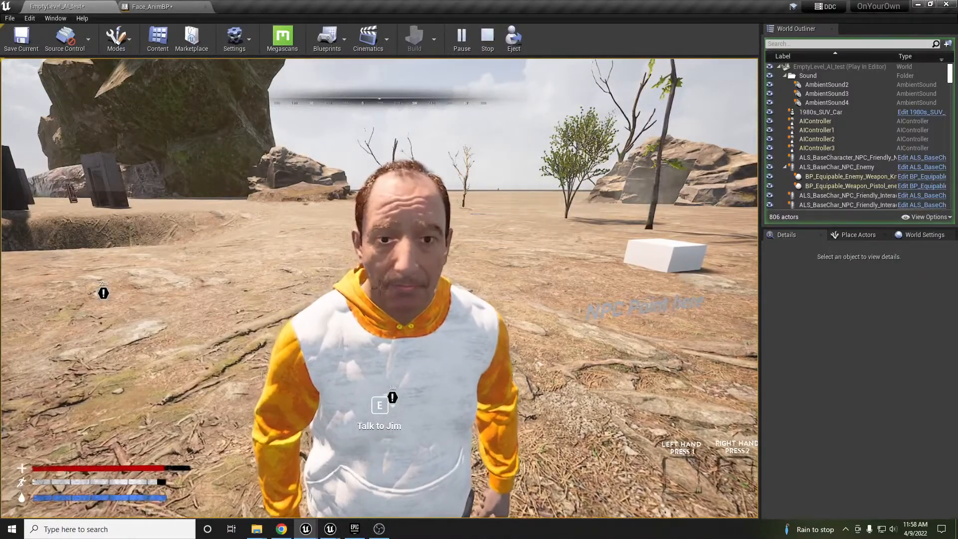
key("Pause")
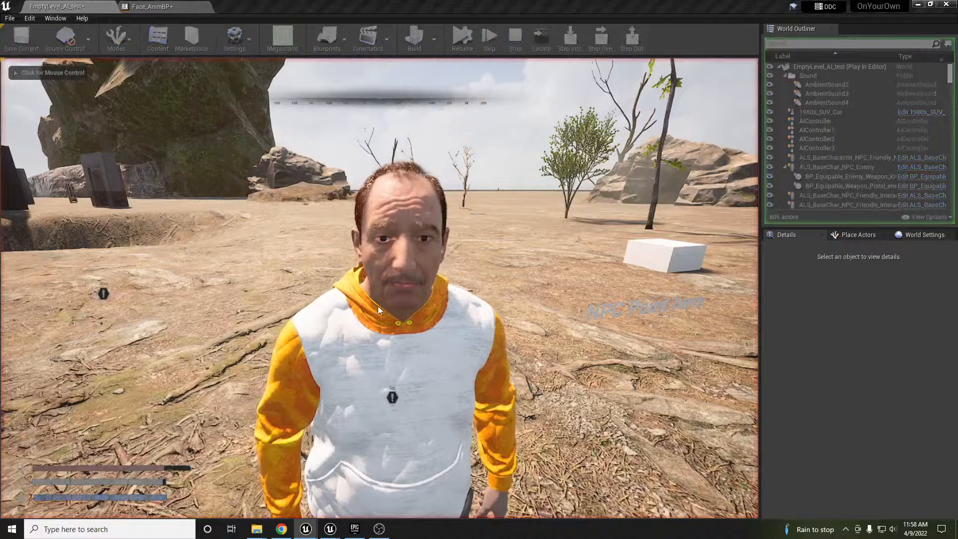
key("Pause")
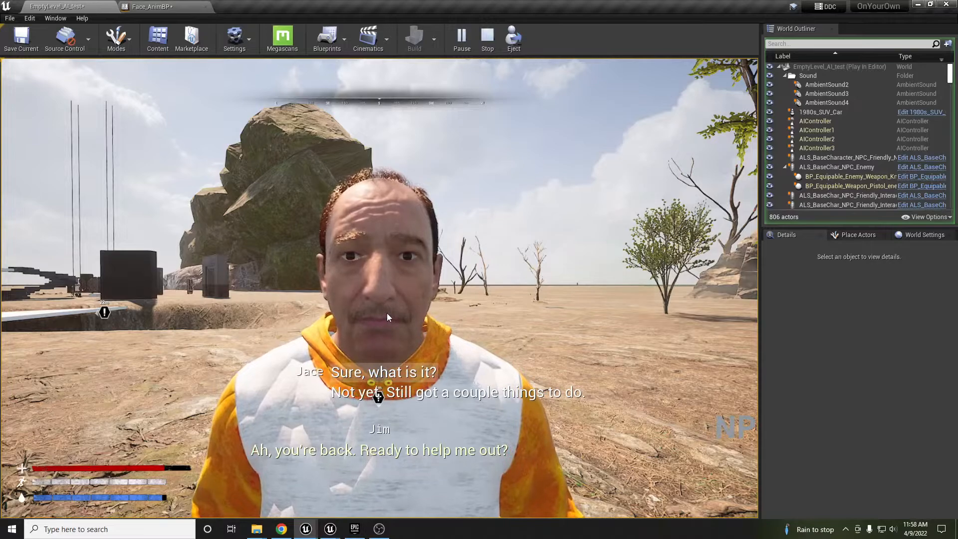
Stop the session, tilt the editor view toward Jim, and start Play-In-Editor again.
key("Escape")
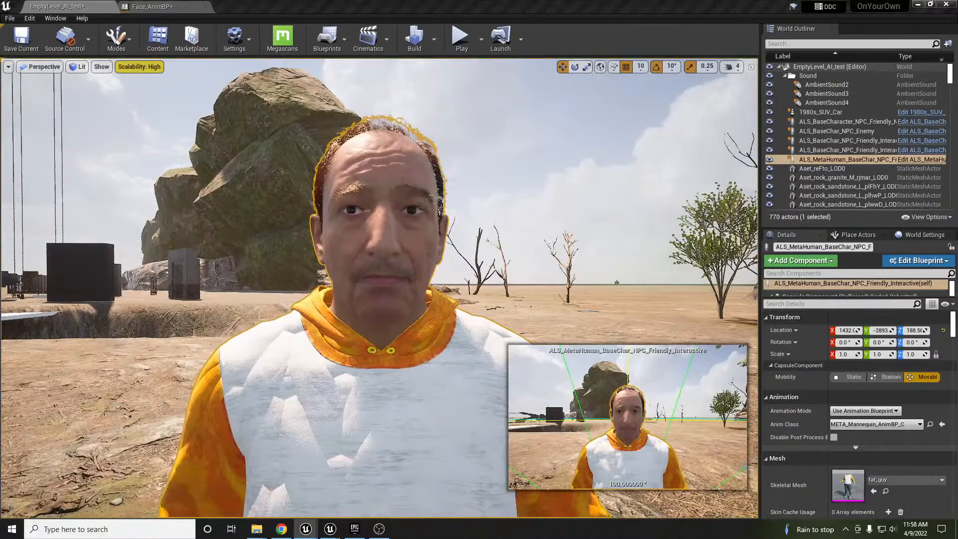
right_click_drag(346, 345, 346, 374)
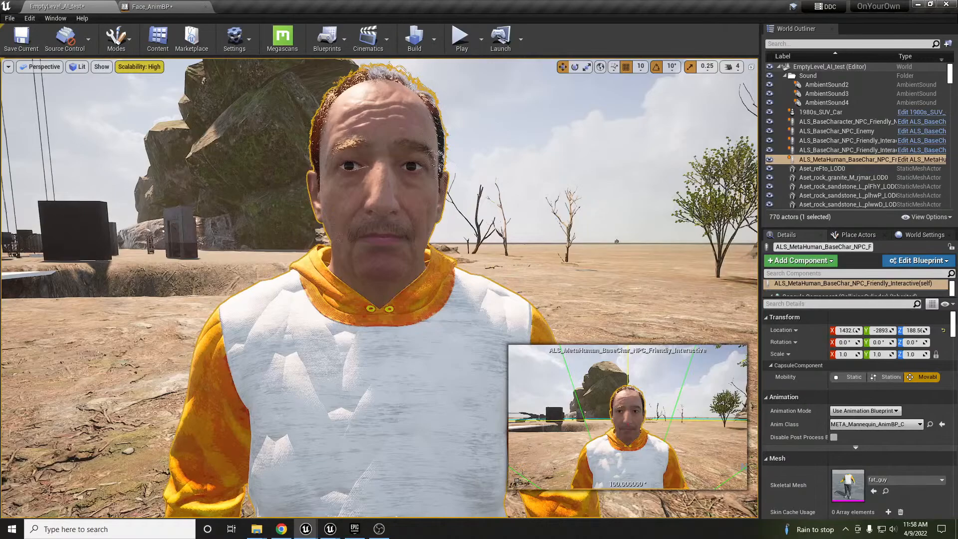
key("alt+p")
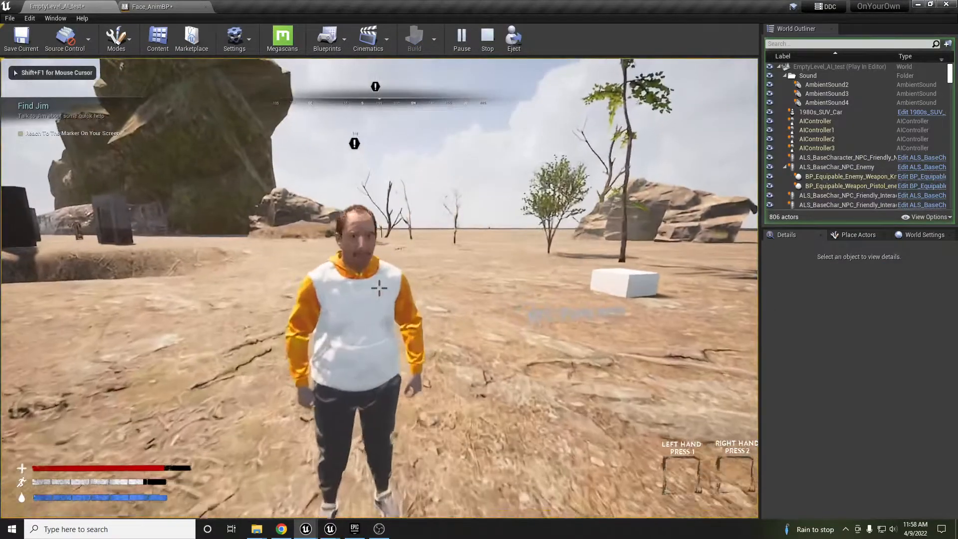
Walk to Jim, talk to him, and pick a reply to finish the Find Jim conversation.
key("w")
key("e")
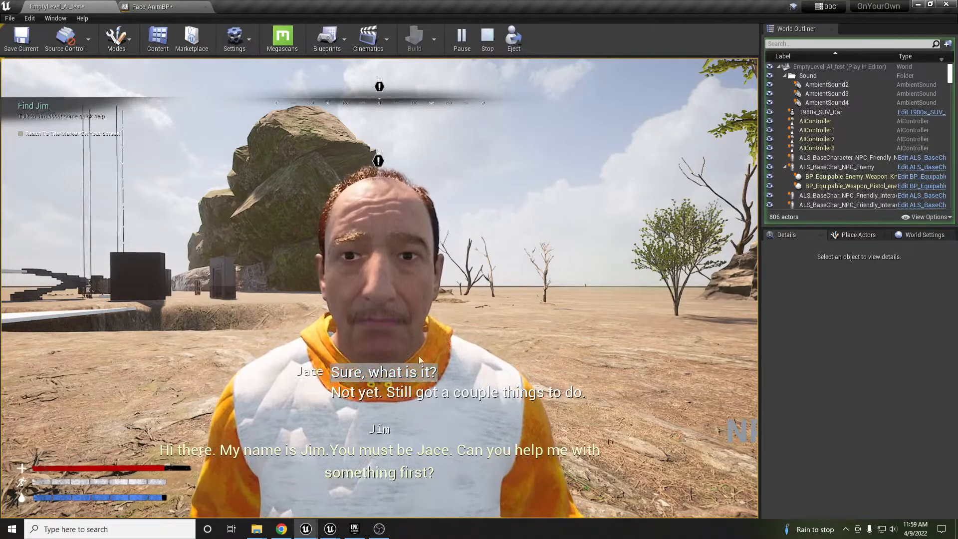
left_click(392, 374)
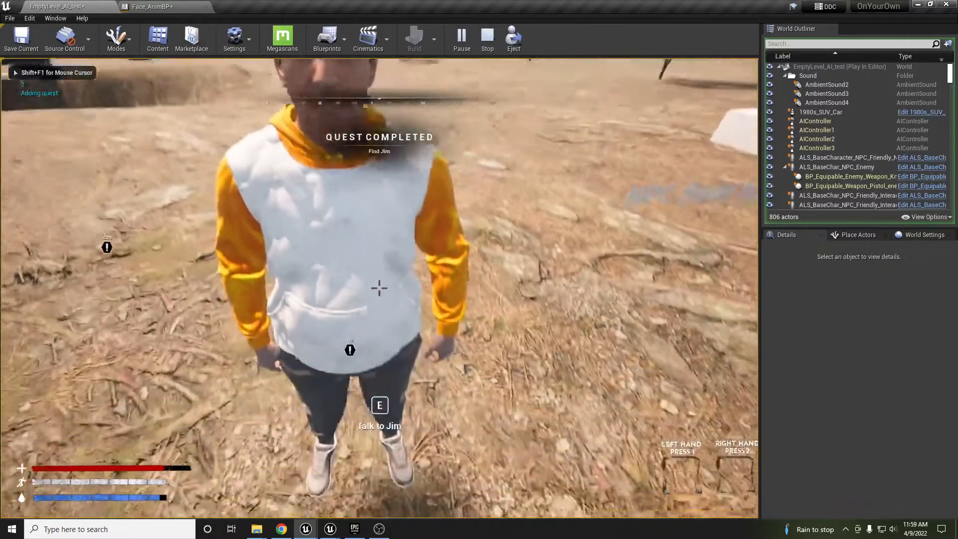
Circle around Jim and face him again to reopen the dialogue.
key("s")
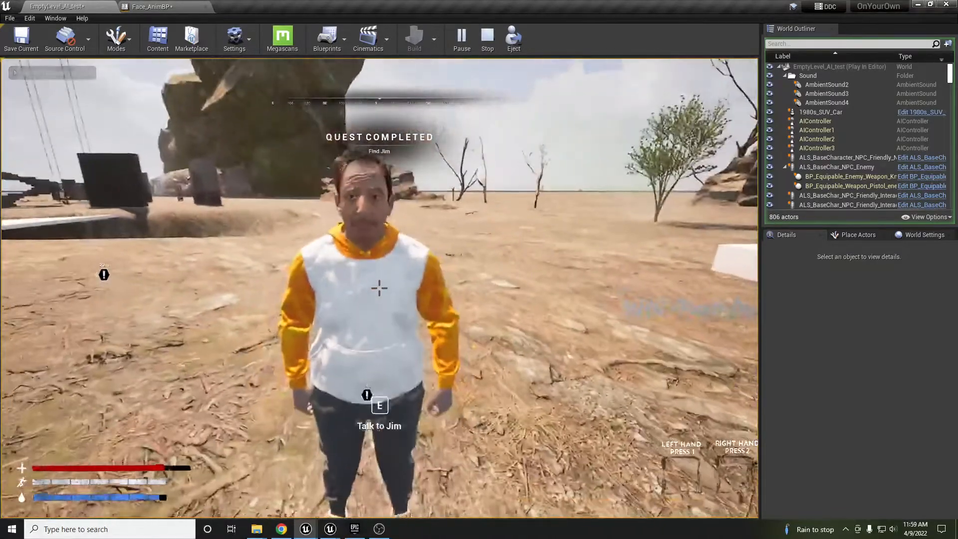
key("a")
key("w")
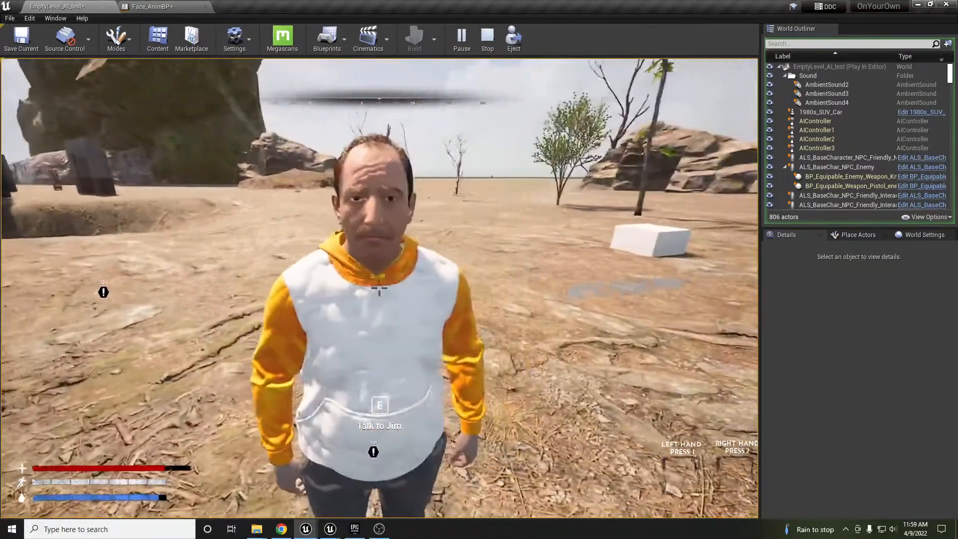
key("a")
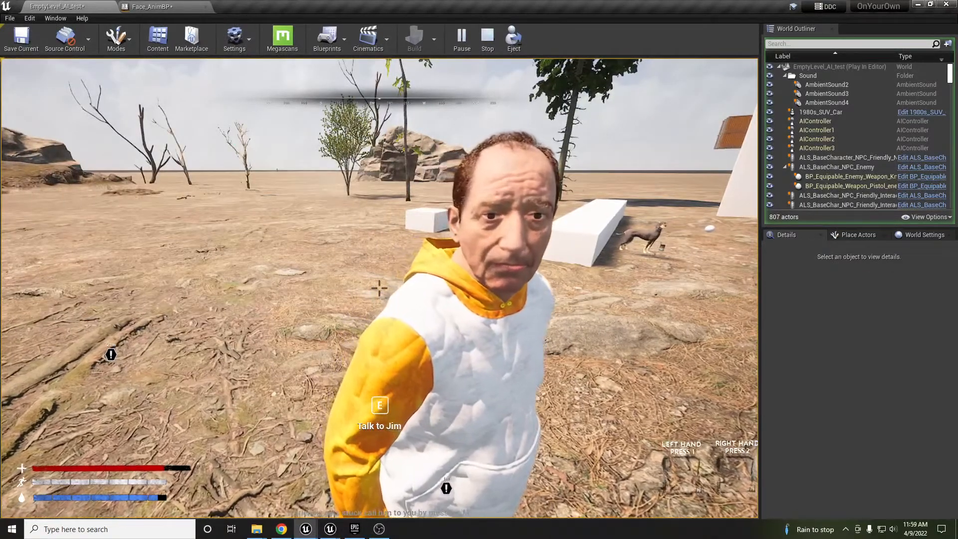
key("d")
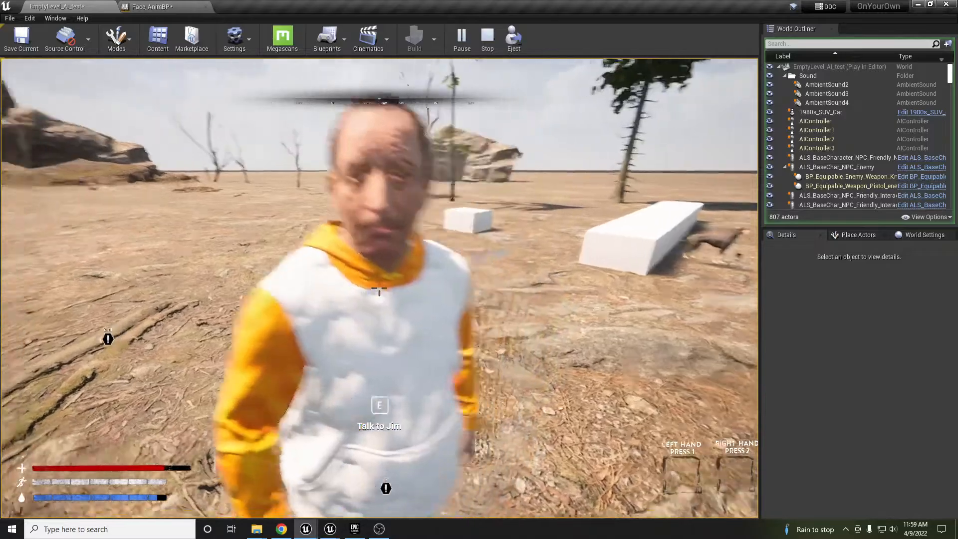
key("d")
key("w")
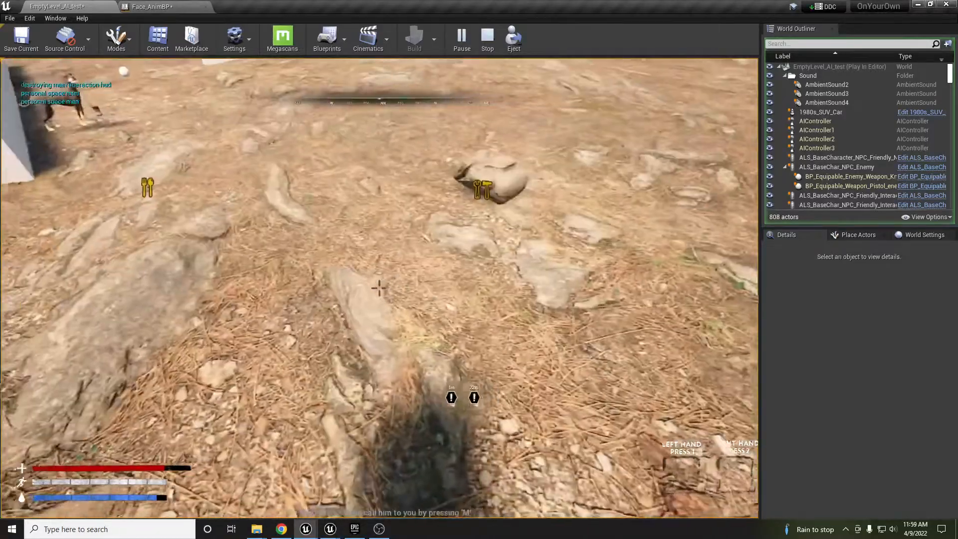
key("d")
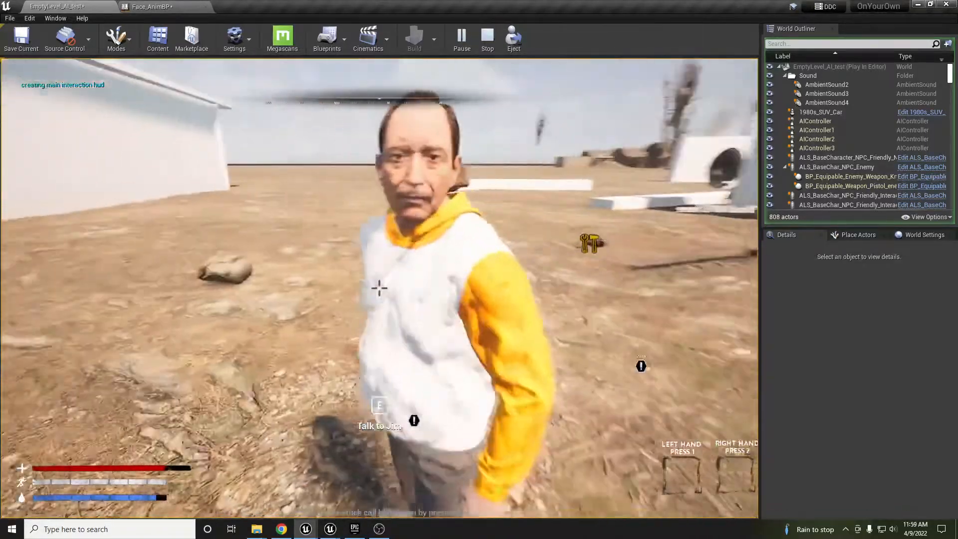
key("Pause")
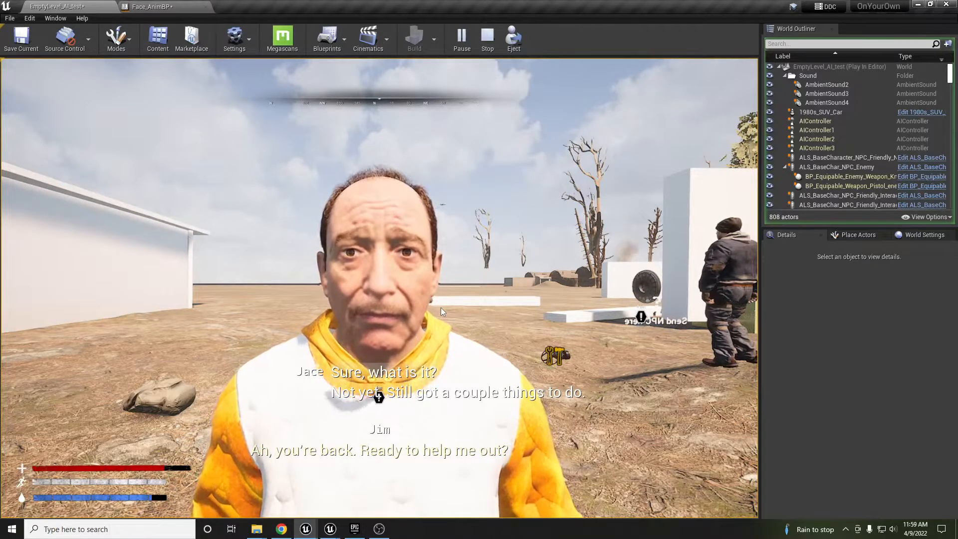
Choose 'Not yet', back away, and walk up to talk to Jim again.
left_click(447, 393)
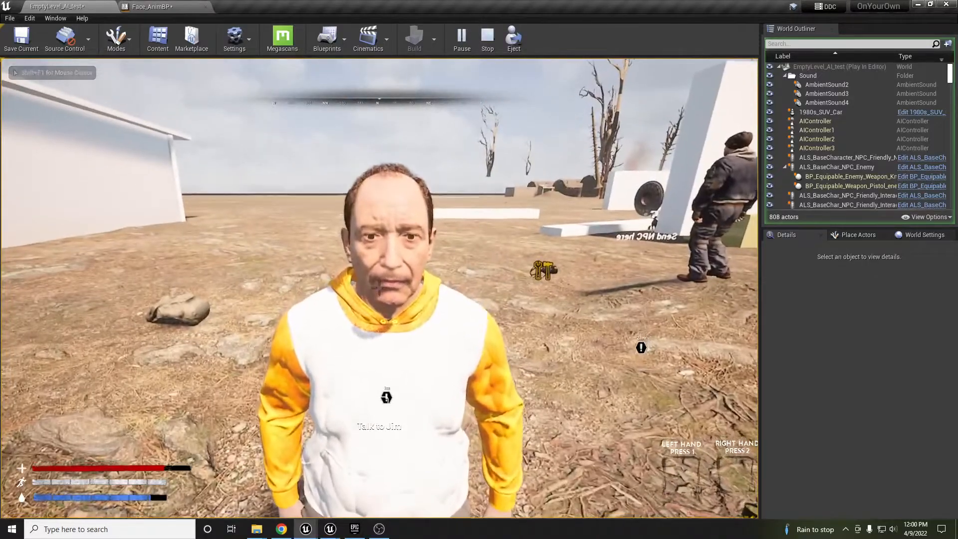
key("s")
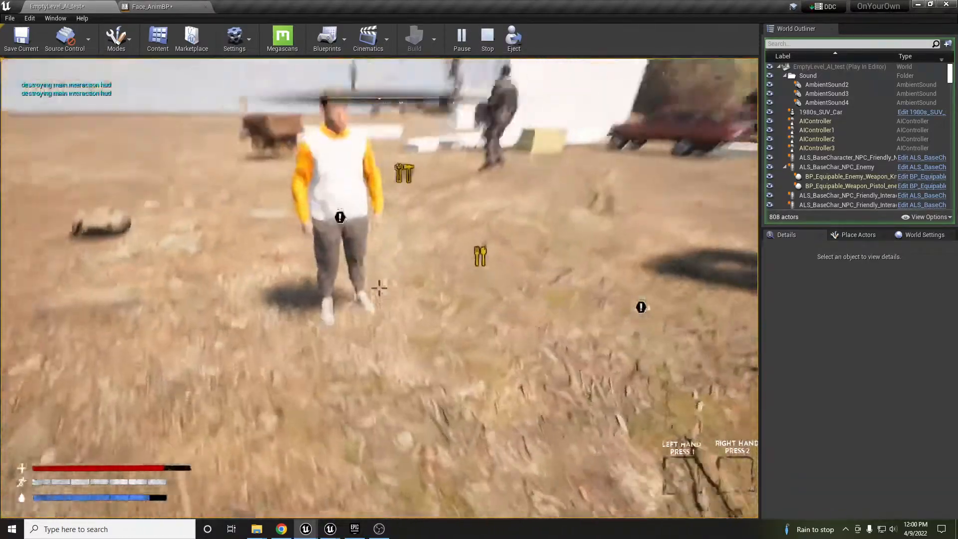
key("w")
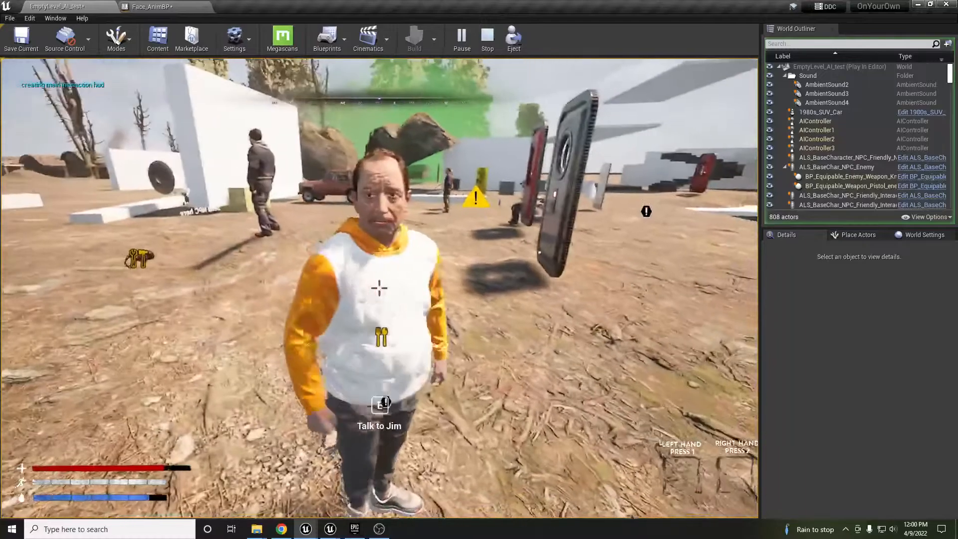
key("e")
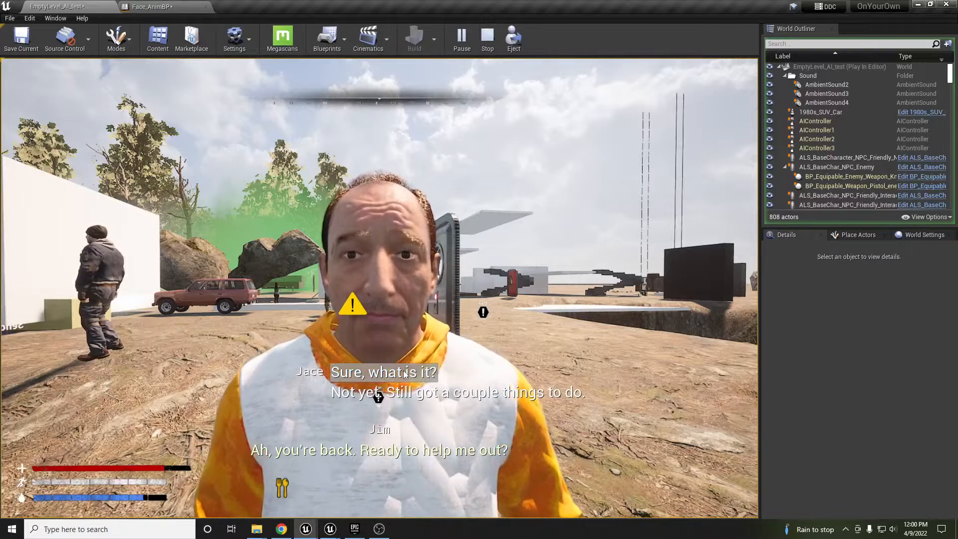
Eject to view both characters side-on, then possess the player again.
left_click(513, 37)
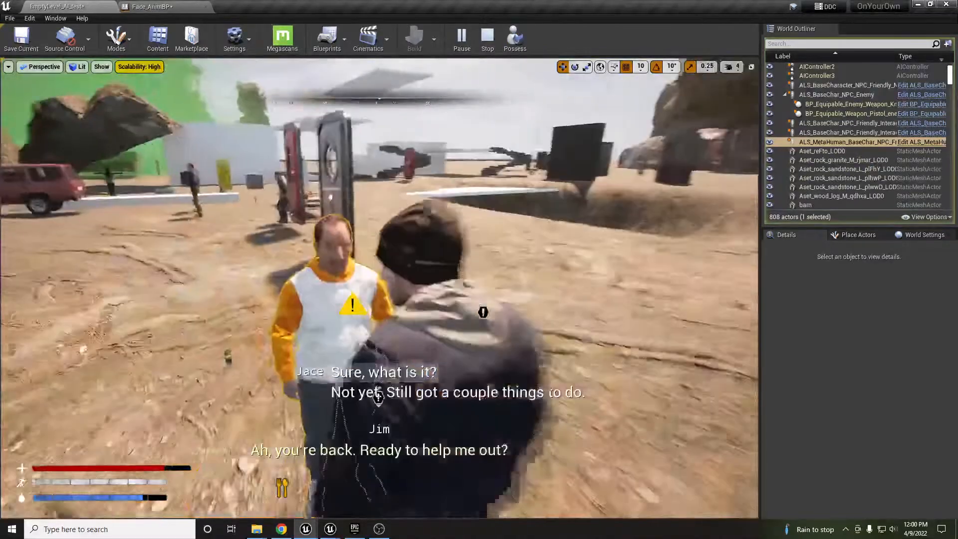
key("a")
right_click_drag(379, 289, 391, 308)
key("w")
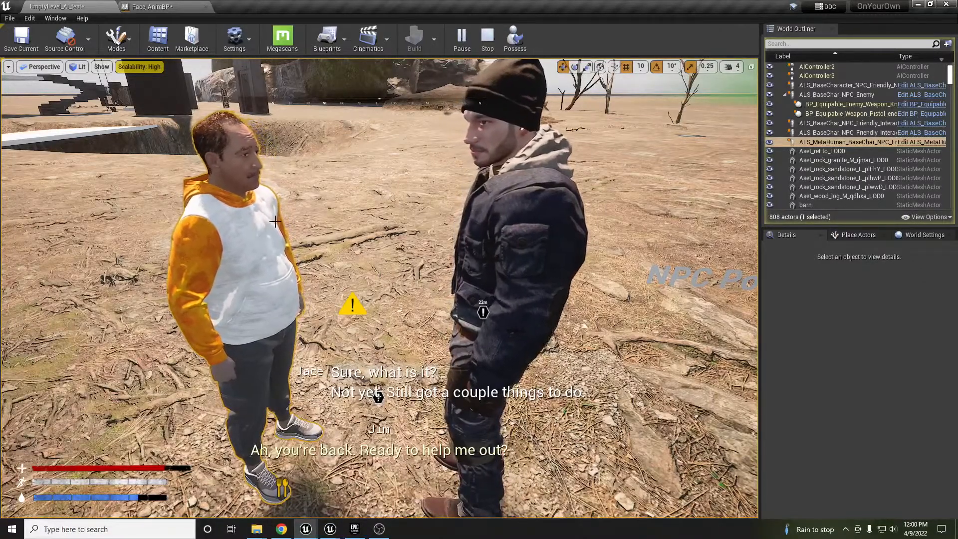
left_click(513, 40)
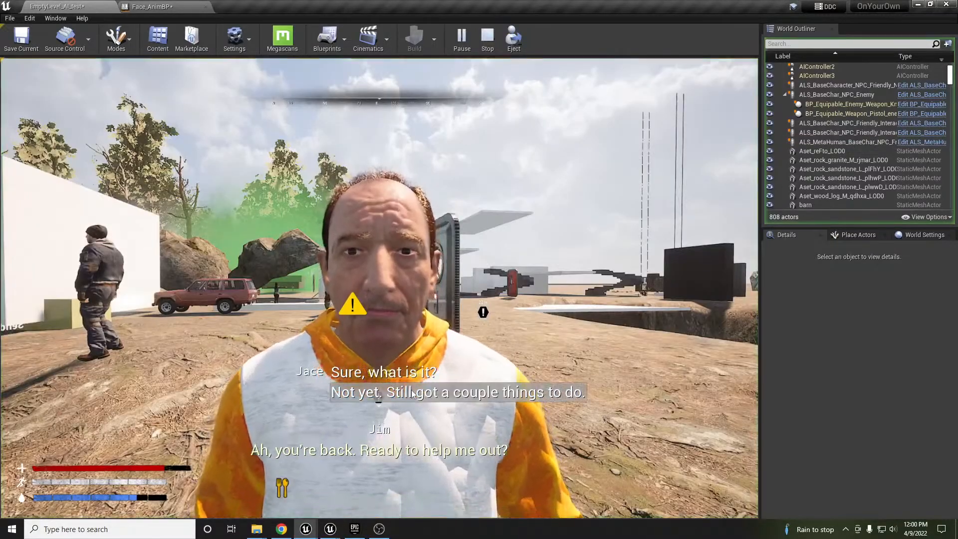
left_click(427, 270)
Circle around Jim, talk to him again, and choose 'Not yet' once more.
key("s")
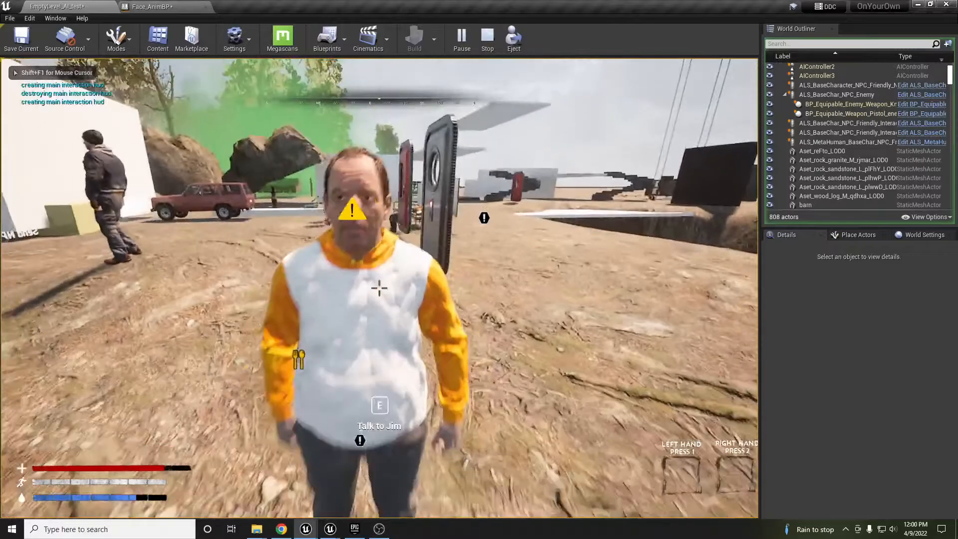
key("a")
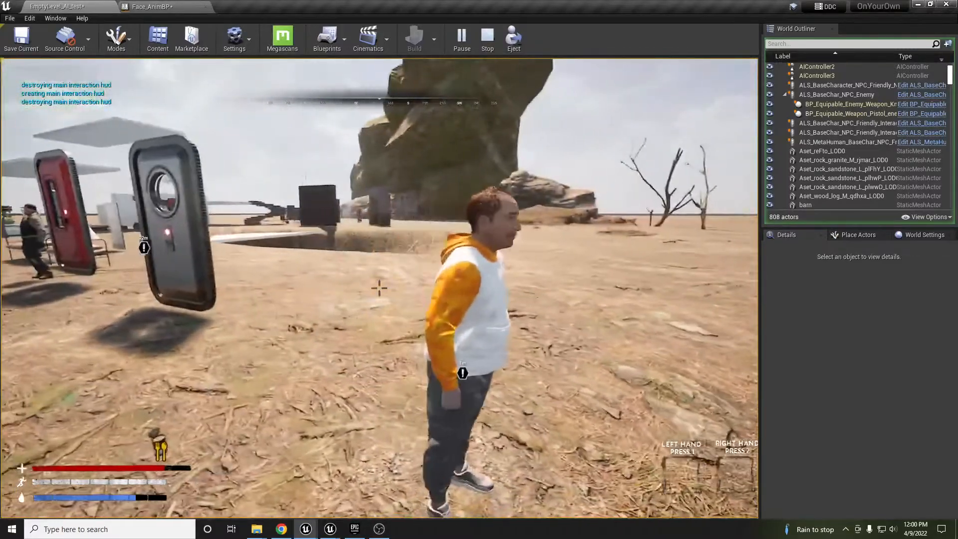
key("a")
key("w")
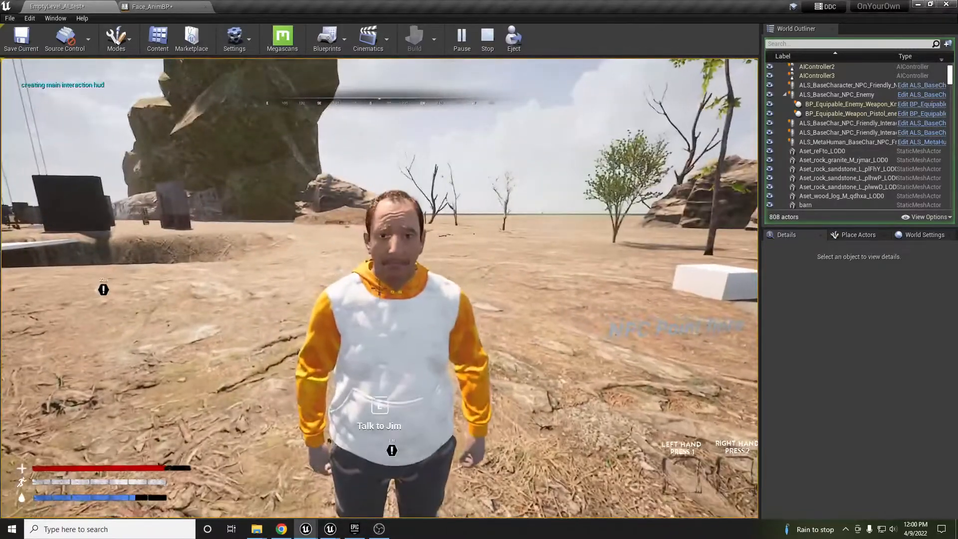
key("d")
key("d")
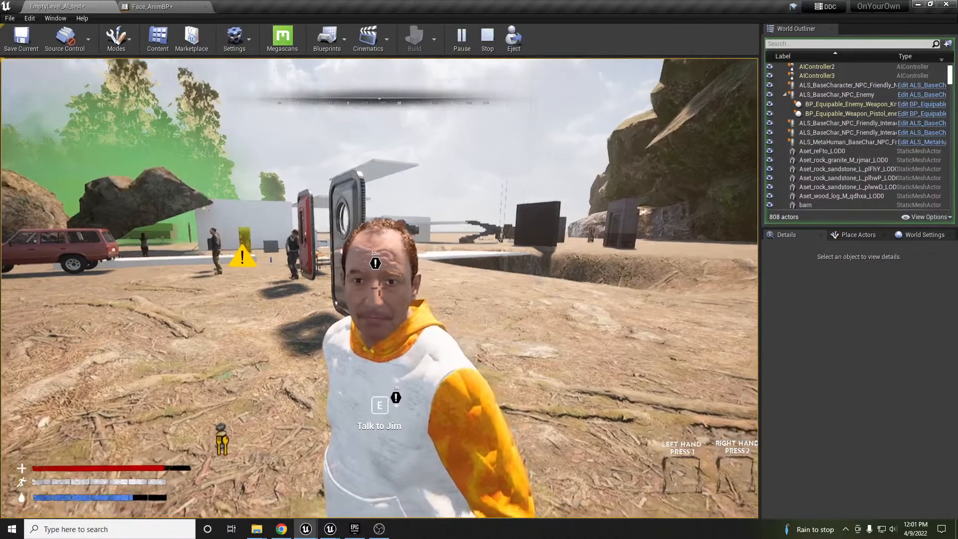
key("e")
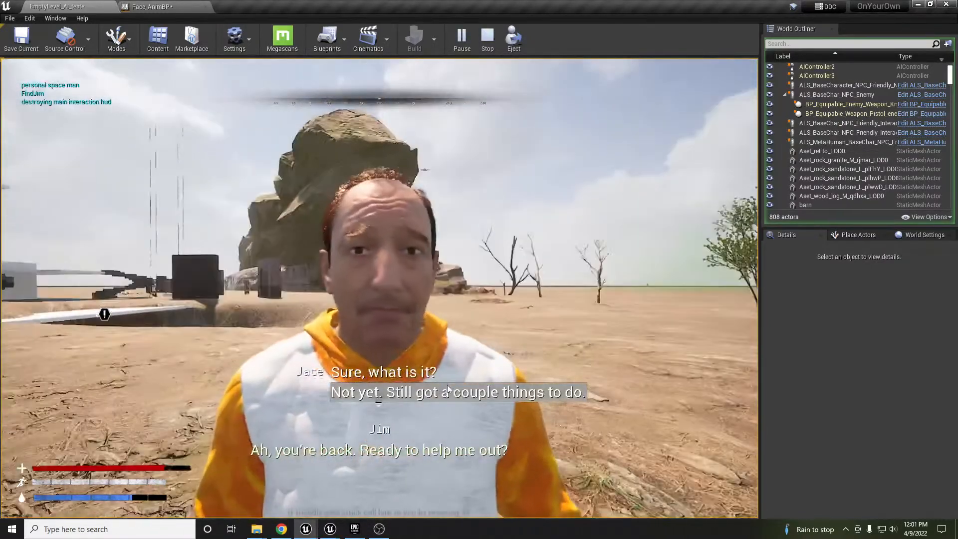
left_click(430, 389)
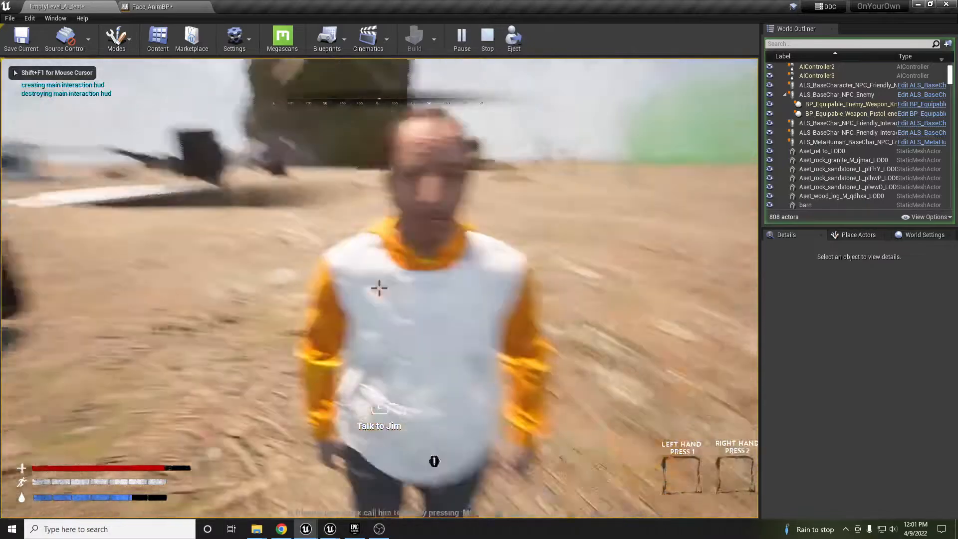
Step back toward Jim and end the play-in-editor session.
key("s")
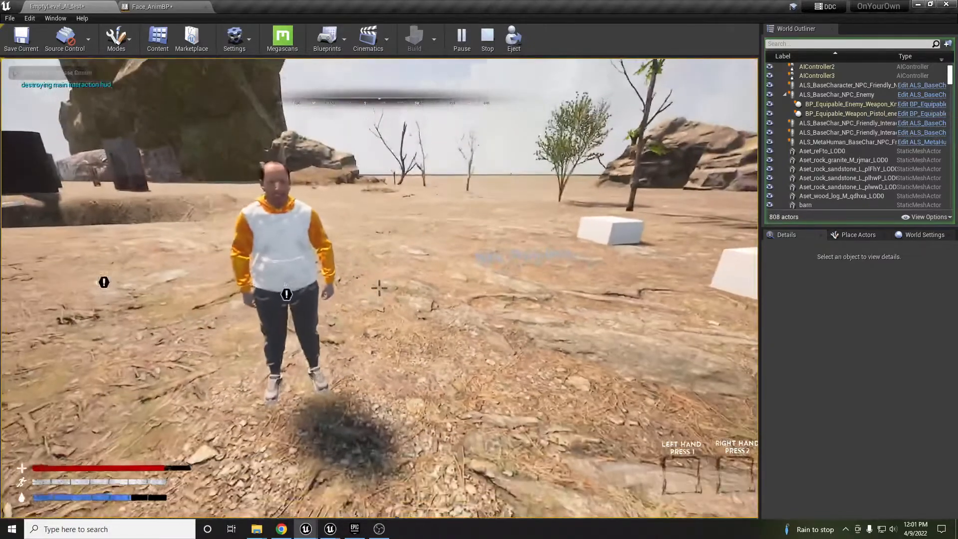
key("w")
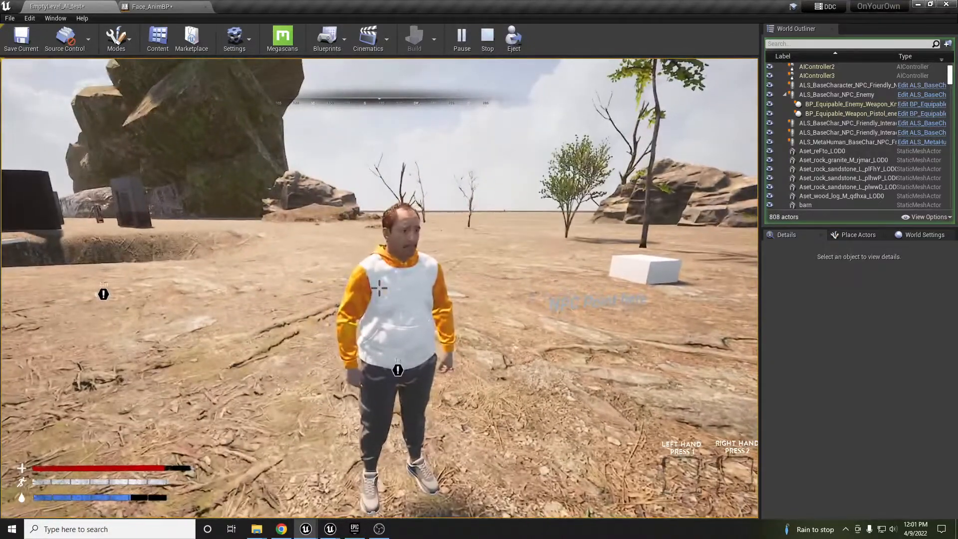
key("Escape")
left_click(413, 368)
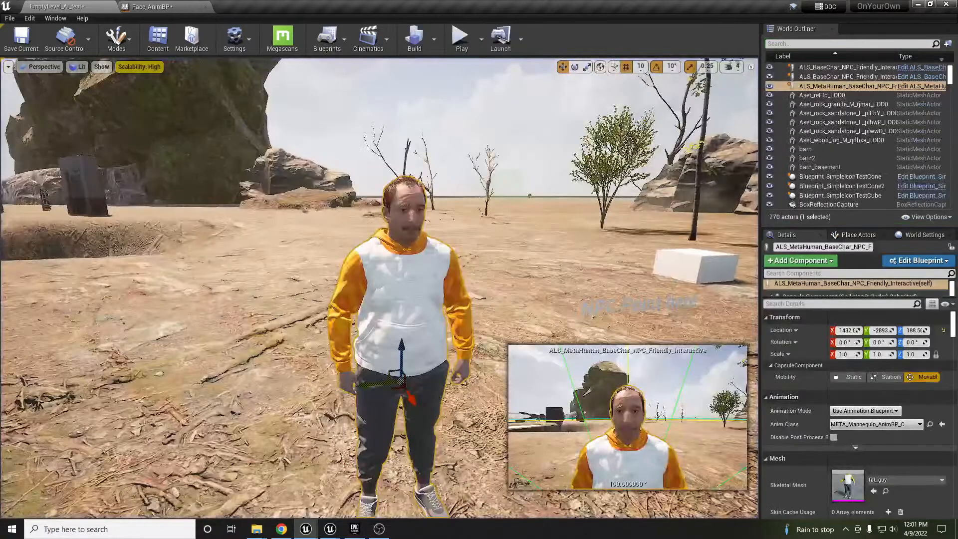
Save the EmptyLevel_AI_test level and dock the Dialogue_Jim_FeedRocco graph in the main window.
right_click_drag(413, 367, 413, 358)
key("ctrl+s")
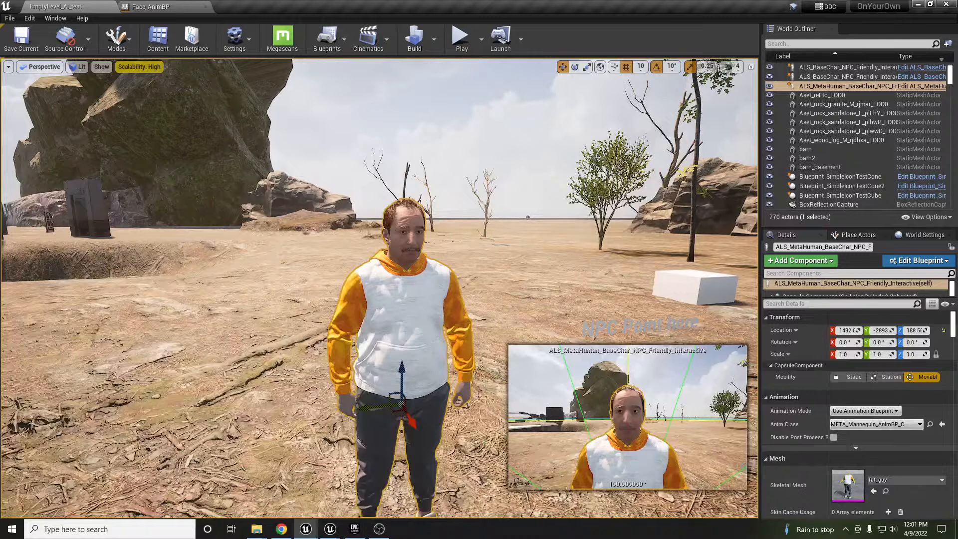
left_click_drag(957, 130, 293, 2)
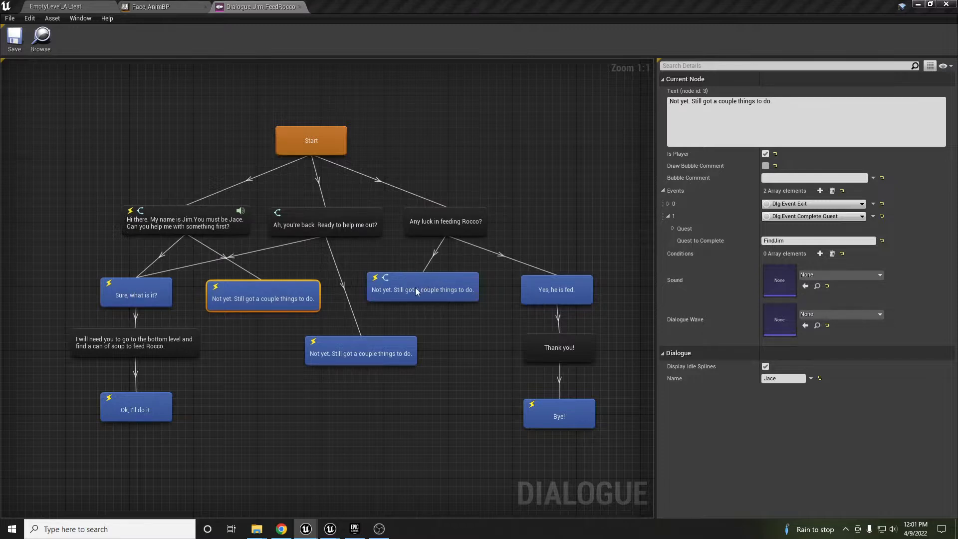
Review the 'Ah, you're back' quest-assigned condition blueprint, close it, and return to the level.
left_click(308, 216)
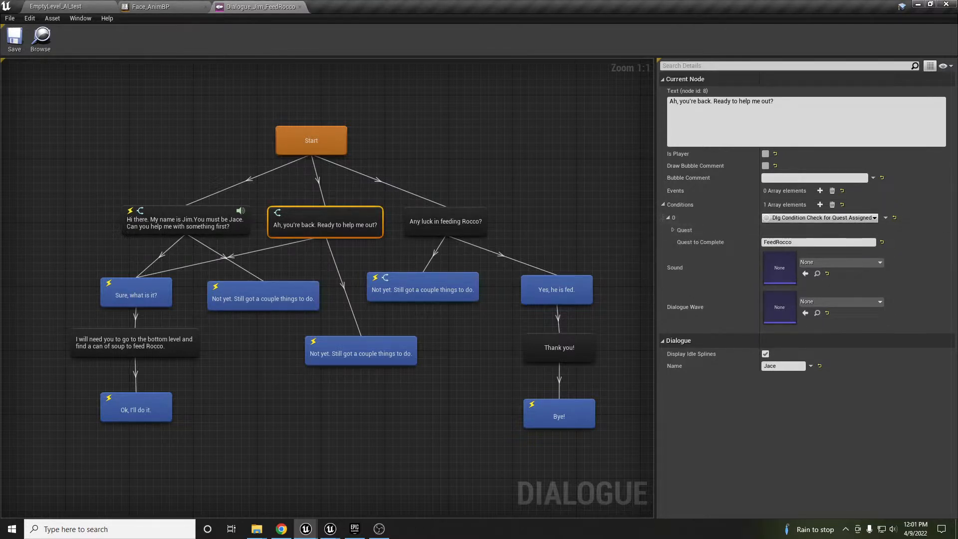
left_click_drag(952, 83, 426, 4)
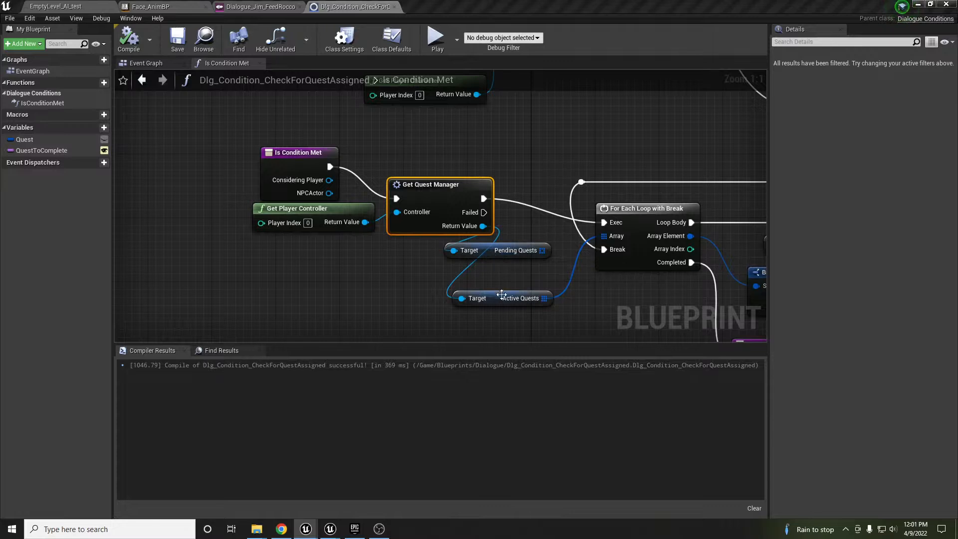
left_click_drag(501, 294, 486, 277)
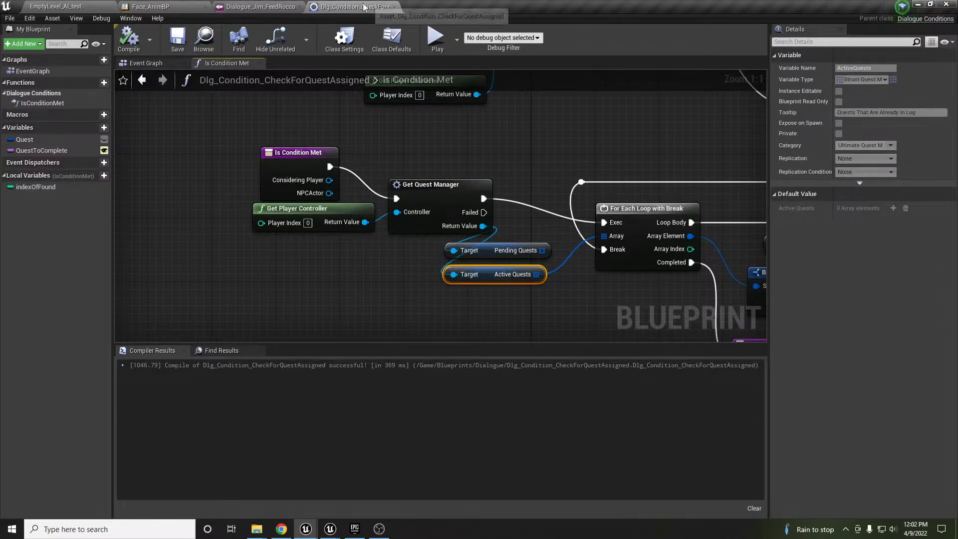
left_click(394, 6)
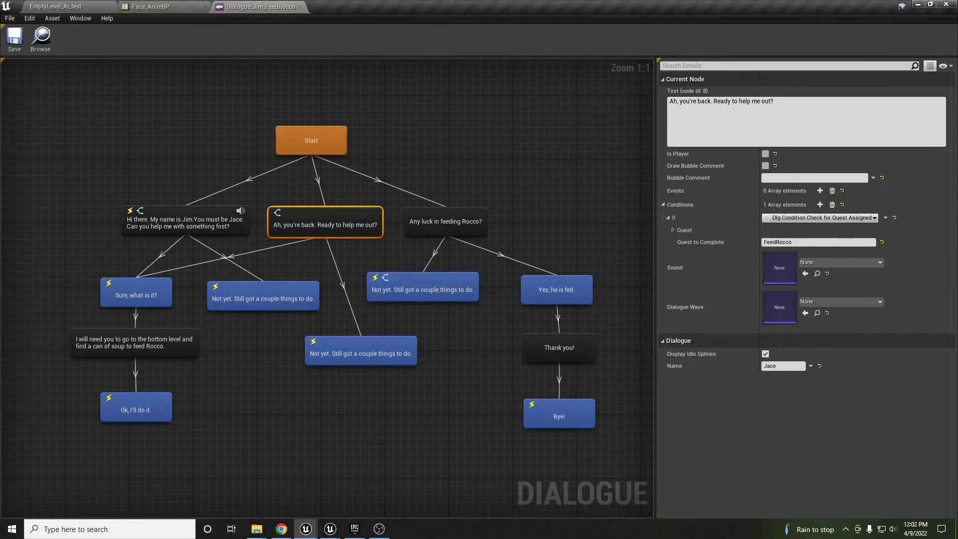
left_click(63, 6)
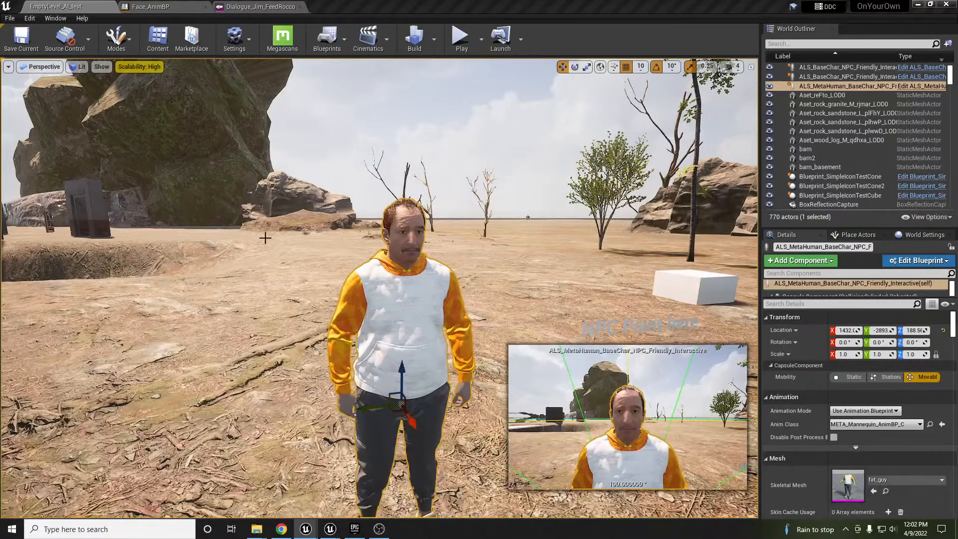
Frame Jim, start Play-In-Editor, talk to Jim, and answer 'Not yet'.
key("f")
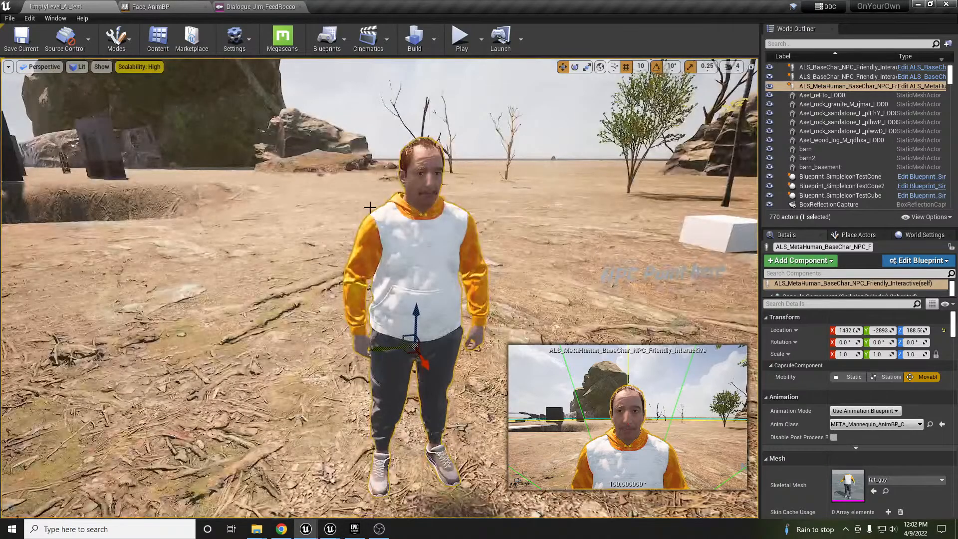
key("alt+p")
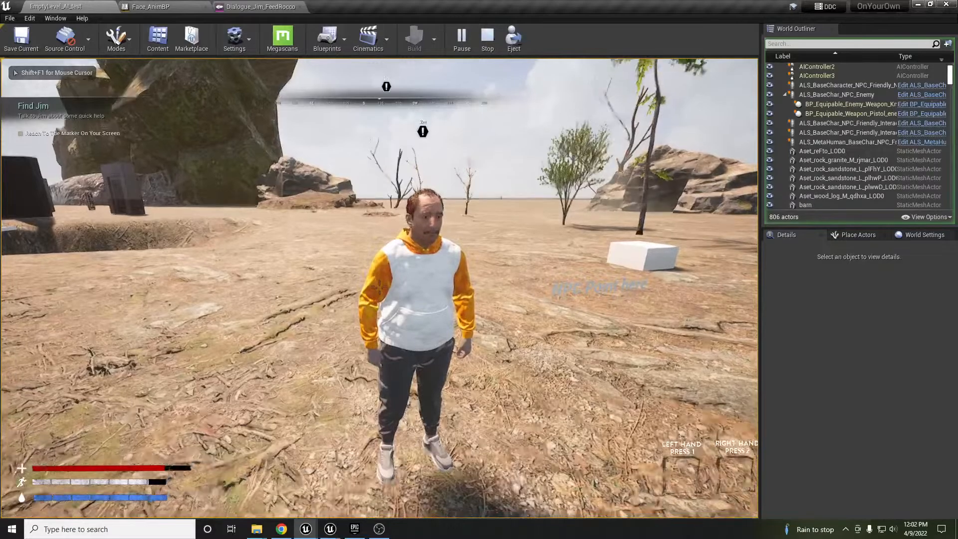
key("e")
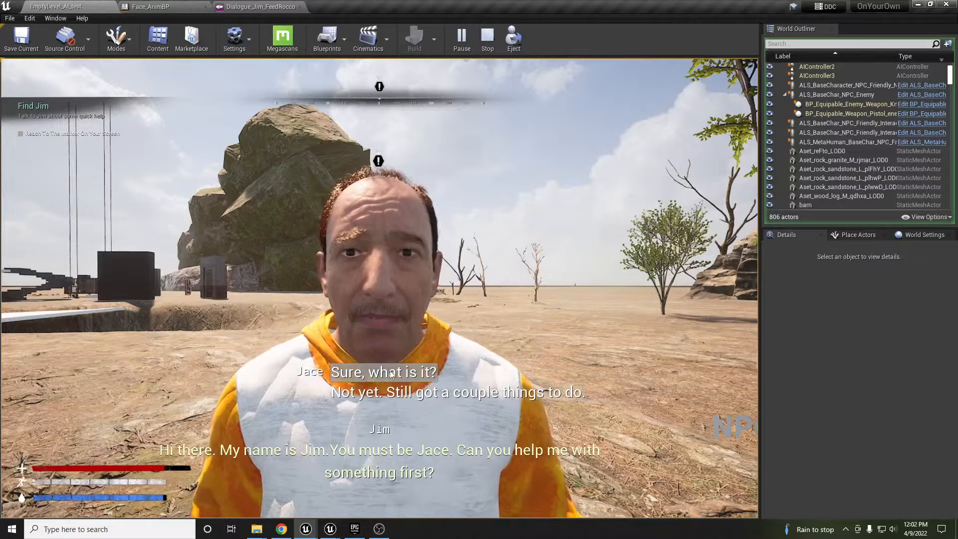
left_click(443, 396)
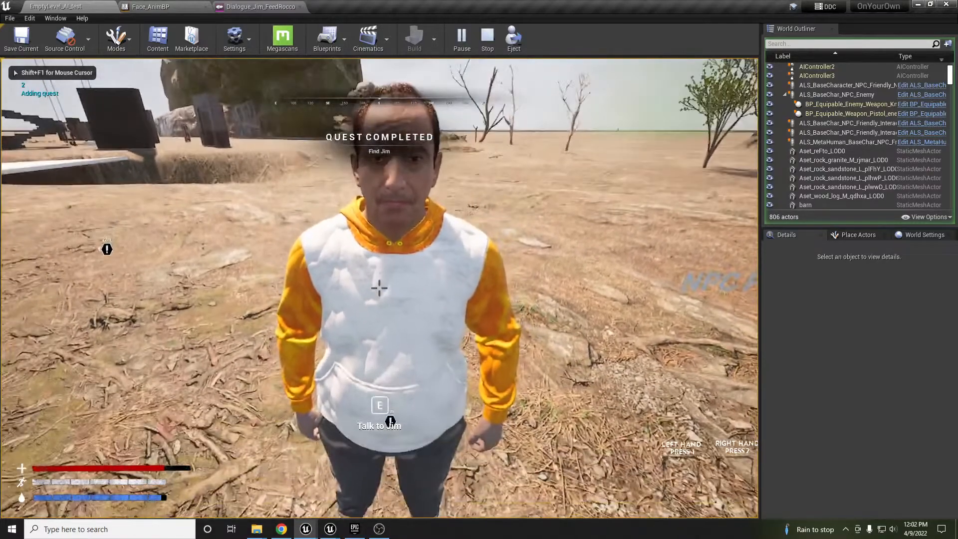
Talk to Jim again, choose 'Sure, what is it?', then accept with 'Ok, I'll do it.'.
key("s")
key("s")
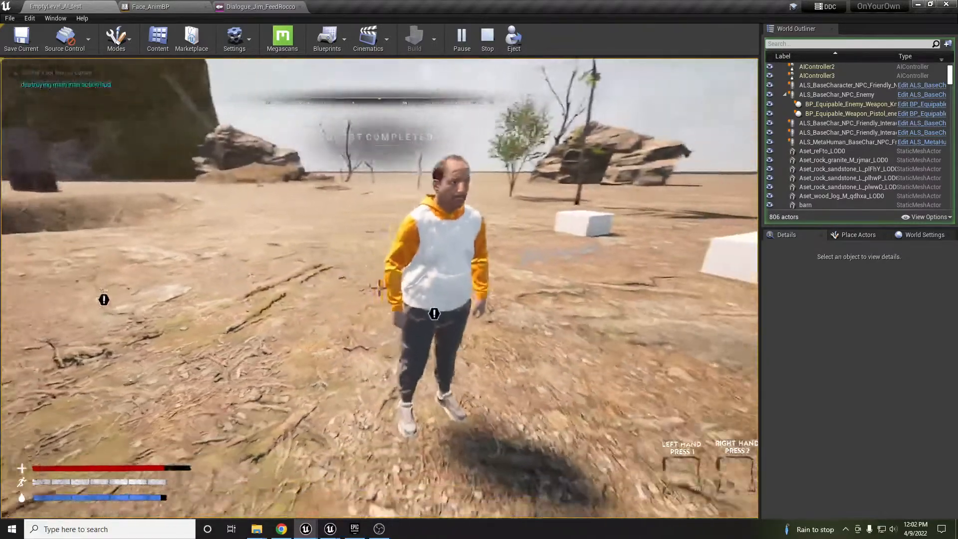
key("w")
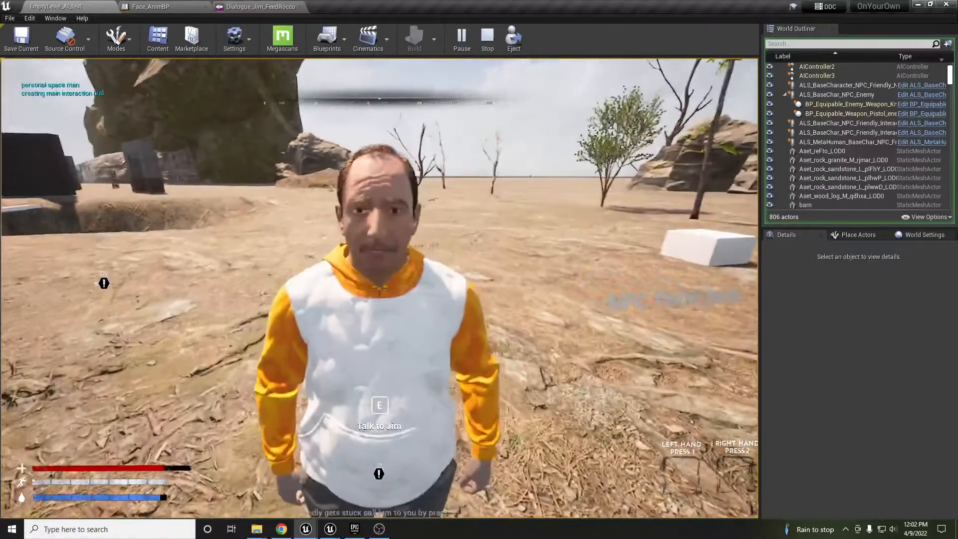
key("e")
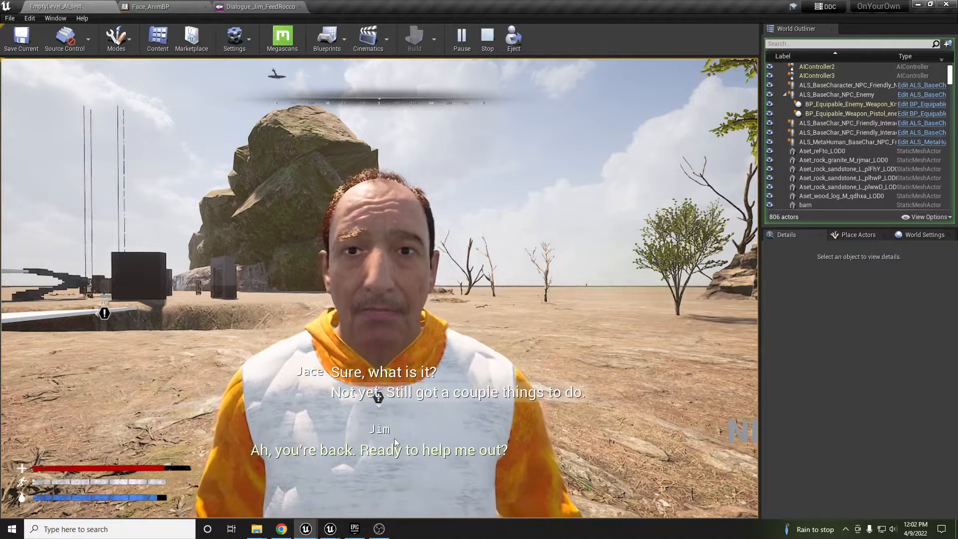
left_click(385, 373)
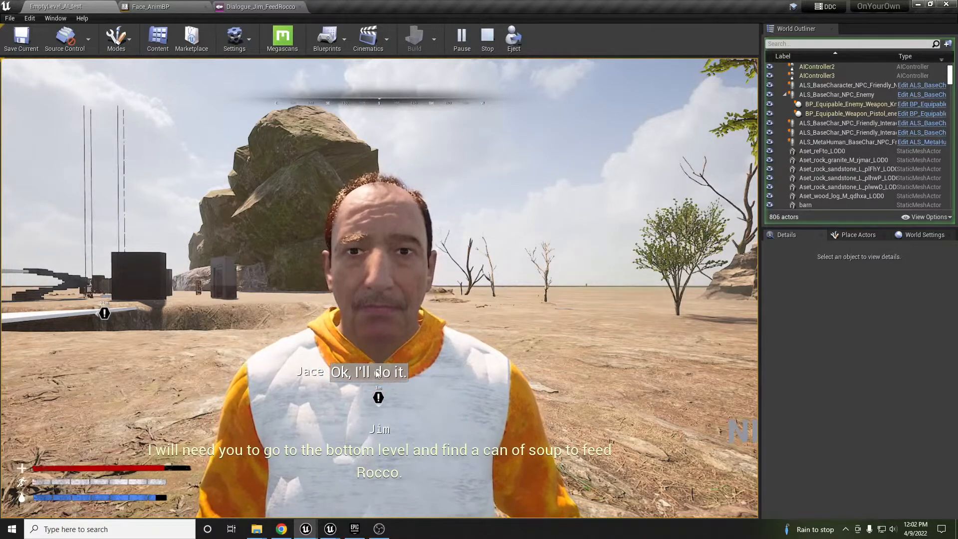
left_click(378, 374)
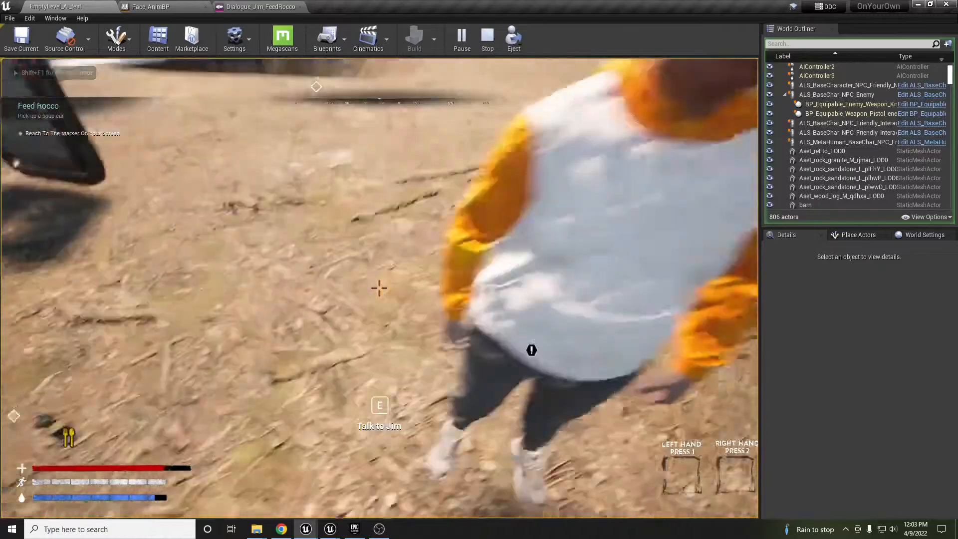
Pick up the soup can and feed it to Rocco.
key("e")
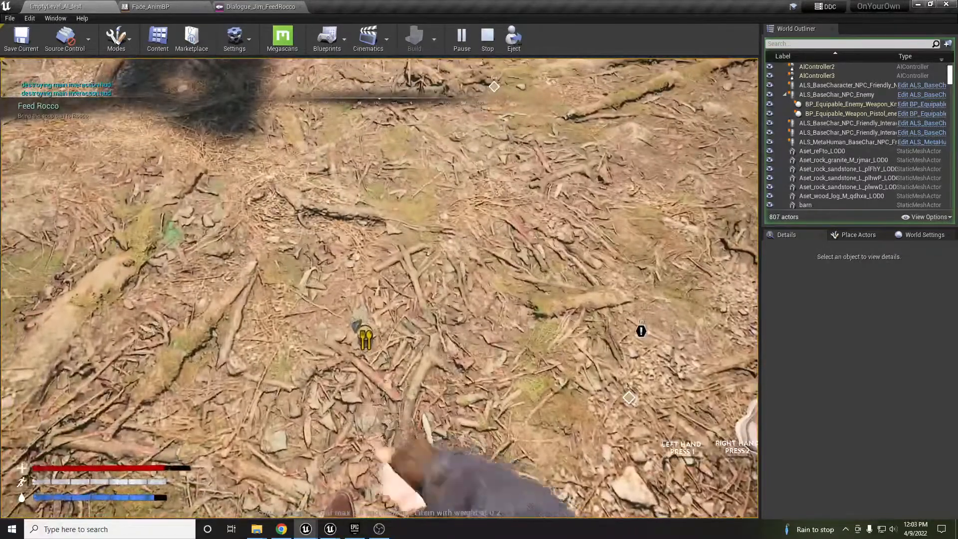
key("w")
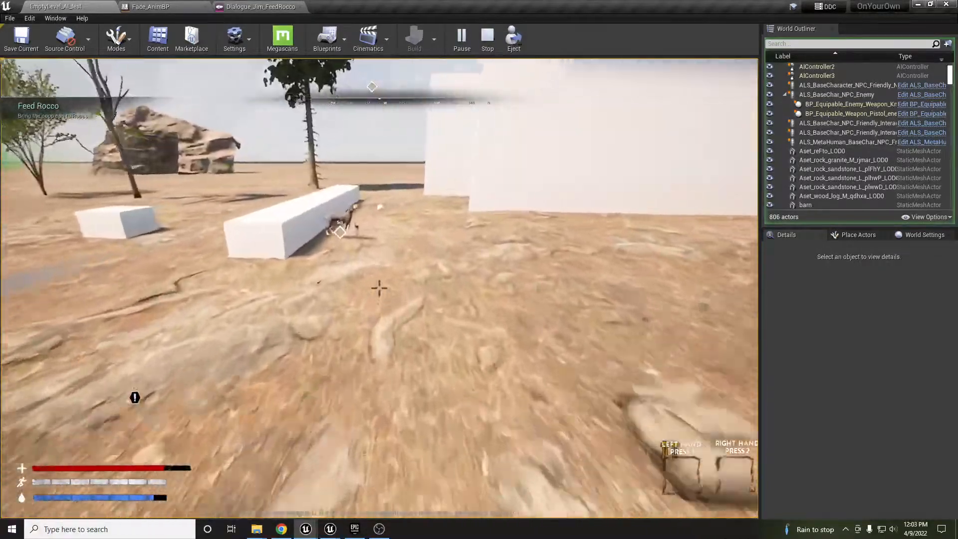
key("e")
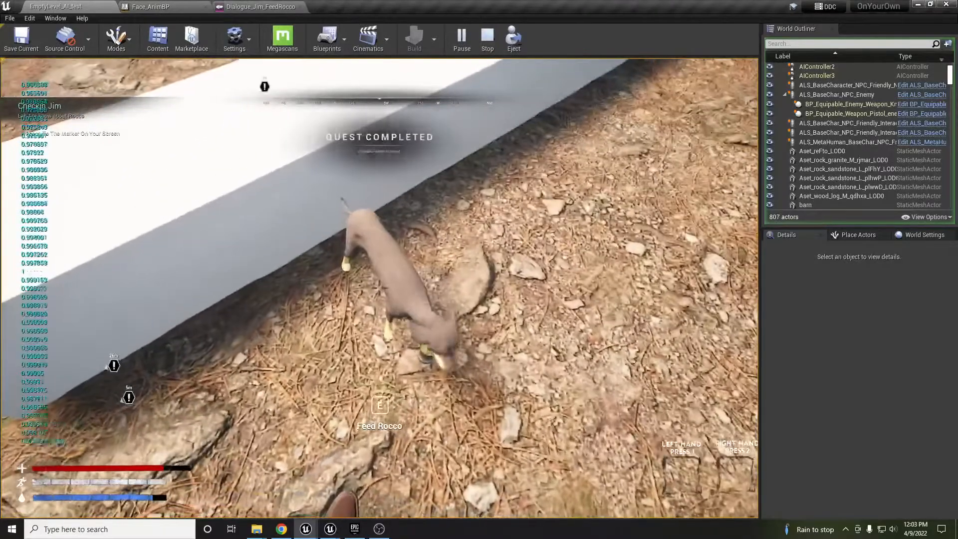
Return to Jim, talk, choose 'Sure, what is it?', then stop the play session.
key("w")
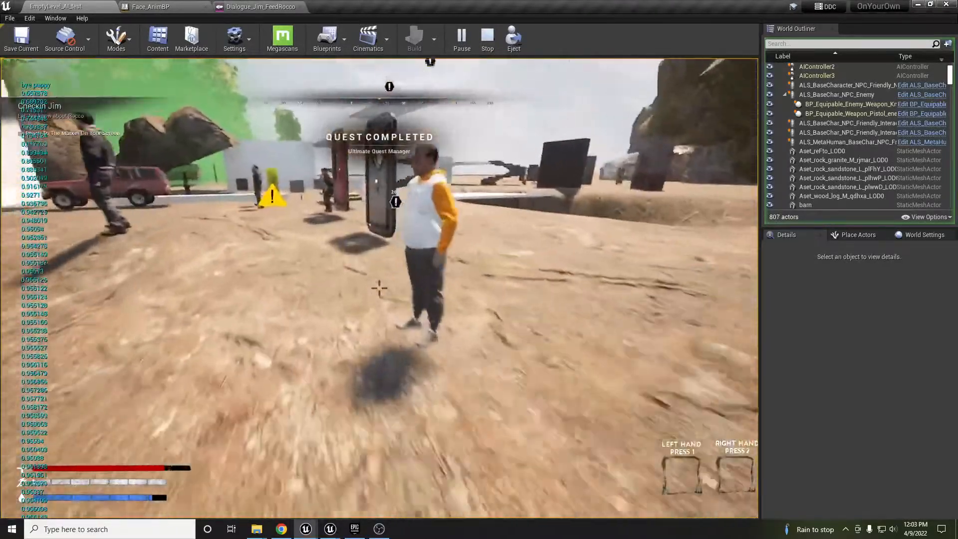
key("e")
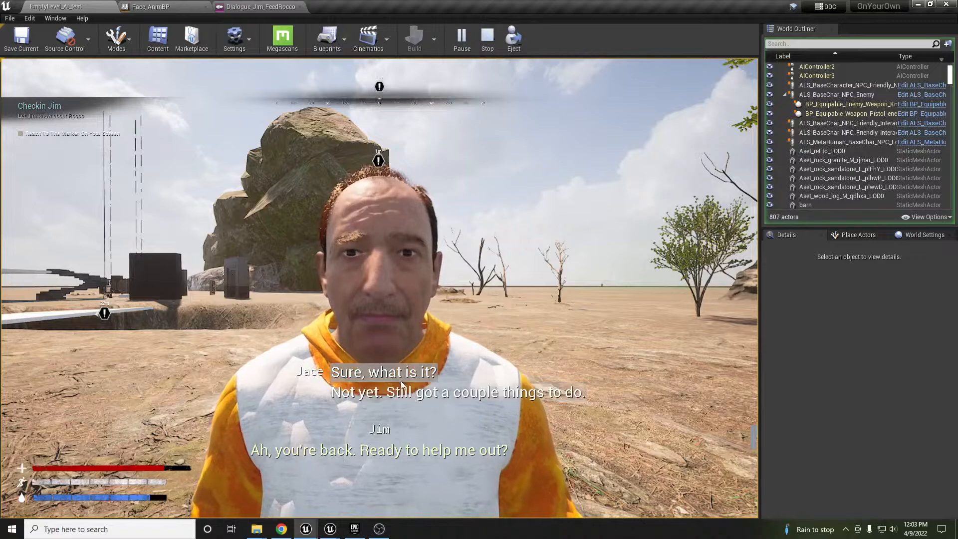
left_click(398, 379)
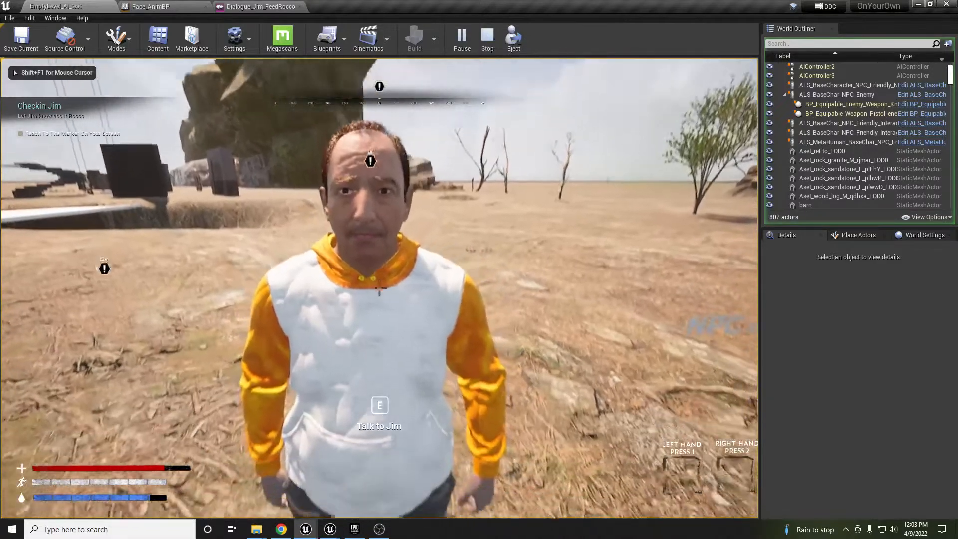
key("e")
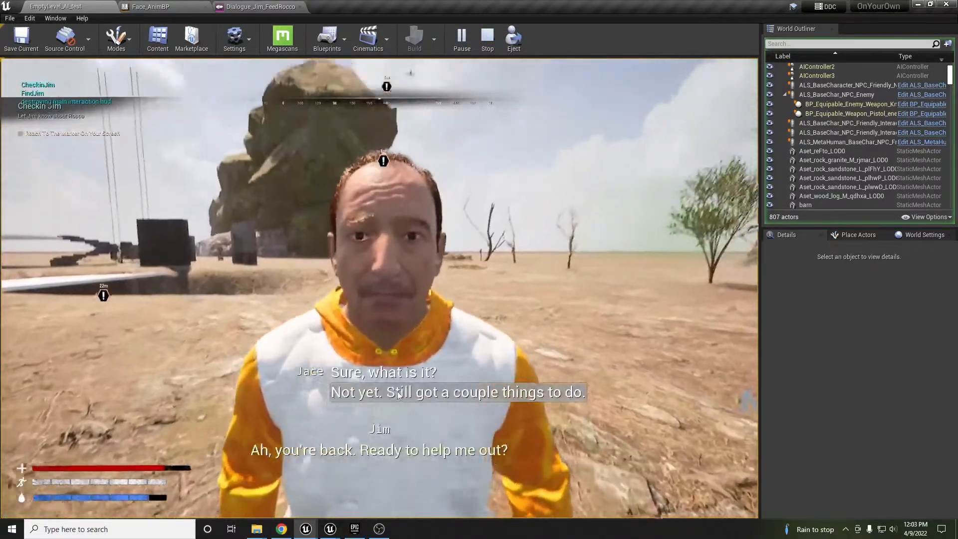
key("Escape")
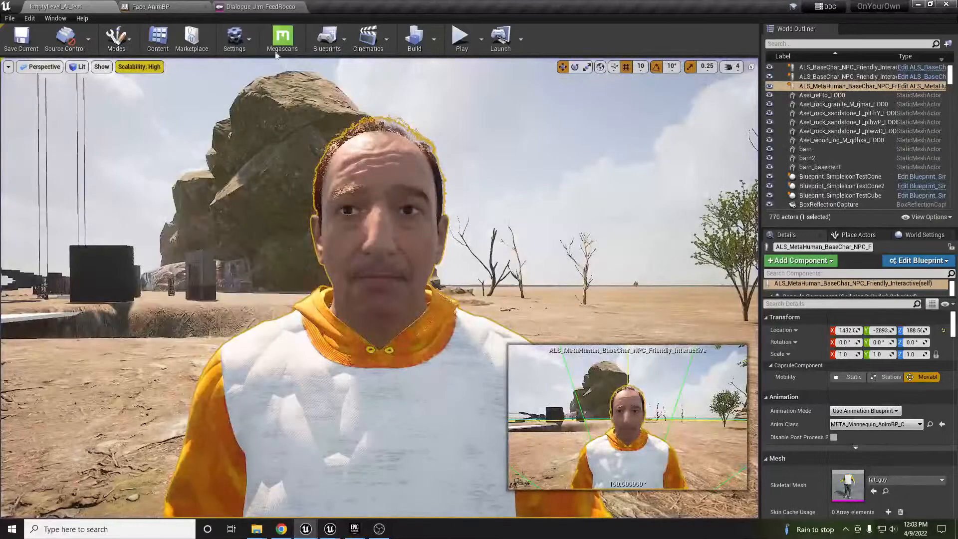
Bring up the Dialogue_Jim_FeedRocco graph to see the 'Ah, you're back' line's conditions.
left_click(254, 7)
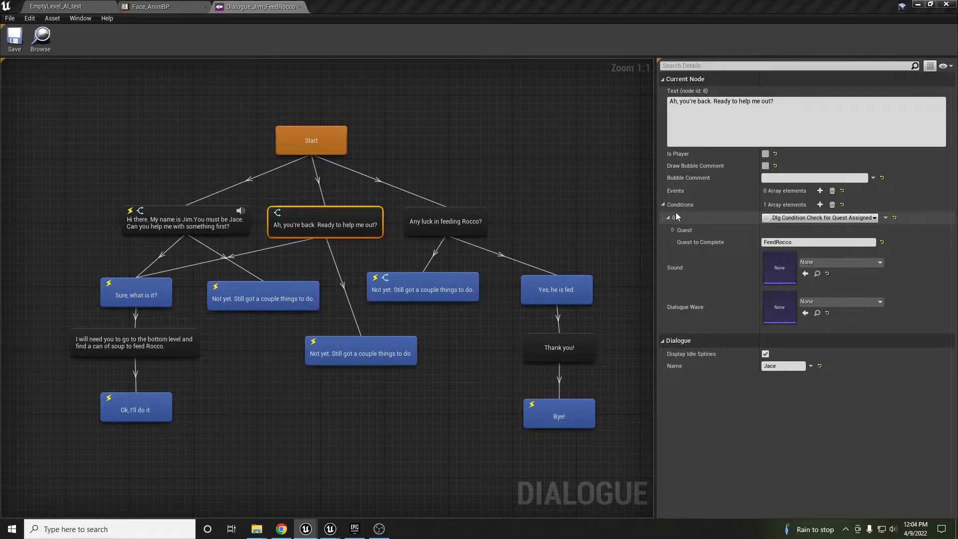
Add a second quest-completion condition for quest FeedRocco to the 'Ah, you're back' line and save.
left_click(819, 205)
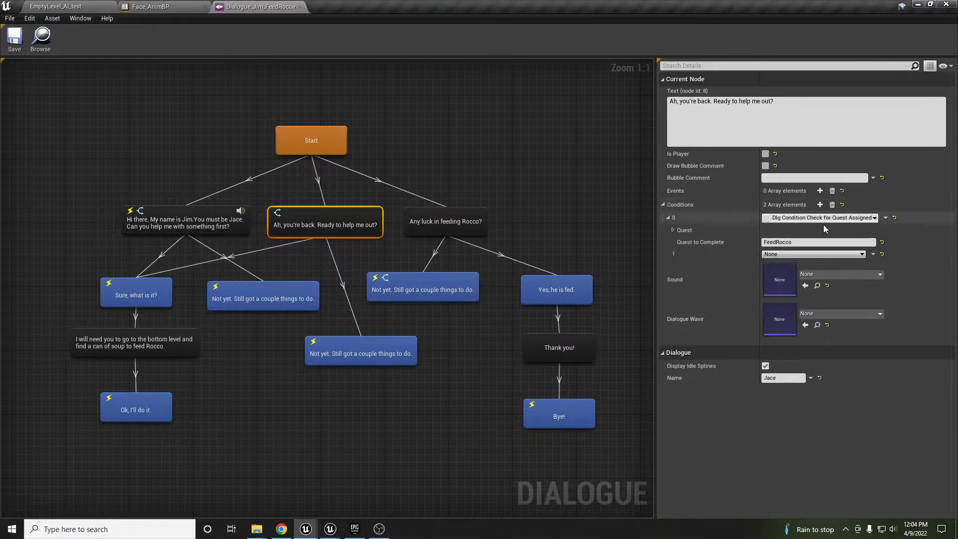
left_click(811, 254)
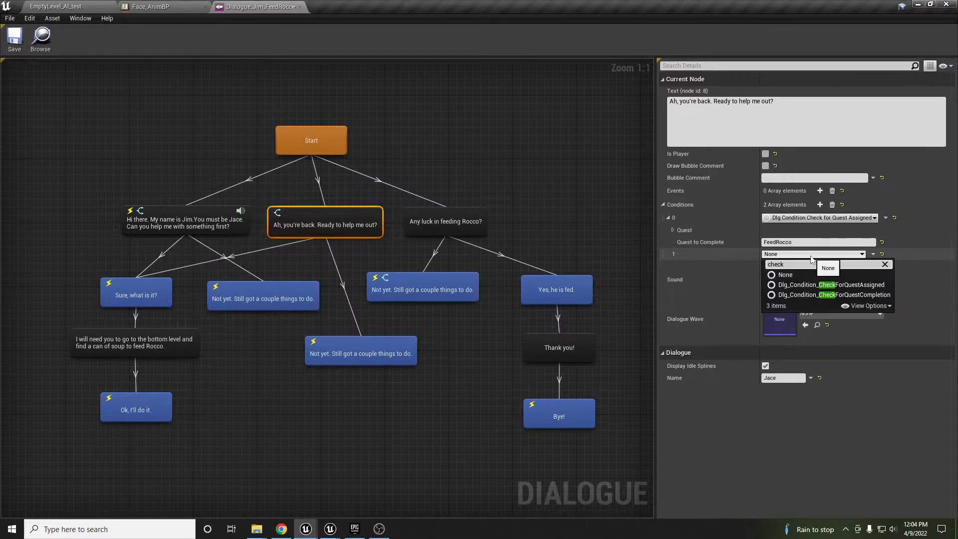
left_click(812, 294)
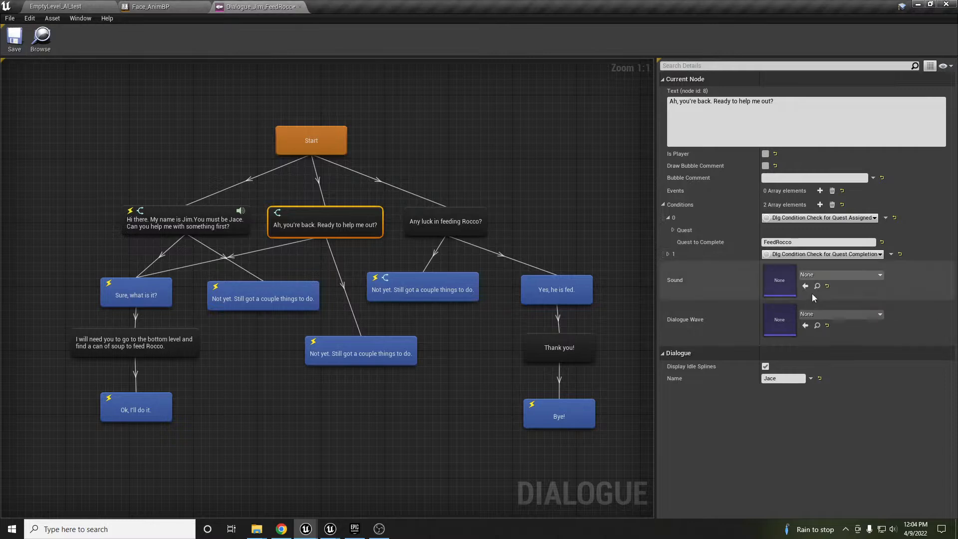
left_click(669, 255)
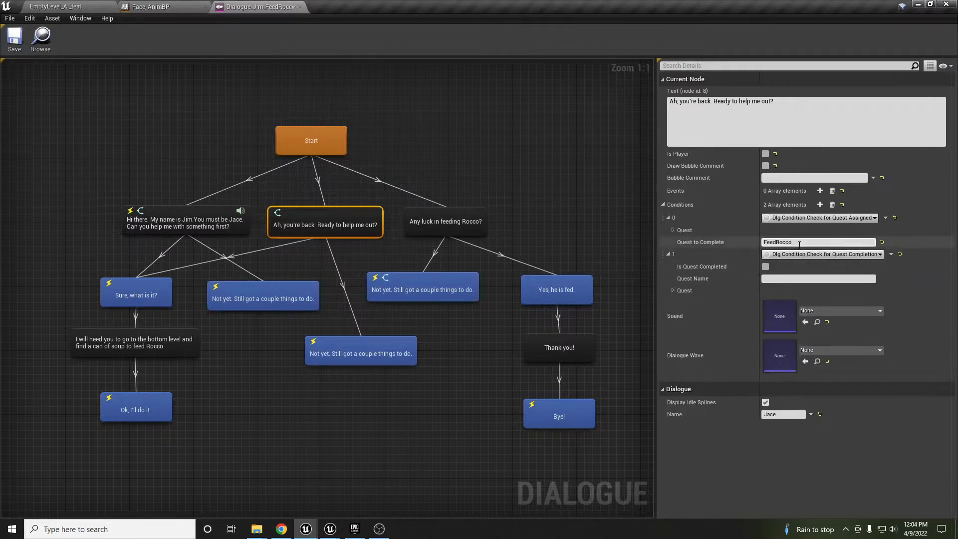
key("ctrl+c")
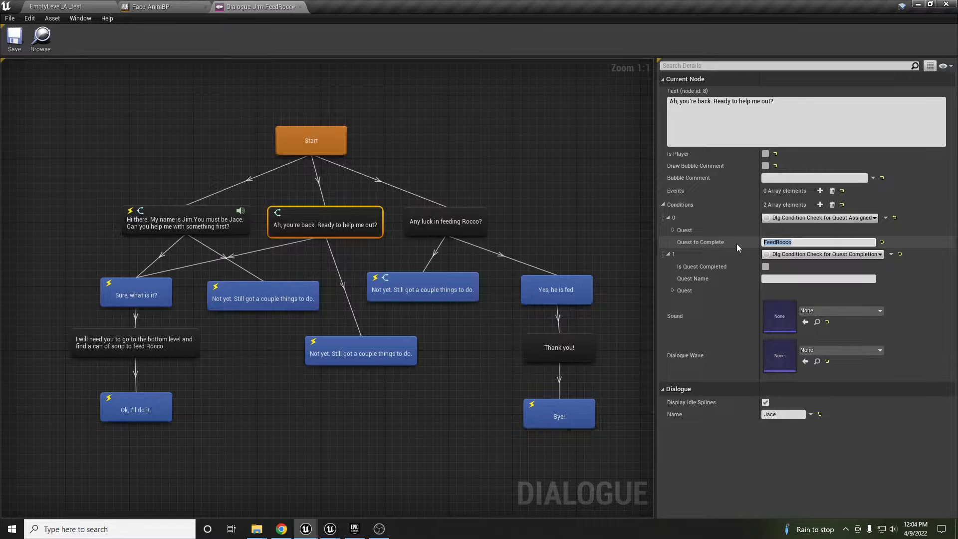
left_click(782, 279)
key("ctrl+v")
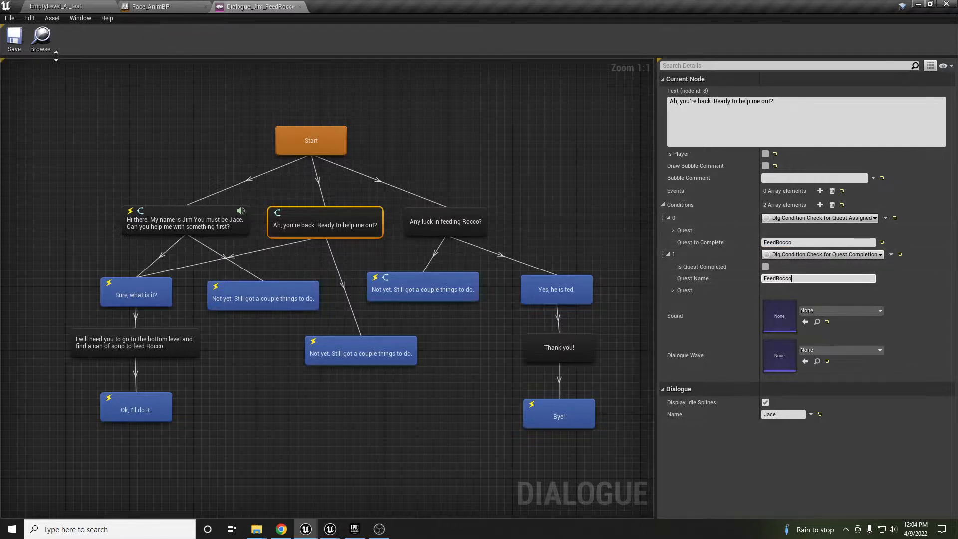
left_click(15, 39)
Play-test the level: ask Jim what he needs, accept with 'Ok, I'll do it.', then talk again.
left_click(67, 6)
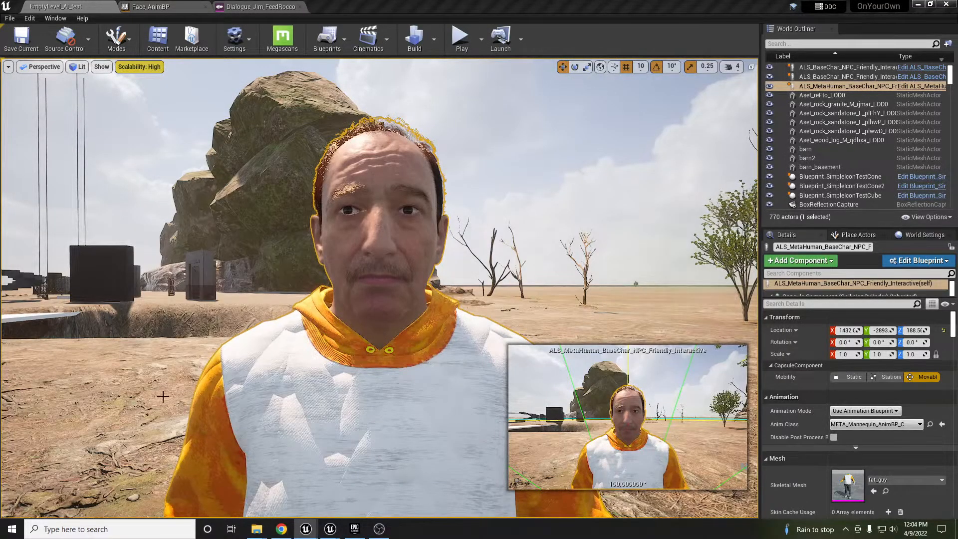
right_click_drag(248, 373, 231, 395)
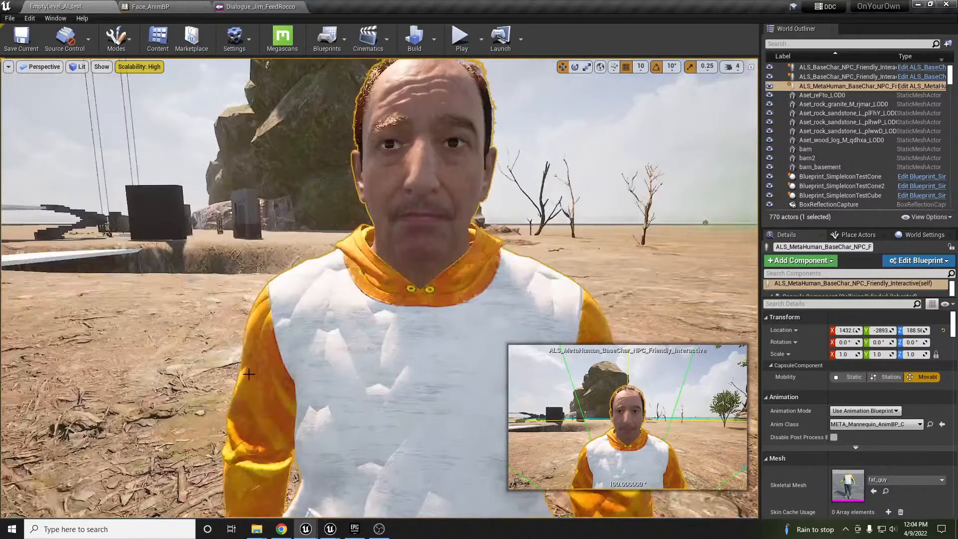
key("alt+p")
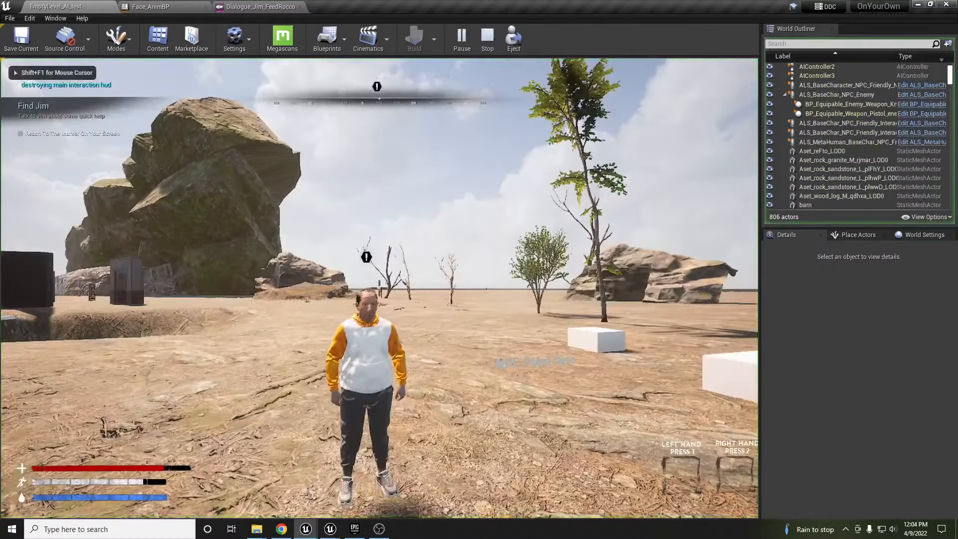
key("w")
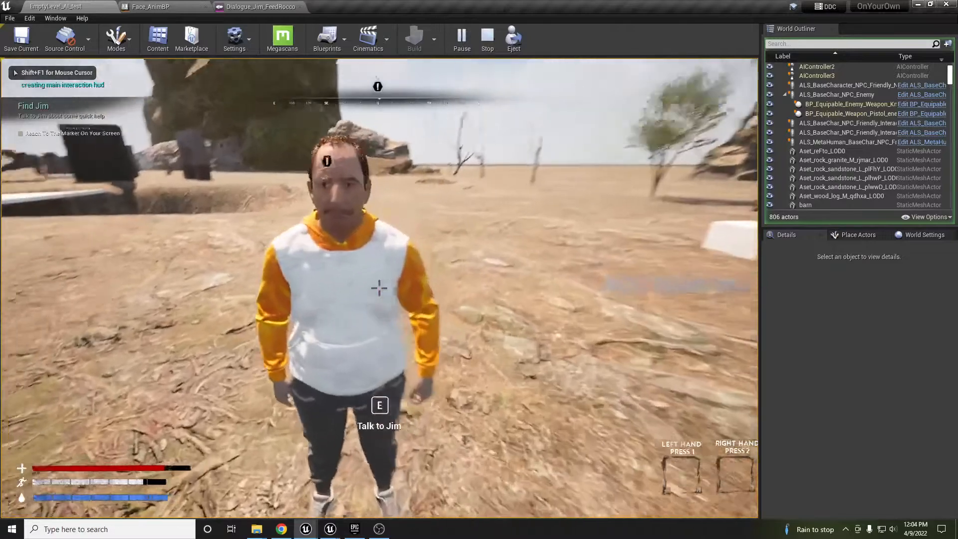
key("e")
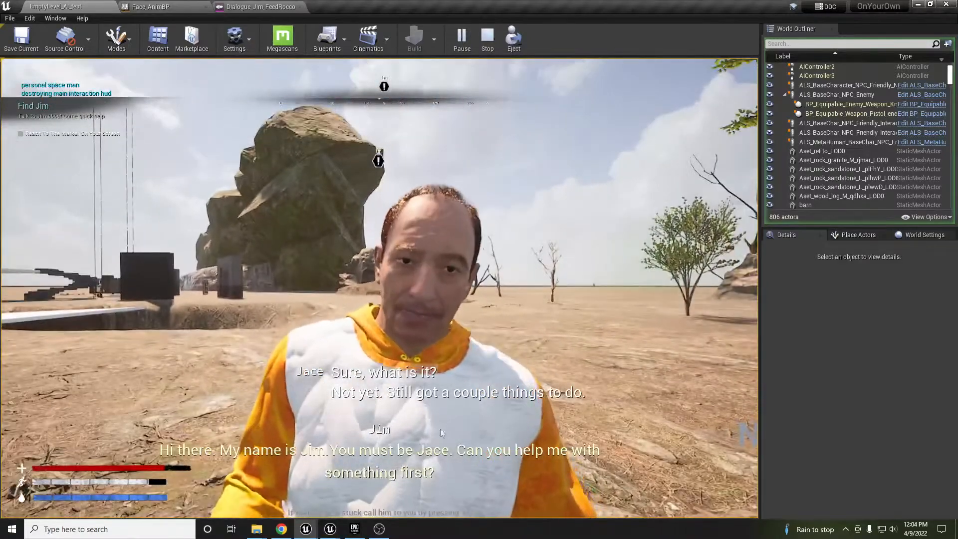
left_click(383, 374)
left_click(383, 374)
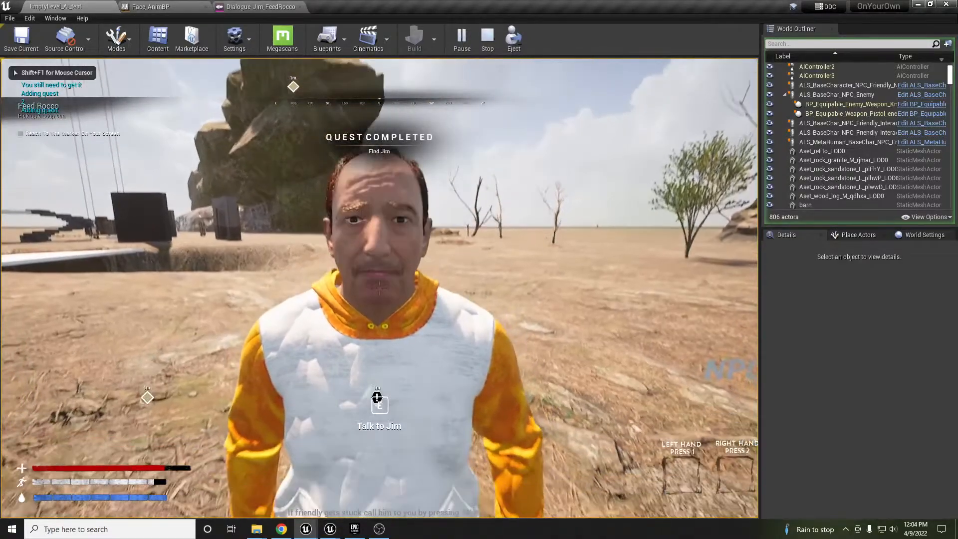
key("e")
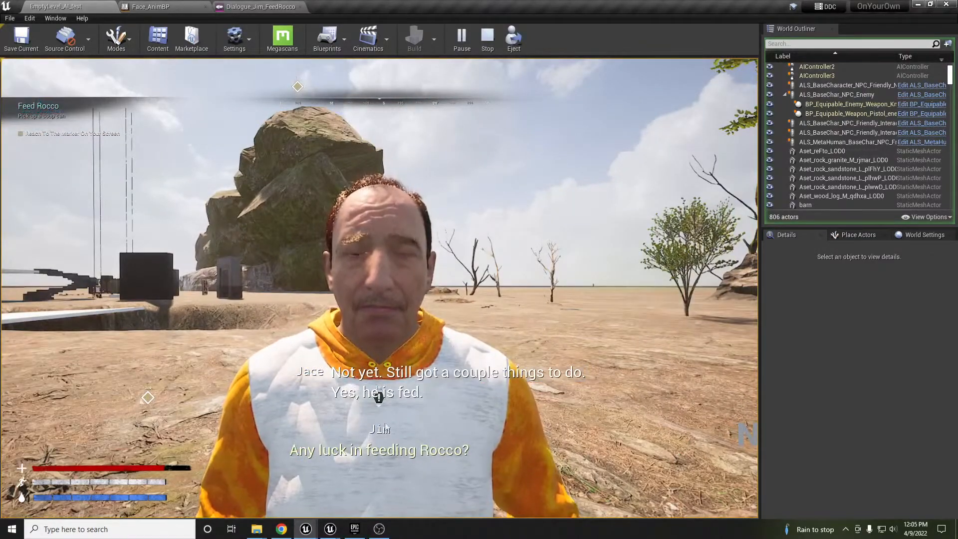
Check the FeedRocco dialogue graph during play, then stop the play test.
left_click(240, 6)
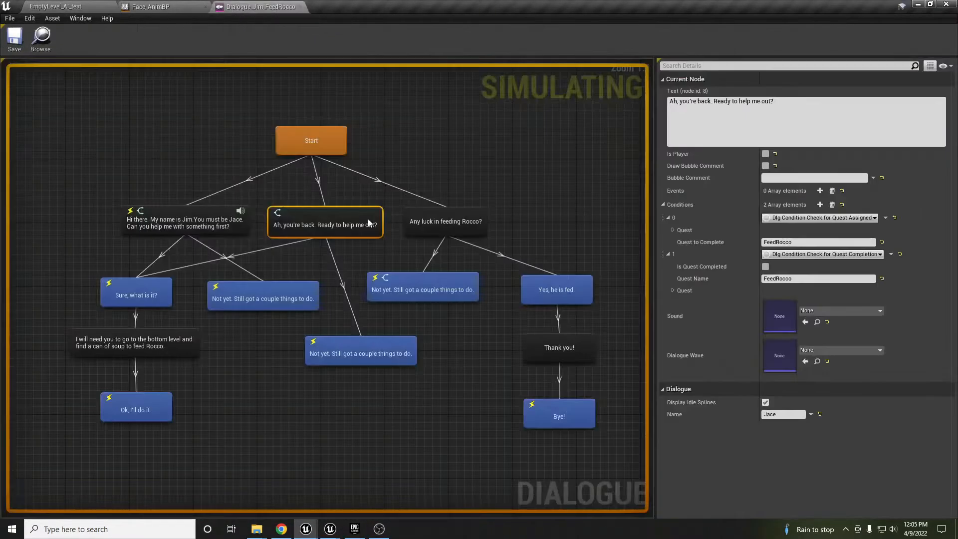
left_click(90, 4)
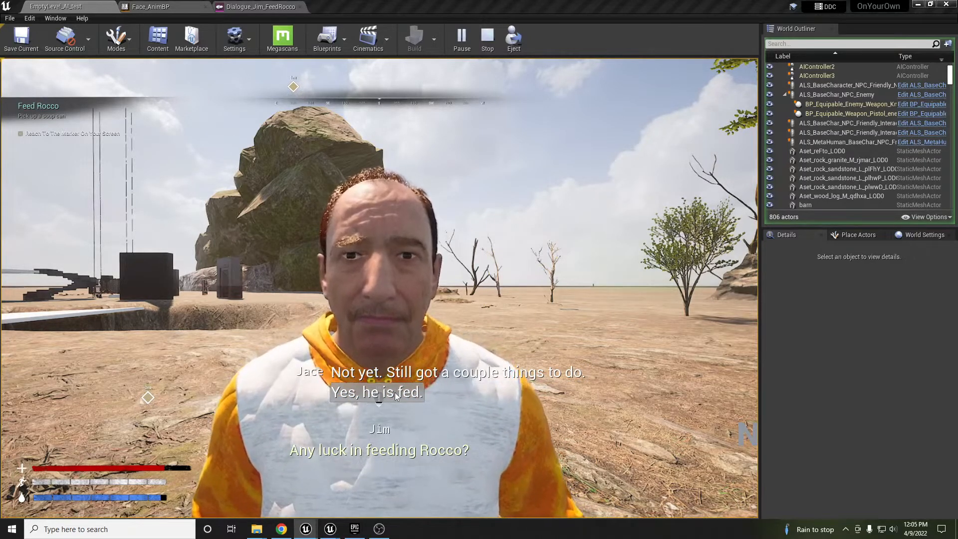
key("Escape")
left_click(277, 5)
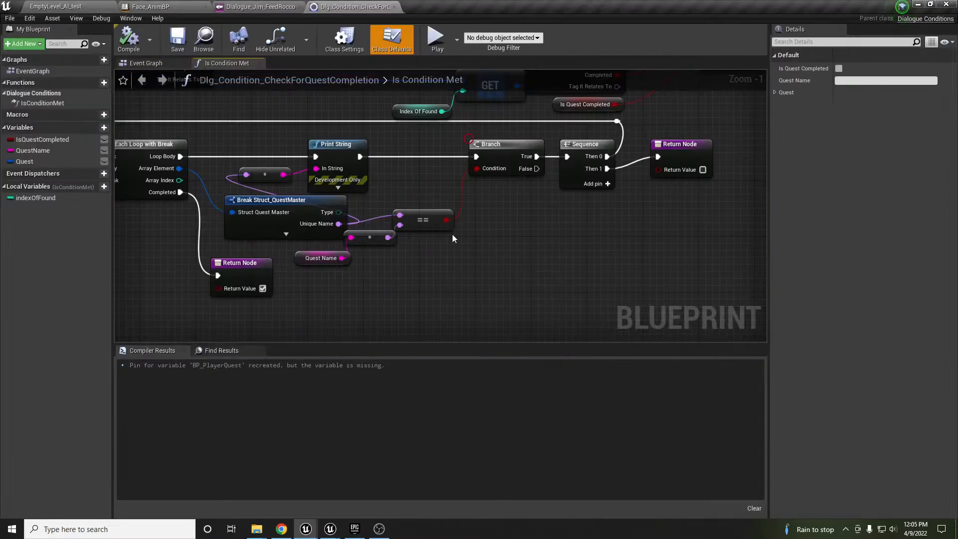
Review the quest manager lookup loop and Return Node in Is Condition Met, then close the condition blueprint.
scroll(614, 283, "up", 2)
right_click_drag(613, 282, 615, 282)
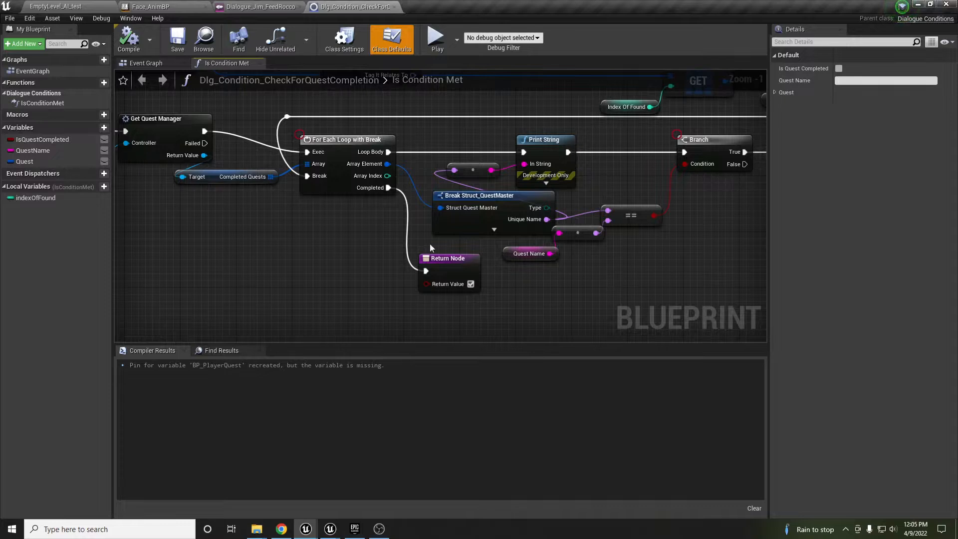
right_click_drag(353, 229, 164, 262)
left_click(708, 180)
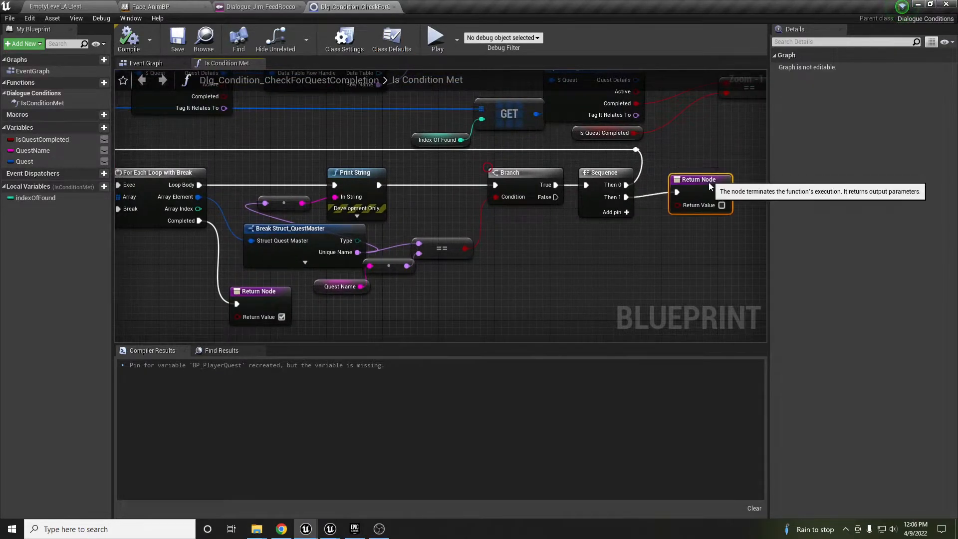
left_click_drag(708, 177, 715, 189)
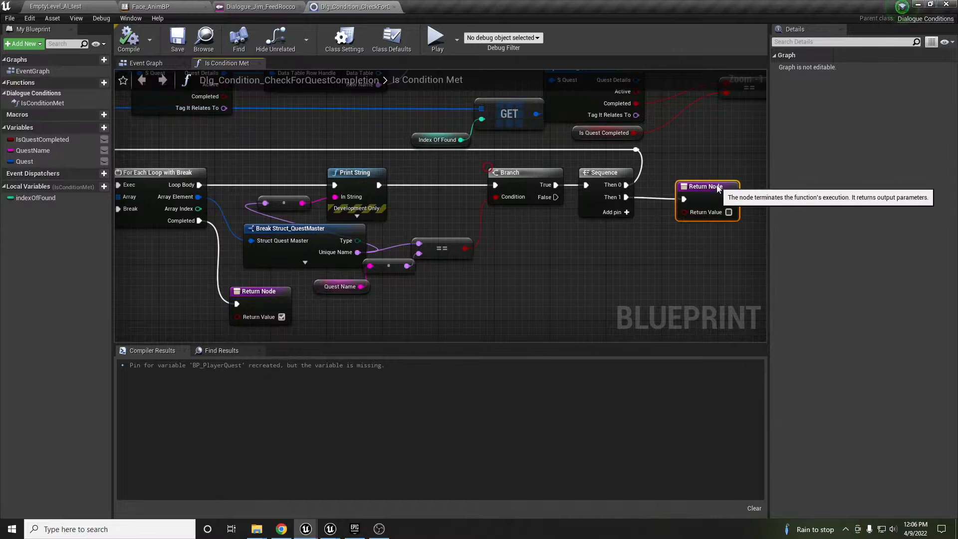
right_click_drag(543, 265, 645, 262)
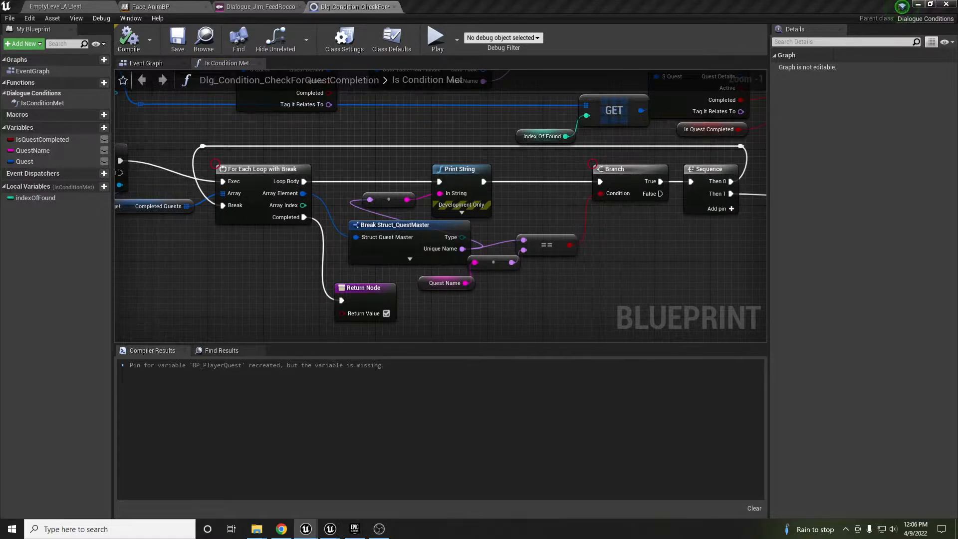
left_click(394, 7)
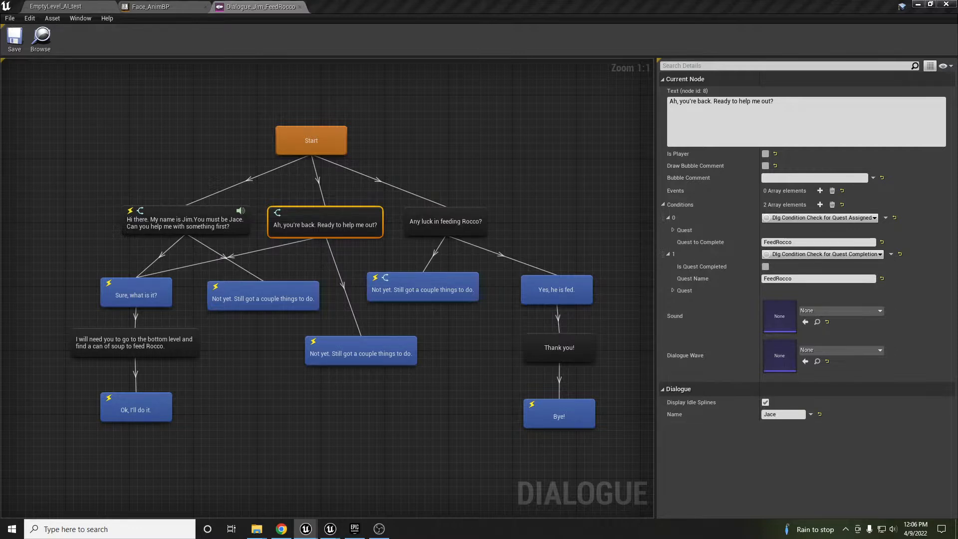
Return to the EmptyLevel_AI_test level and launch a new play test to talk to Jim.
left_click(90, 4)
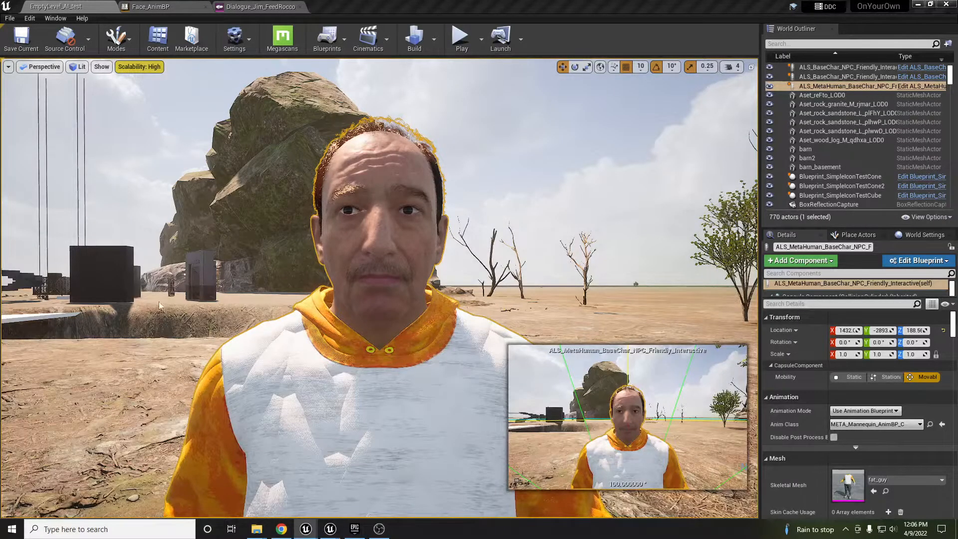
right_click_drag(207, 272, 219, 291)
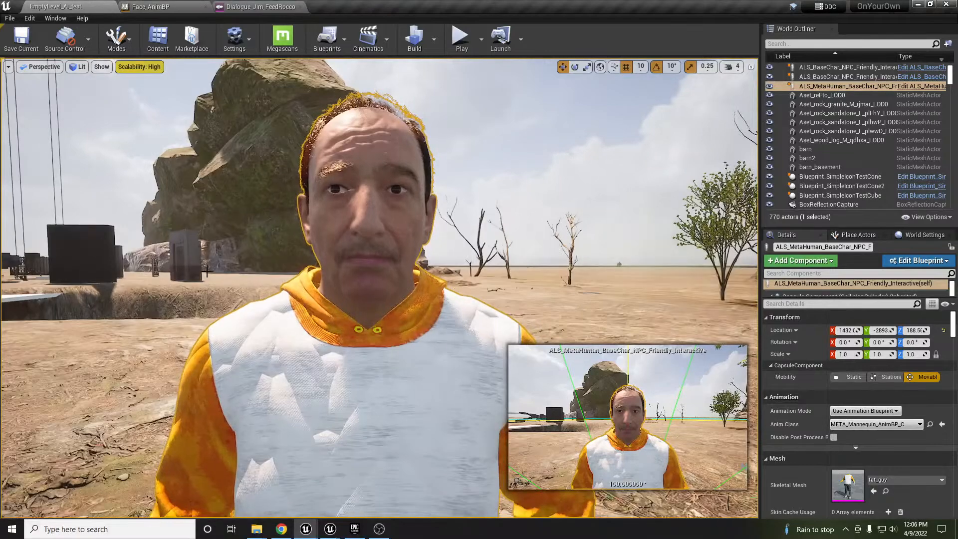
key("alt+p")
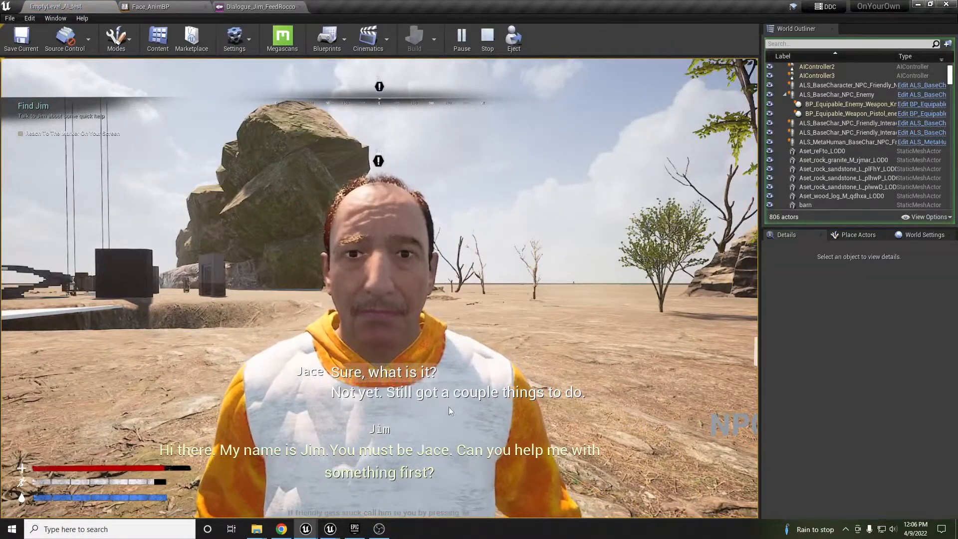
Accept the Feed Rocco task, grab the soup can, talk to Jim again, and watch his dialogue graph.
left_click(399, 371)
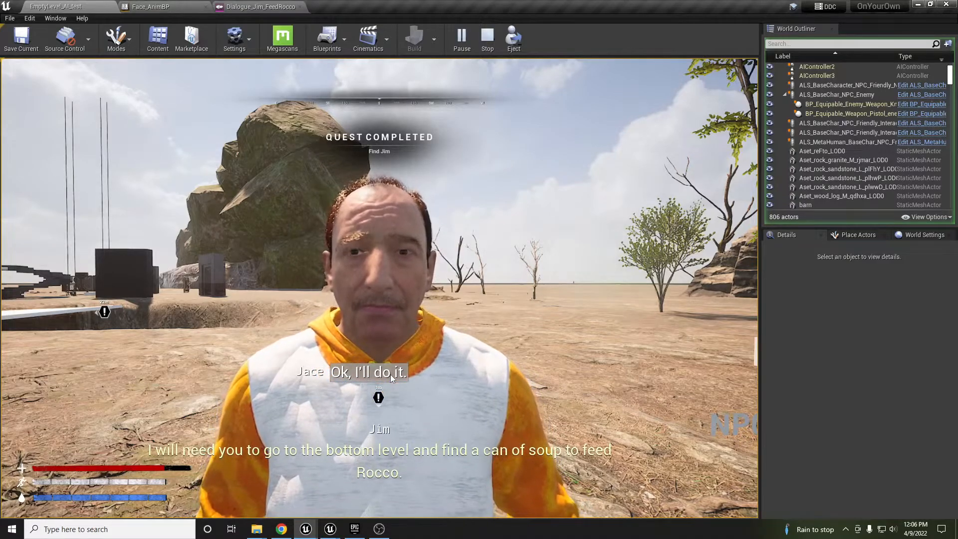
left_click(390, 374)
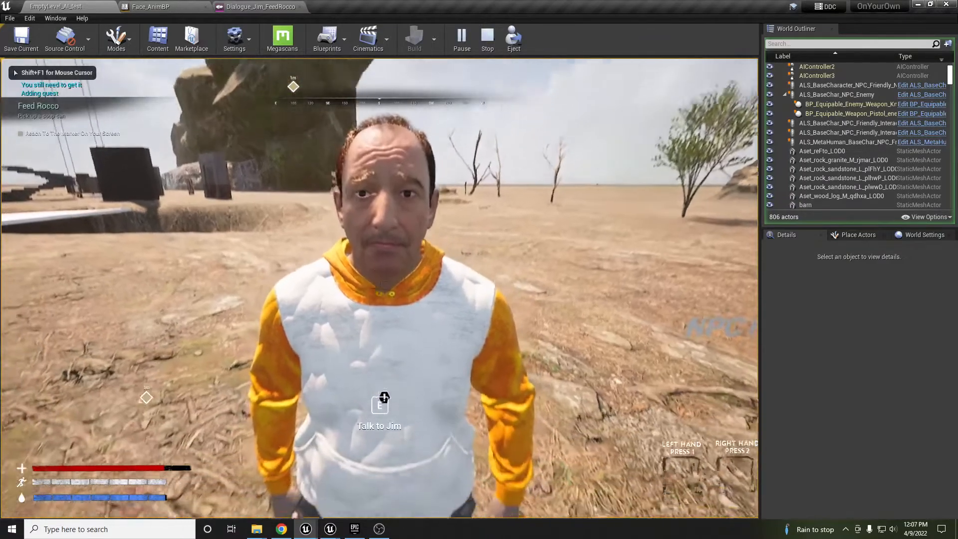
key("e")
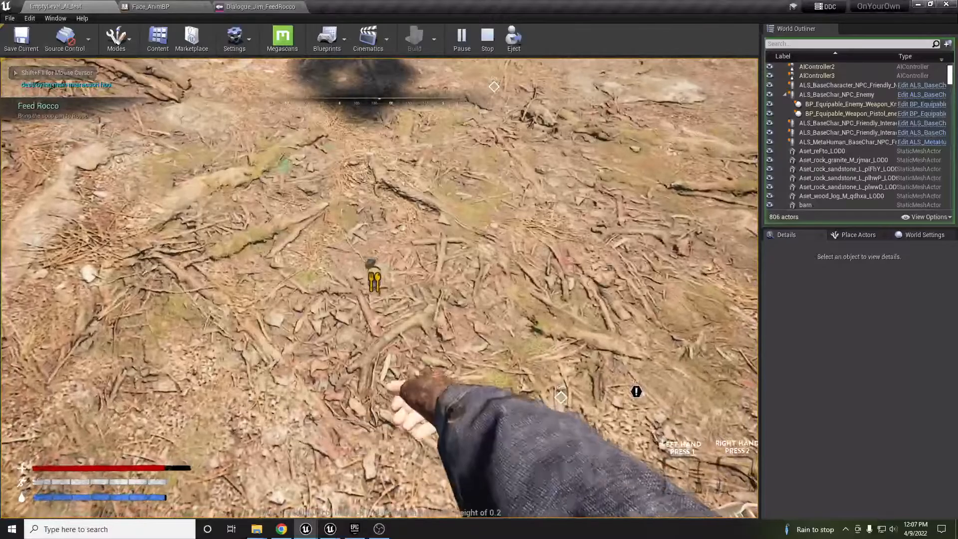
key("w")
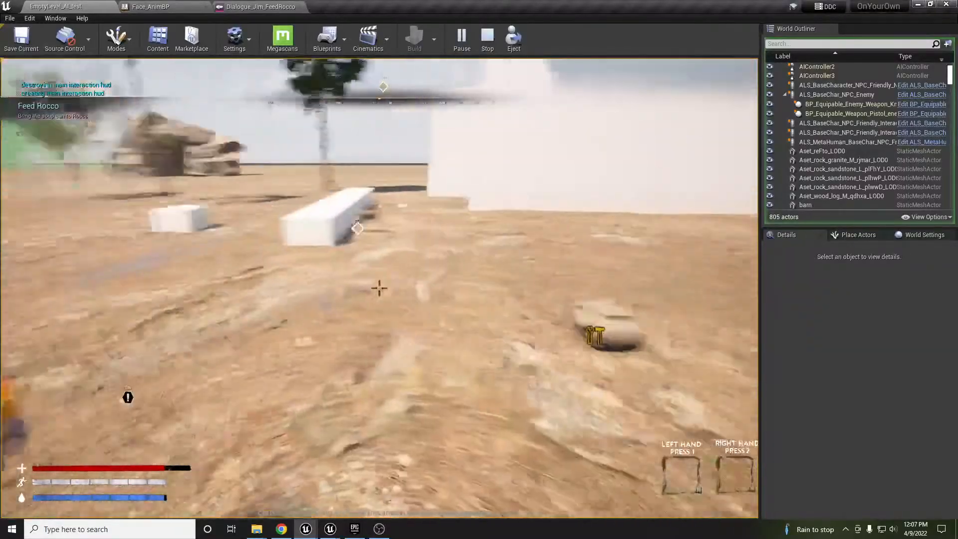
key("w")
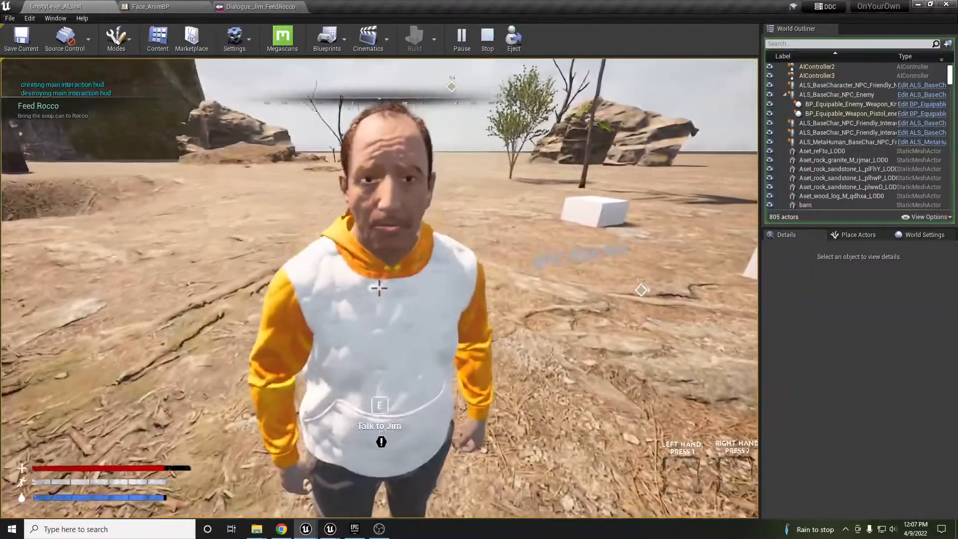
key("e")
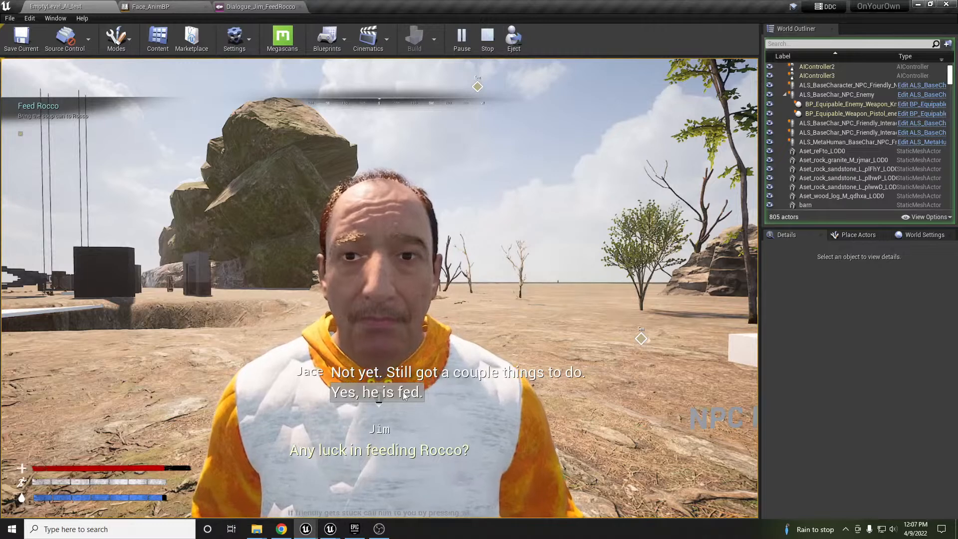
left_click(269, 7)
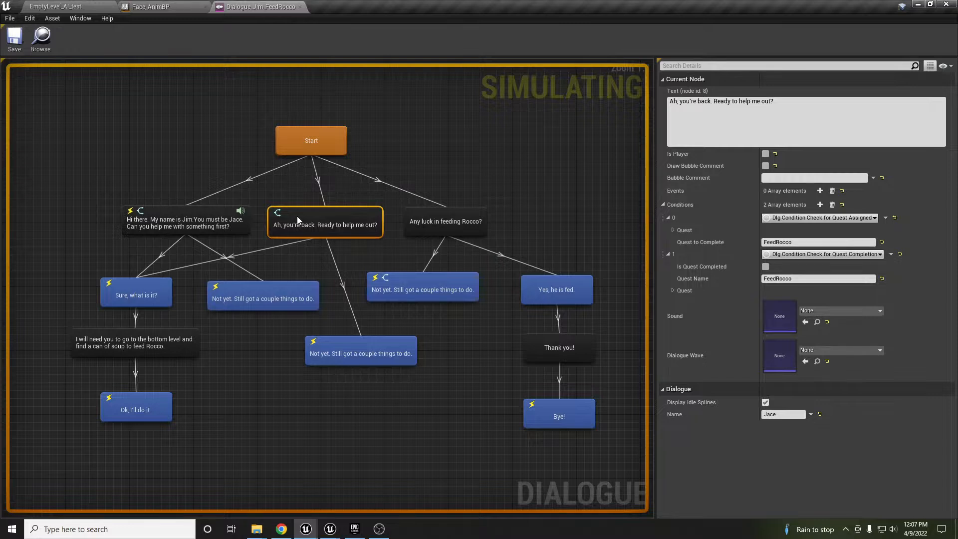
Inspect the 'Not yet' reply's conditions under 'Any luck in feeding Rocco?', then stop the play test.
left_click(427, 283)
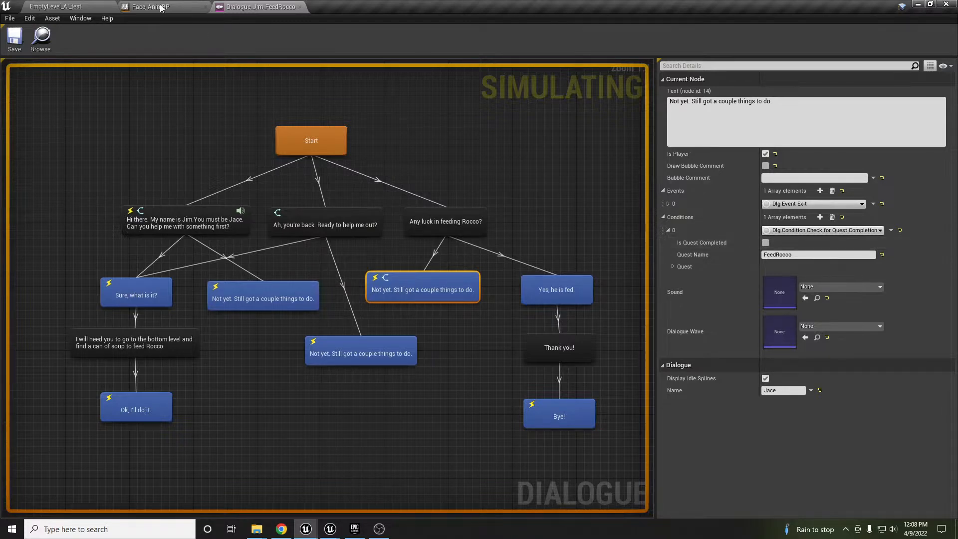
left_click(65, 6)
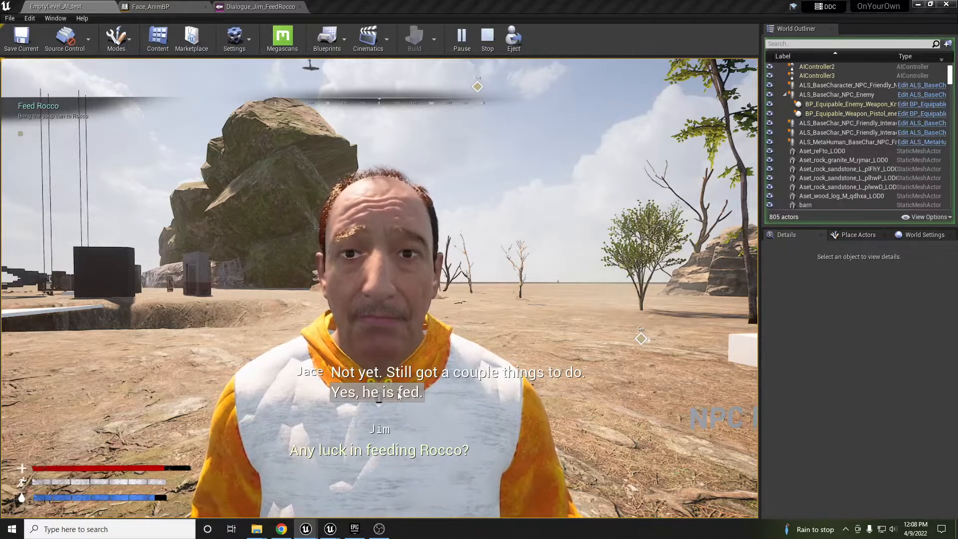
left_click(246, 13)
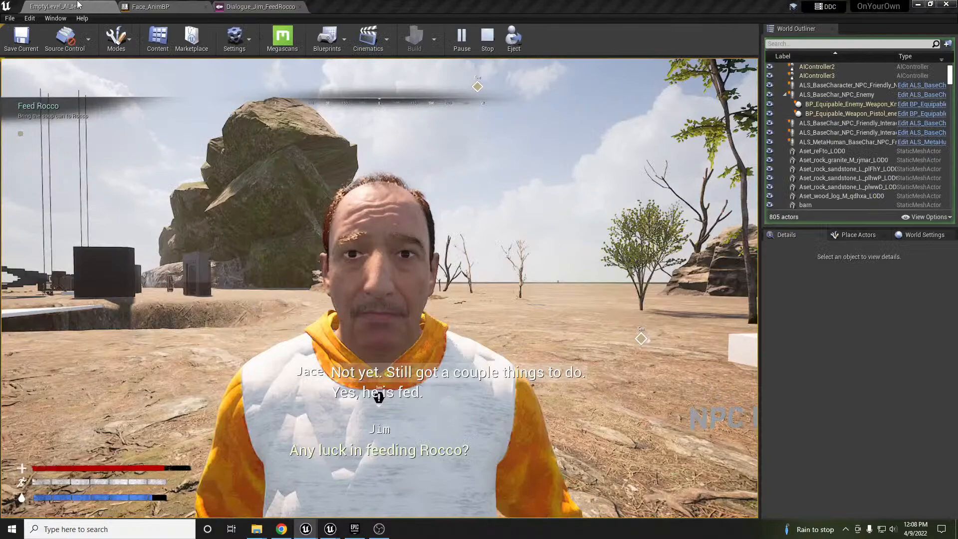
left_click(79, 6)
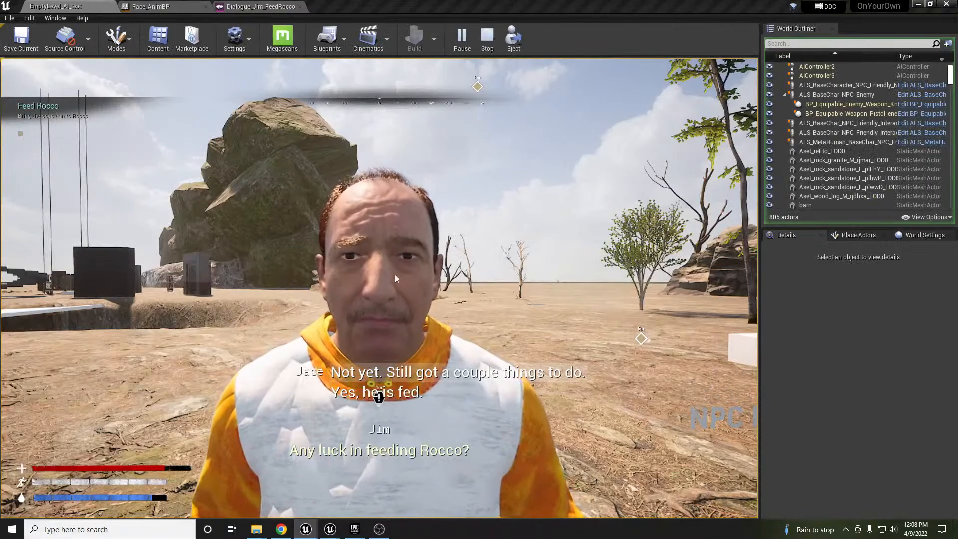
key("Escape")
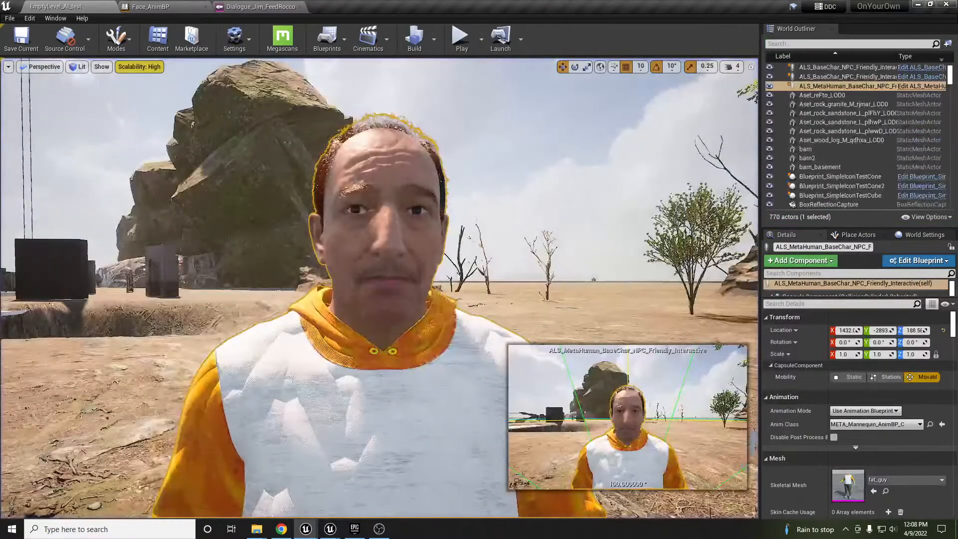
Save all modified assets and frame the whole For Each Loop node in the Is Condition Met graph.
right_click_drag(459, 261, 464, 267)
key("ctrl+shift+s")
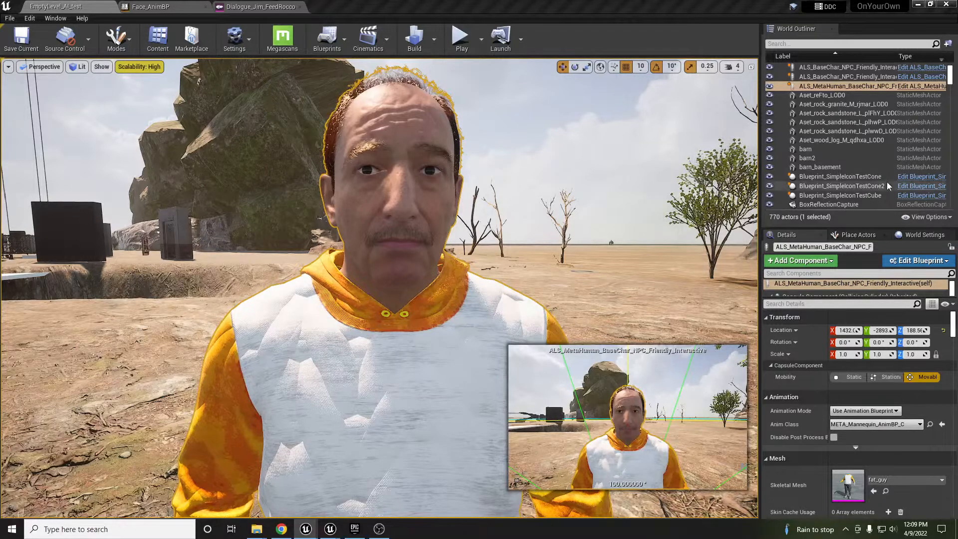
right_click_drag(472, 229, 464, 236)
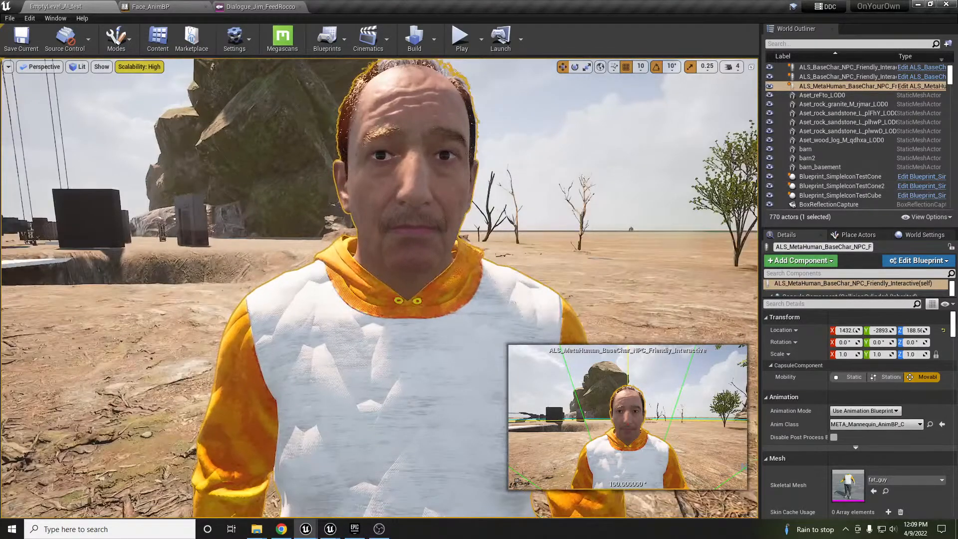
right_click_drag(430, 194, 423, 198)
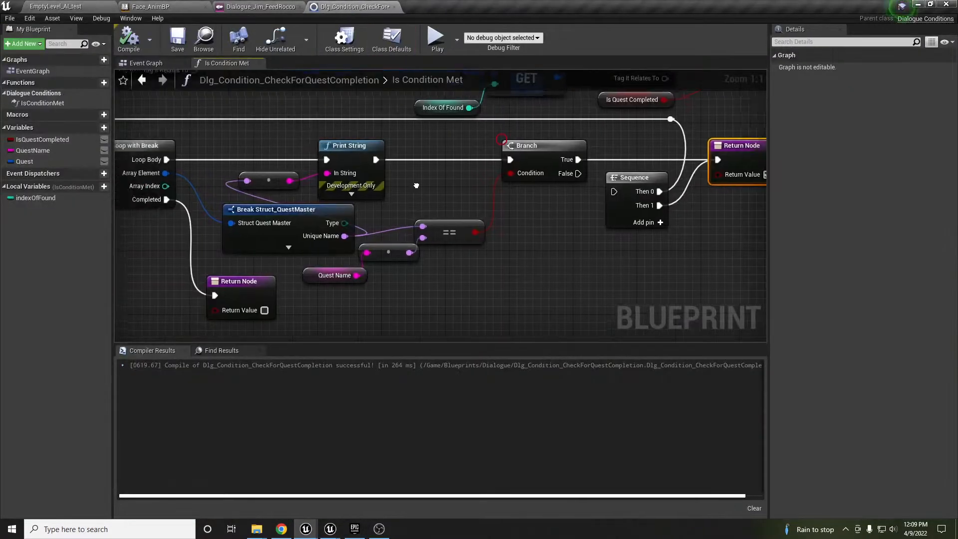
right_click_drag(416, 185, 447, 182)
scroll(447, 181, "down", 1)
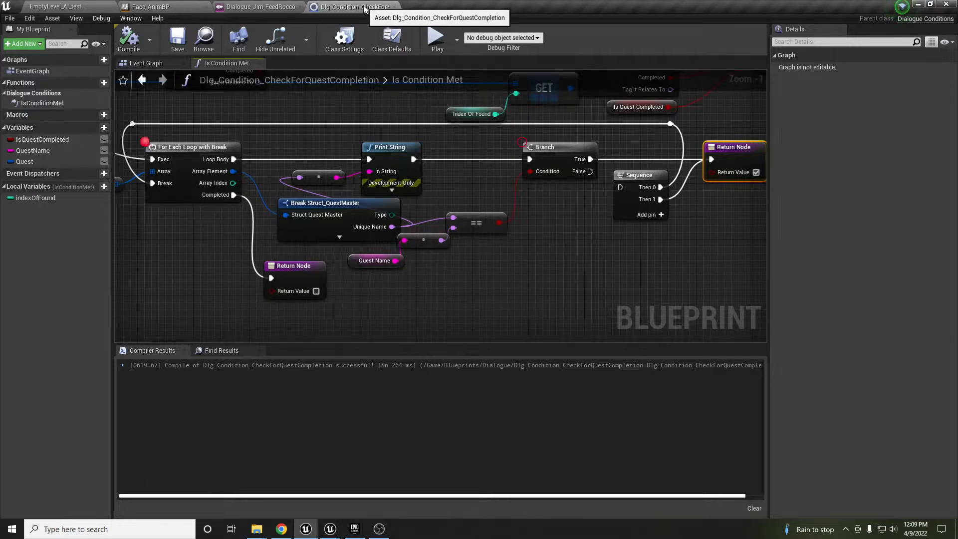
Close the condition blueprint, then play-test walking up to Jim and talking before stopping.
left_click(394, 6)
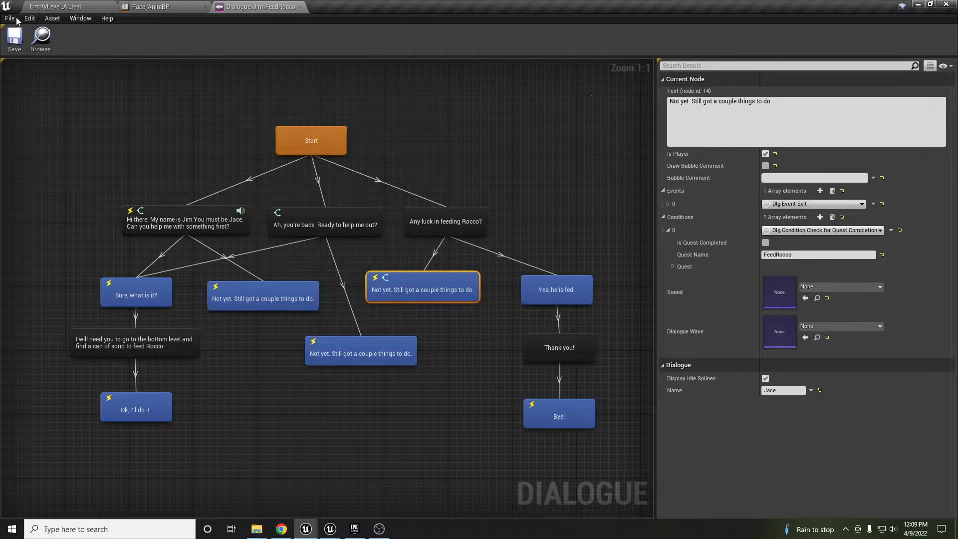
left_click(82, 6)
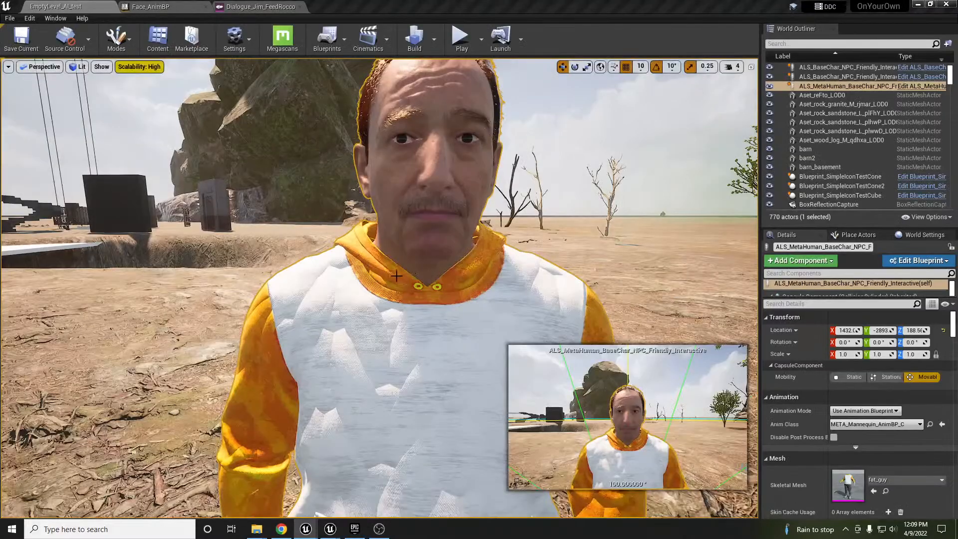
right_click_drag(368, 295, 370, 303)
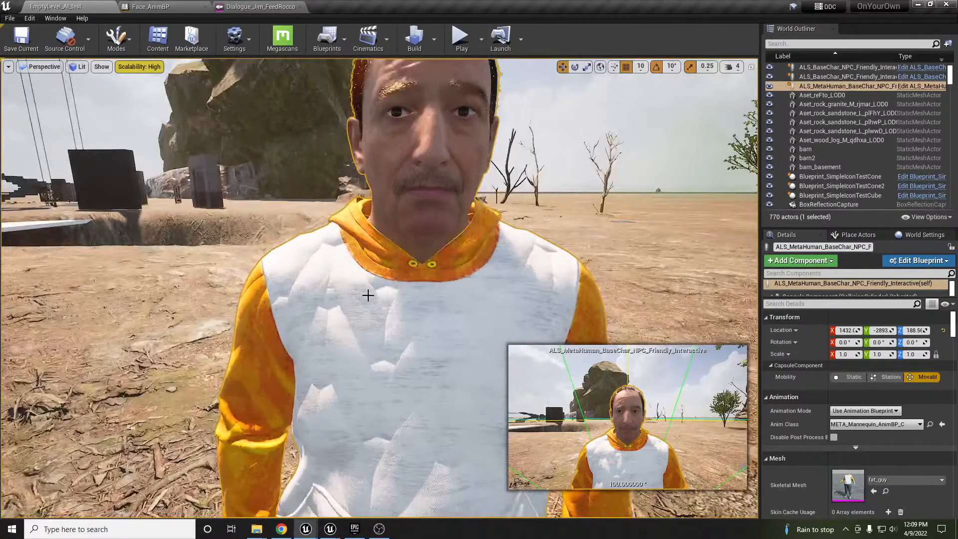
key("alt+p")
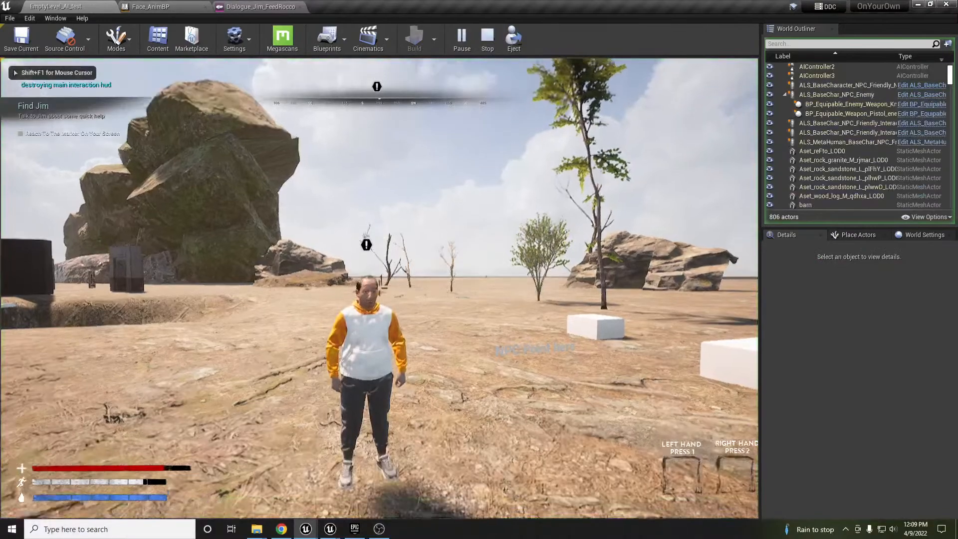
key("w")
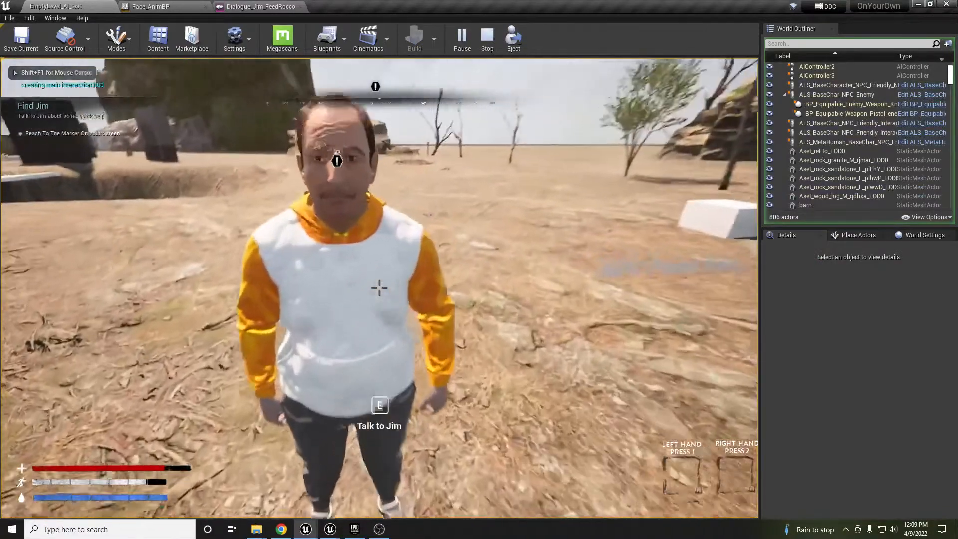
key("e")
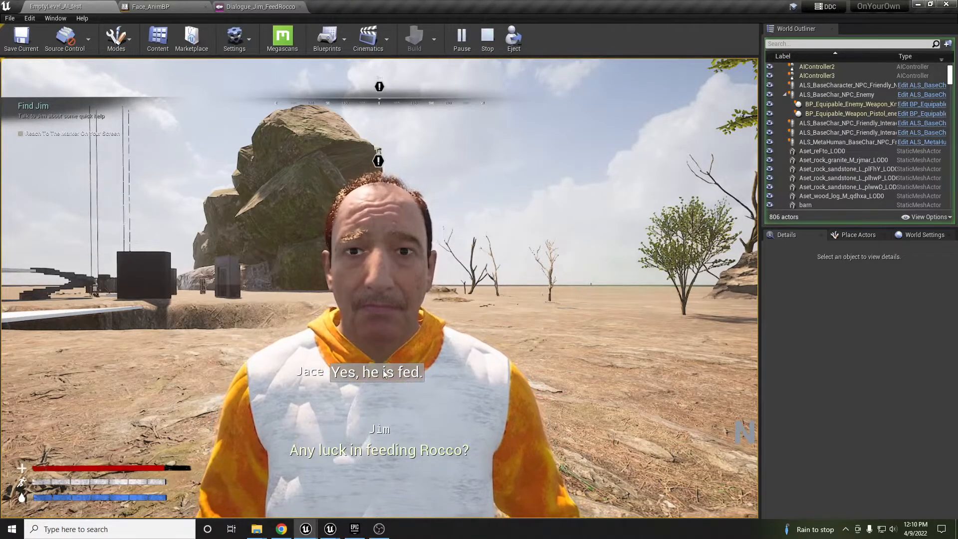
key("Escape")
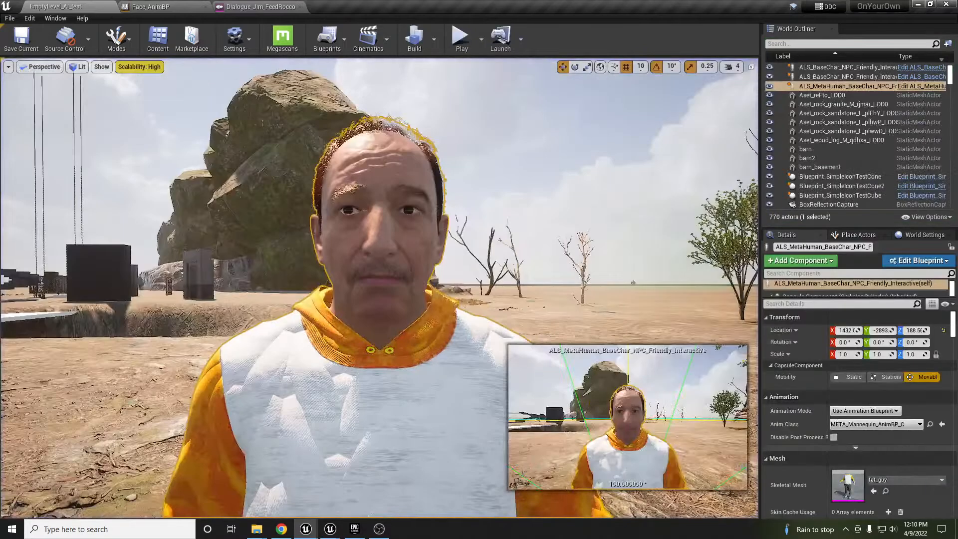
Run a brief play session, talk to Jim, and stop it.
right_click_drag(408, 362, 399, 384)
key("alt+p")
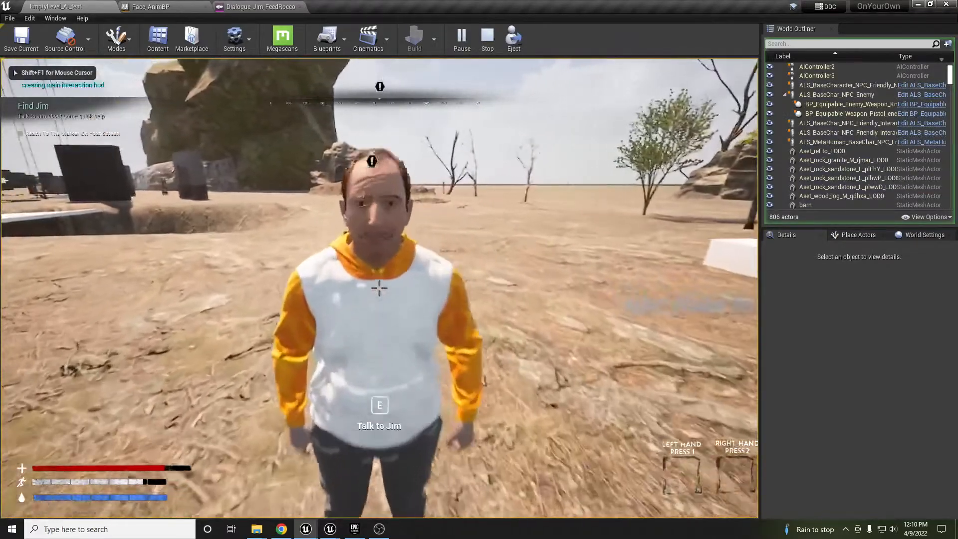
key("e")
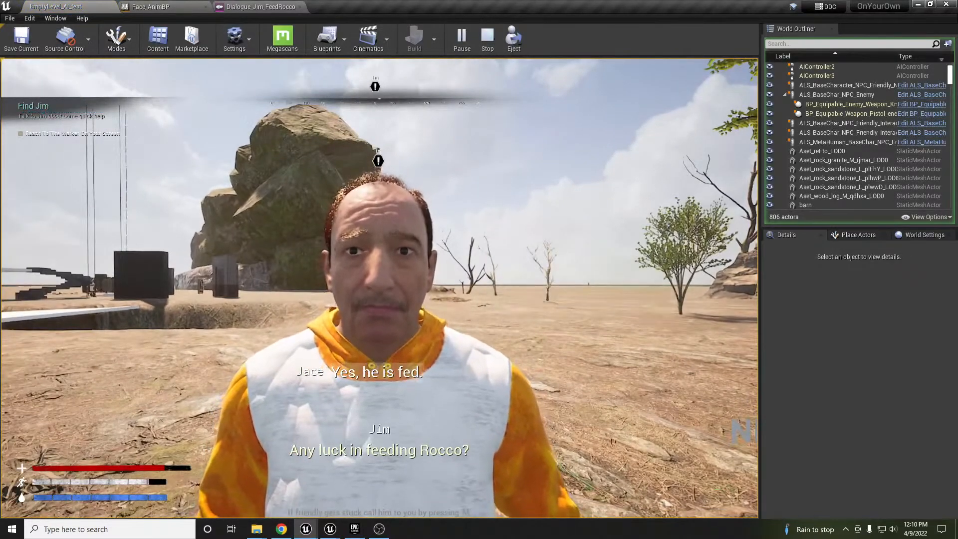
key("Escape")
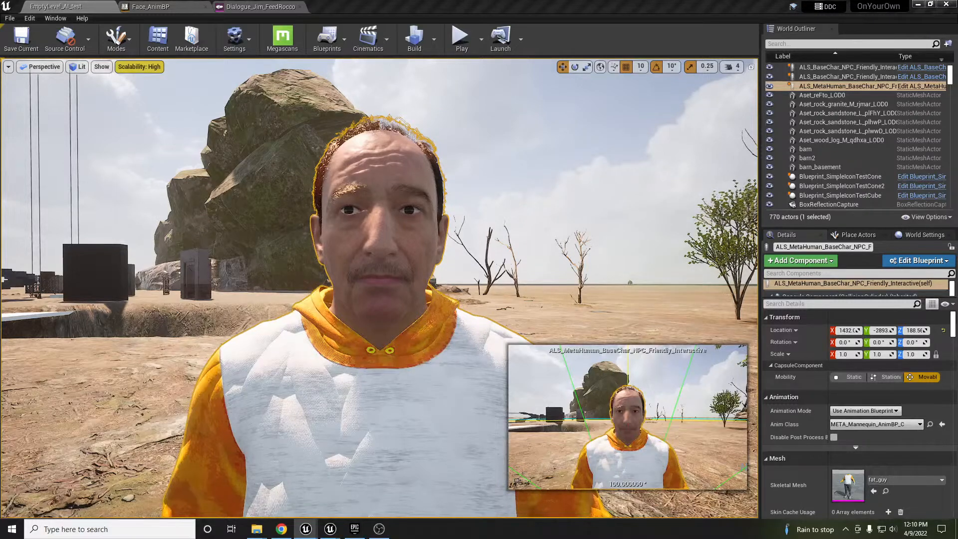
Replay, answer 'Sure, what is it?' and 'Ok, I'll do it.', then reply 'Yes, he is fed.'.
right_click_drag(271, 330, 268, 345)
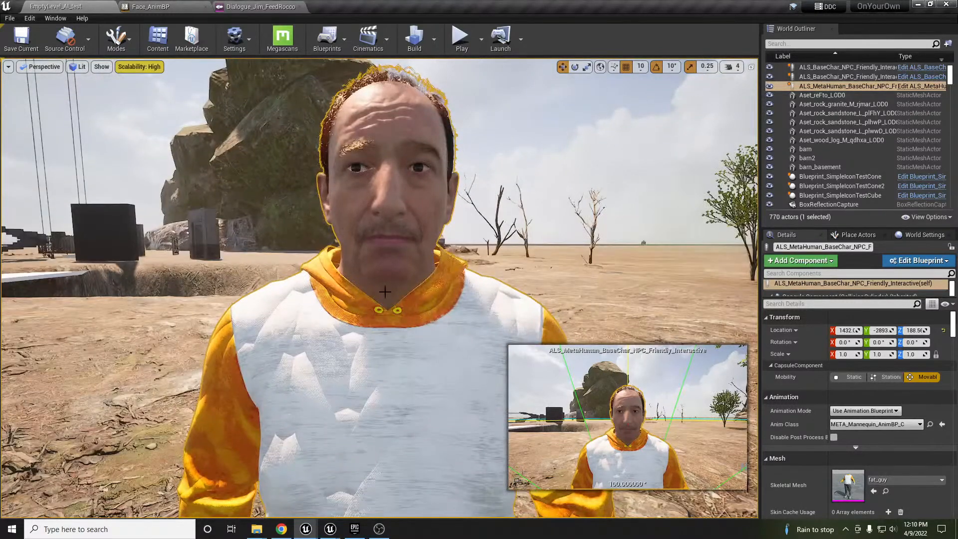
key("alt+p")
key("w")
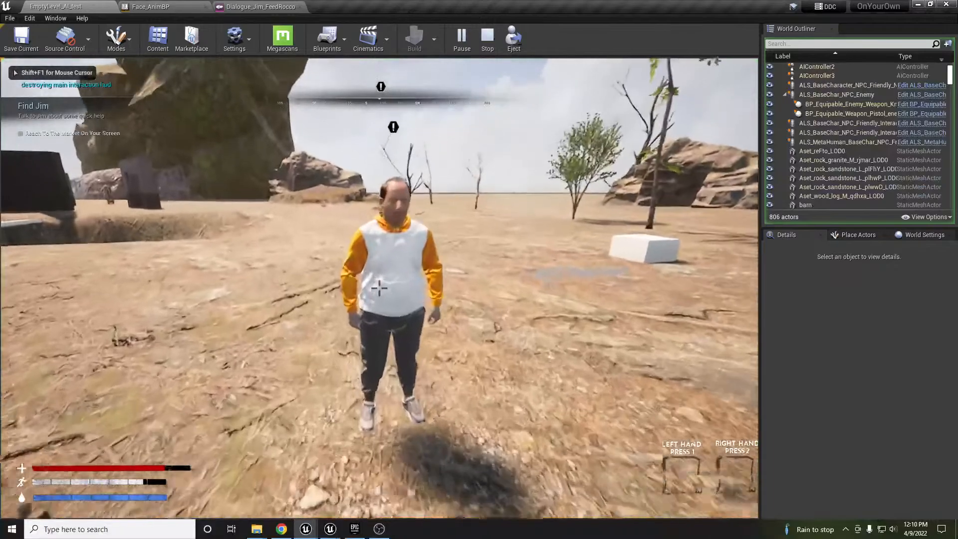
key("e")
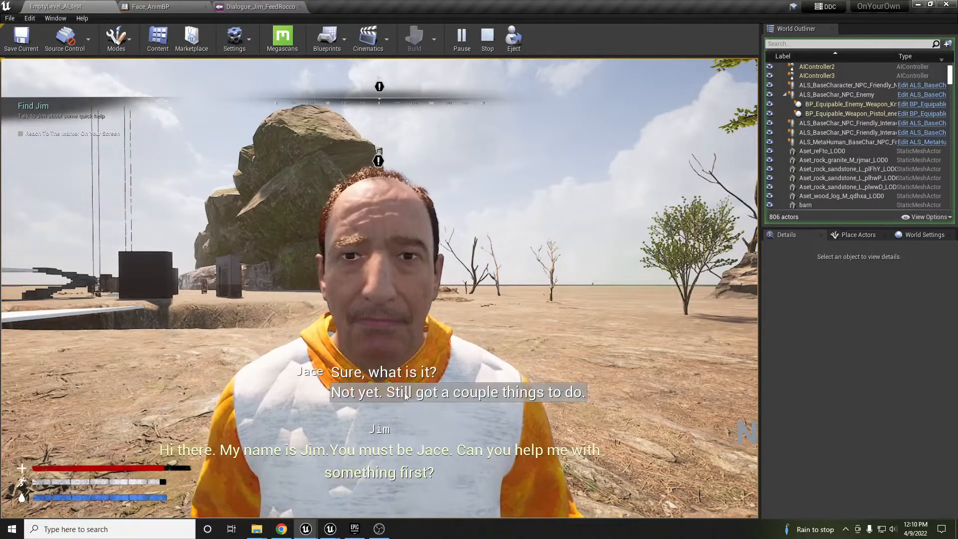
left_click(391, 373)
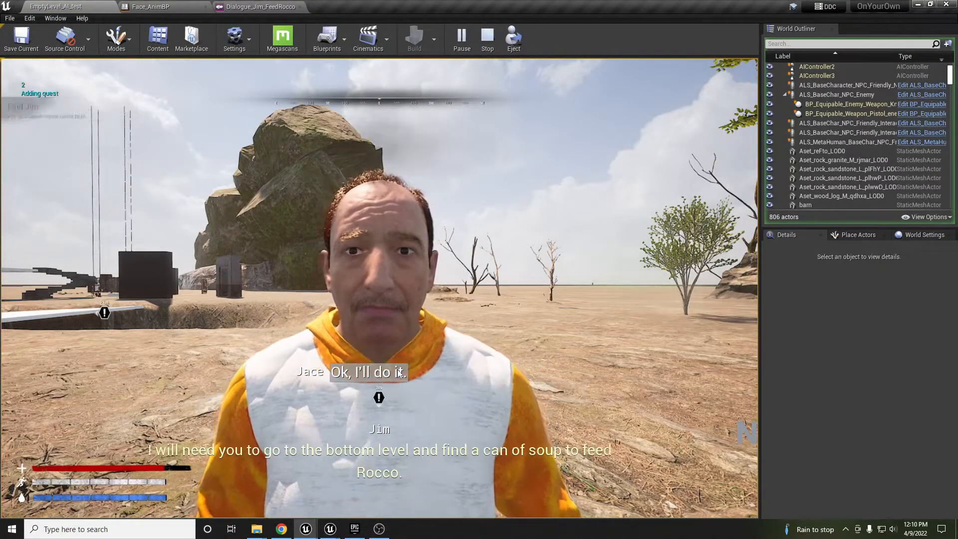
left_click(385, 376)
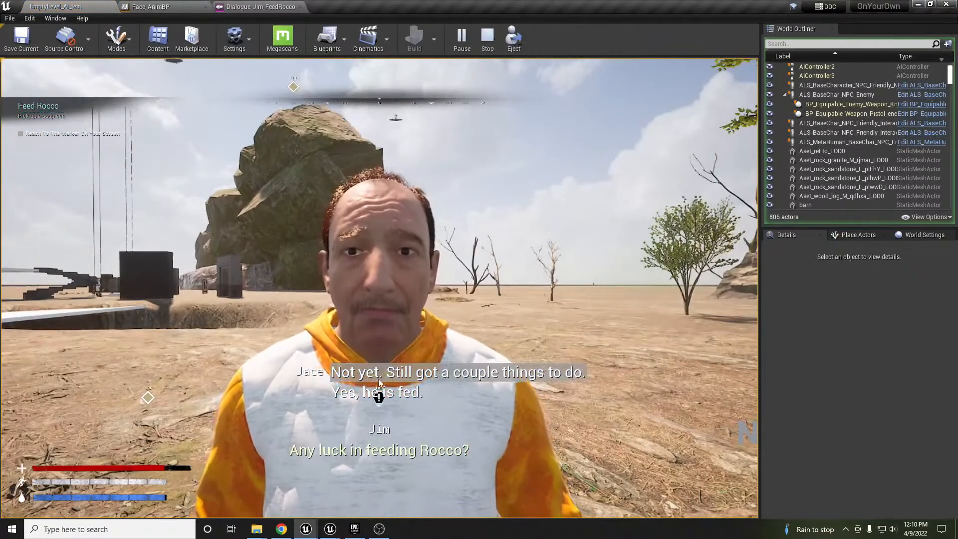
left_click(377, 393)
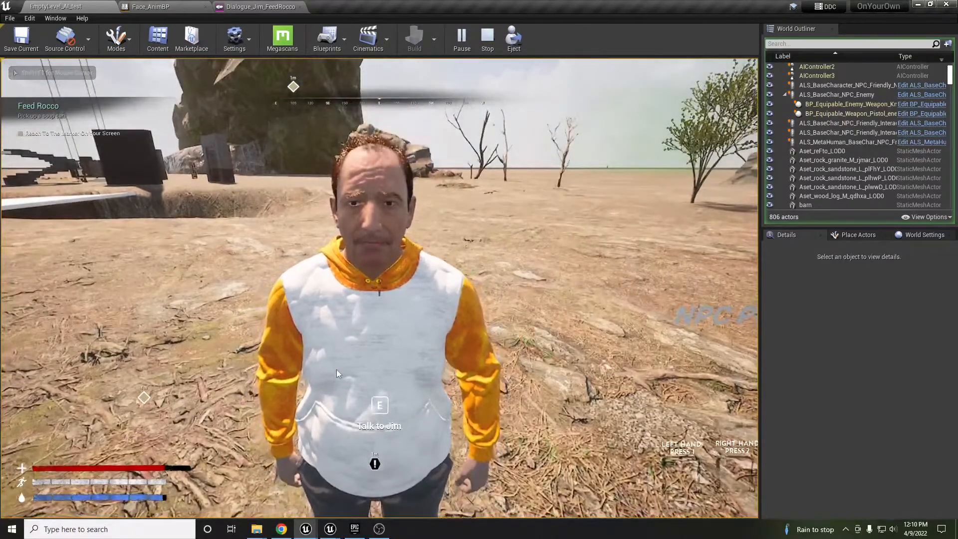
key("Pause")
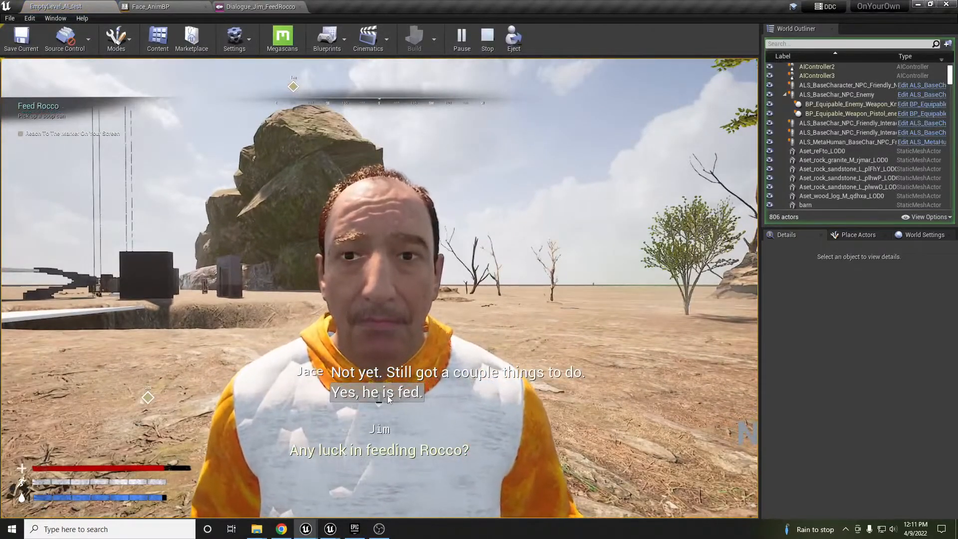
key("Escape")
Compare the 'Not yet' and 'Yes, he is fed.' reply nodes in Jim's FeedRocco dialogue graph.
left_click(266, 6)
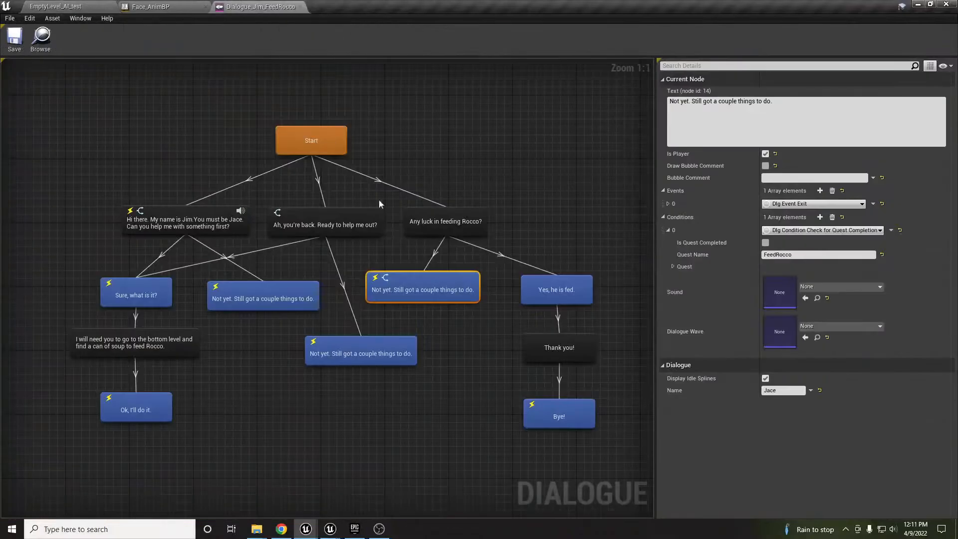
double_click(400, 290)
left_click(438, 279)
left_click(560, 282)
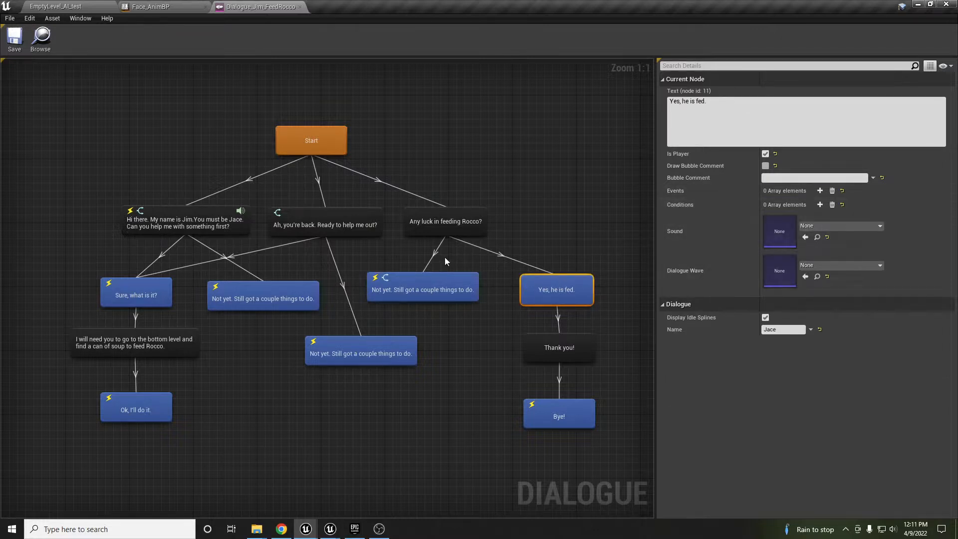
left_click(423, 287)
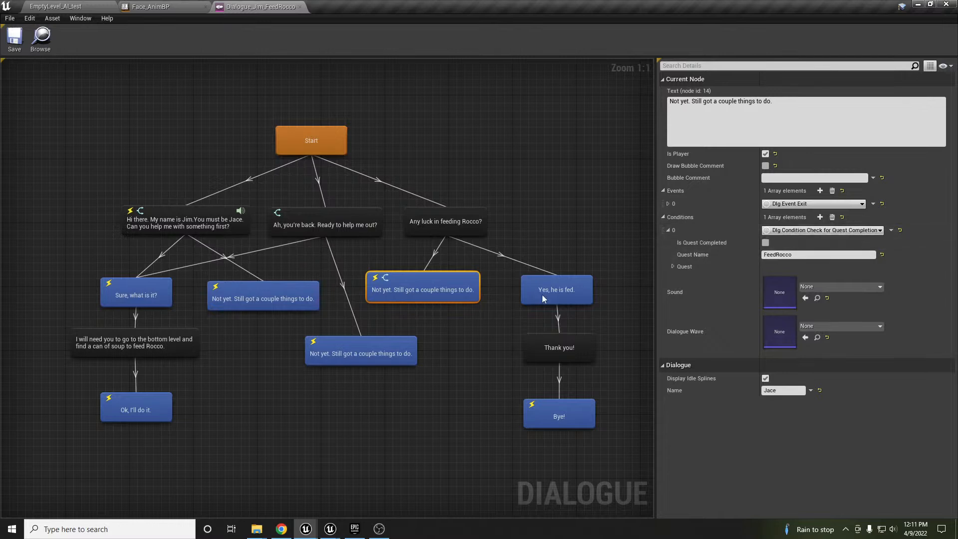
Give 'Yes, he is fed.' a Dlg_Condition_CheckForQuestCompletion condition for quest FeedRocco and save.
left_click(547, 284)
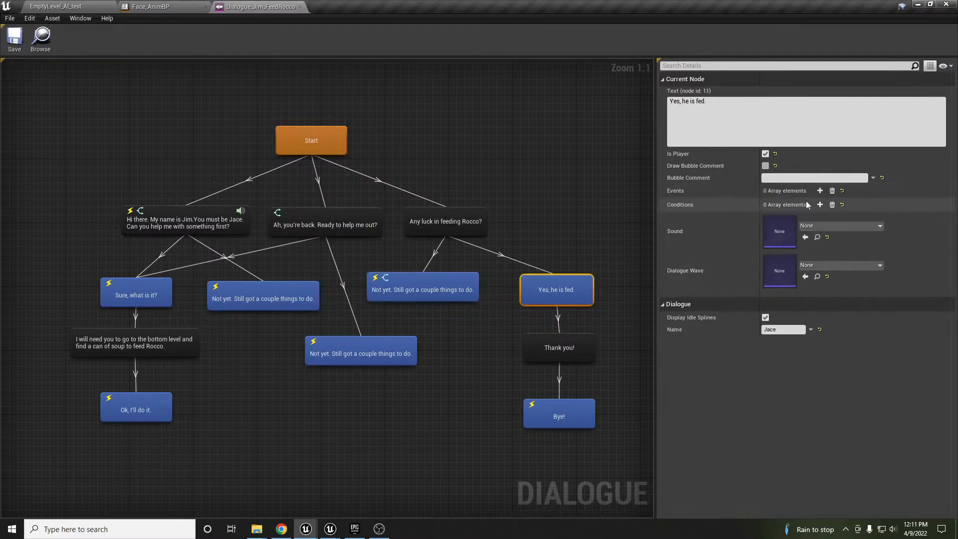
left_click(818, 204)
left_click(823, 218)
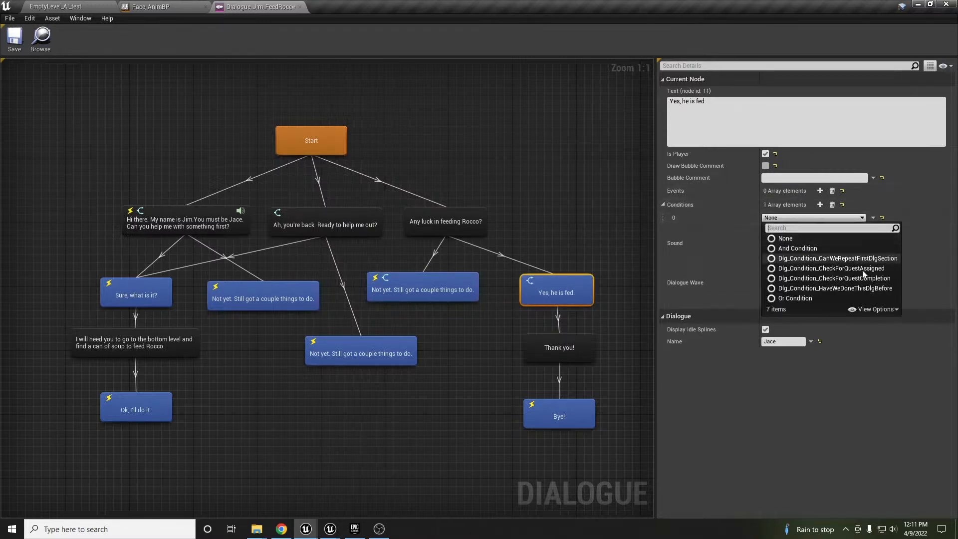
left_click(836, 279)
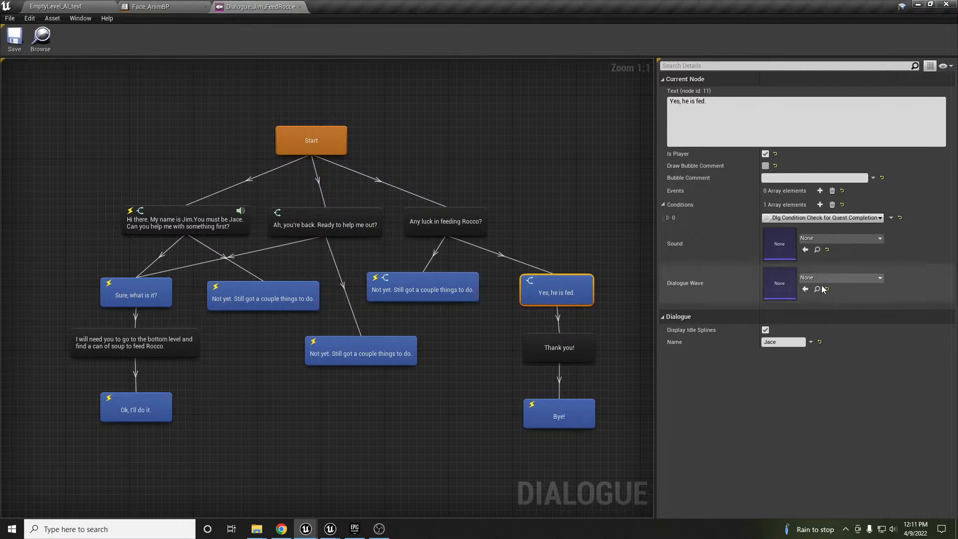
left_click(667, 218)
left_click(441, 292)
left_click(808, 255)
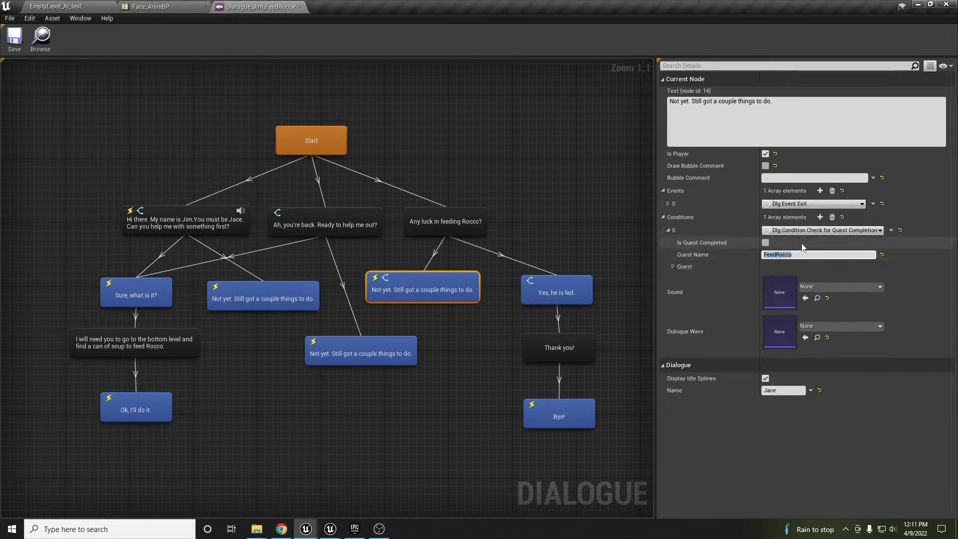
left_click(559, 287)
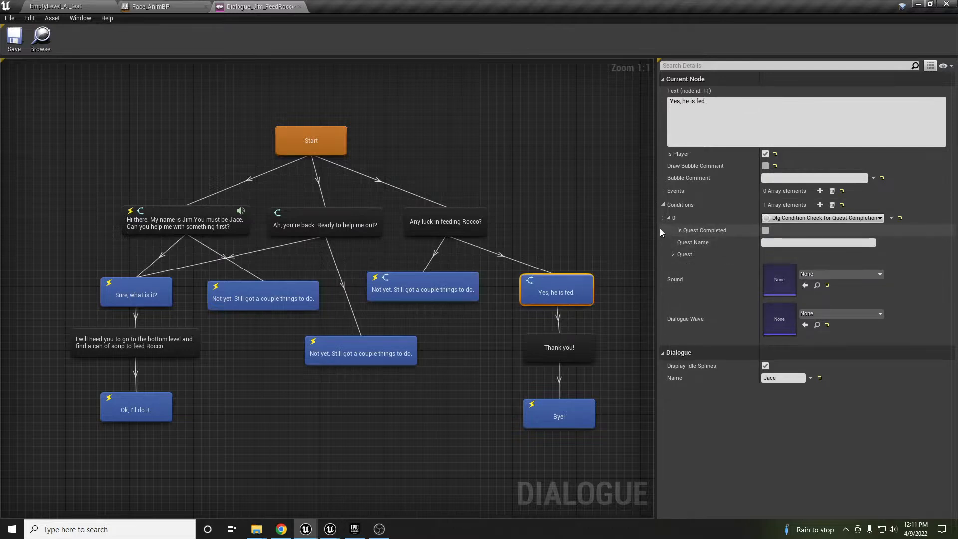
left_click(445, 280)
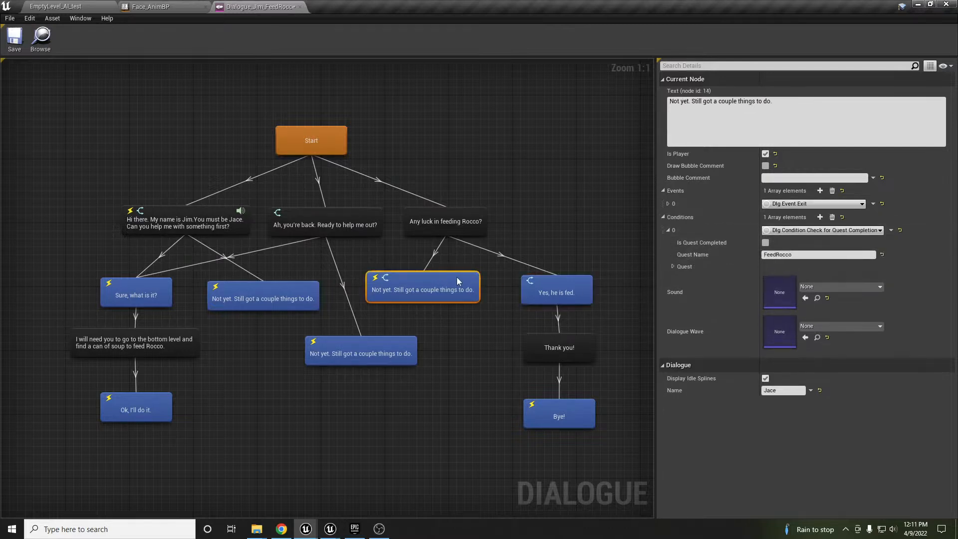
left_click(553, 284)
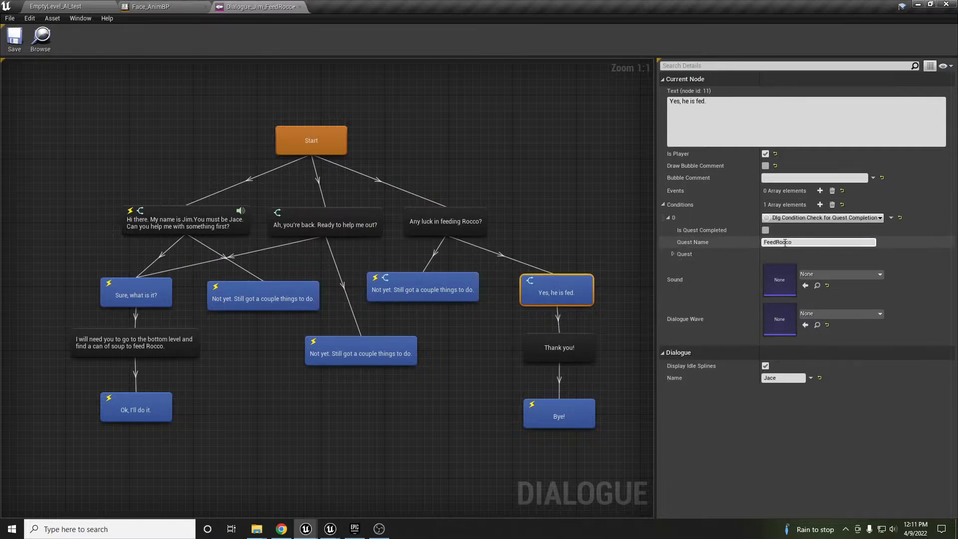
left_click(13, 49)
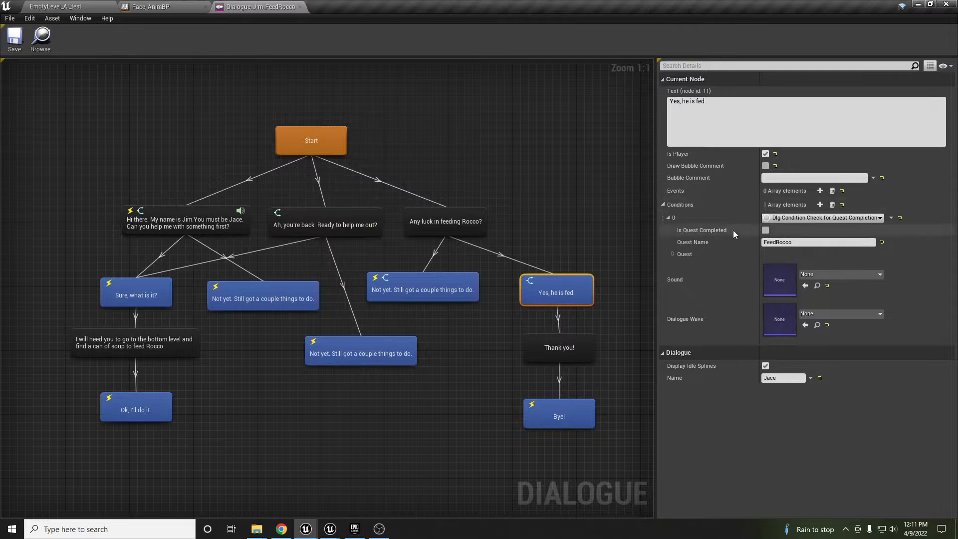
Edit the FeedRocco quest name to match the 'Not yet' reply, then return to the level.
left_click(802, 242)
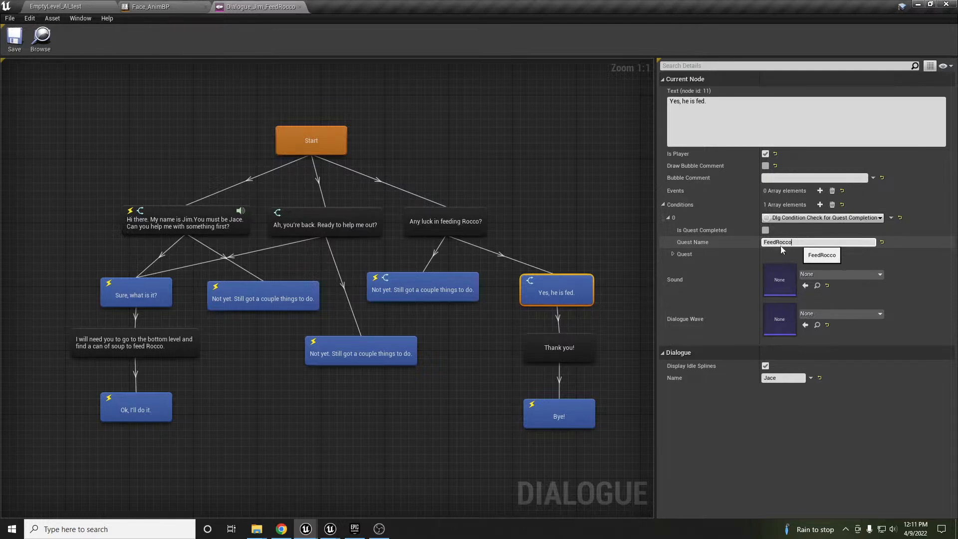
left_click(420, 281)
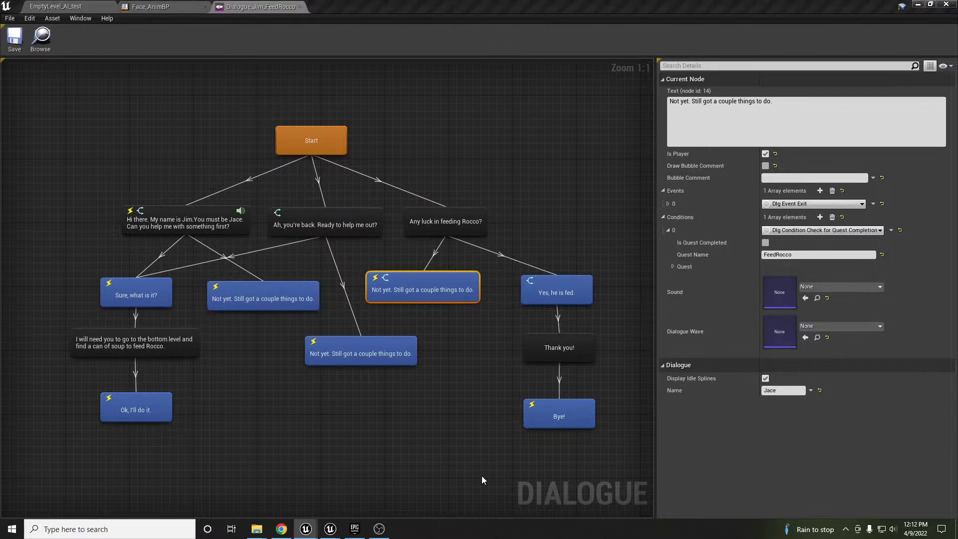
left_click(57, 6)
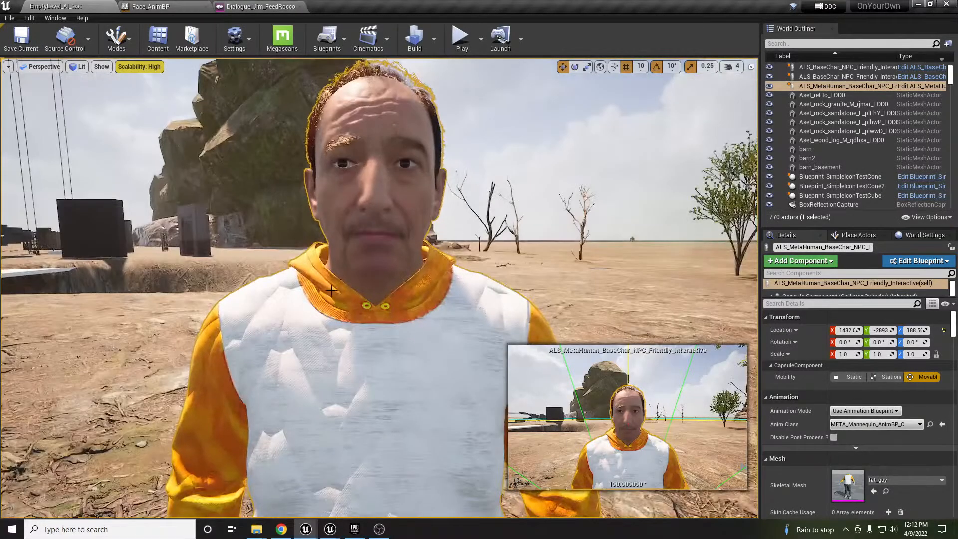
Play-test talking to Jim, answer 'Sure, what is it?', accept the Feed Rocco quest, then stop.
key("alt+p")
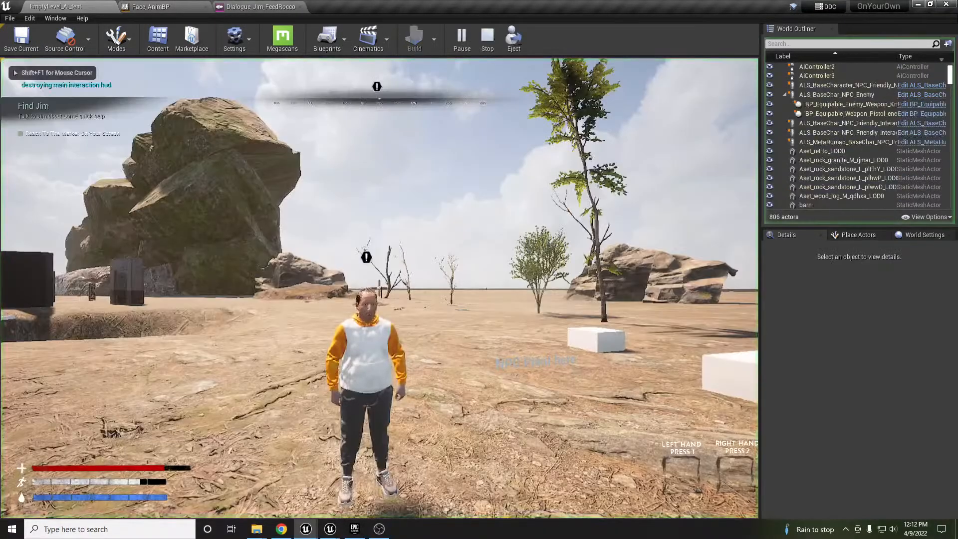
key("w")
key("e")
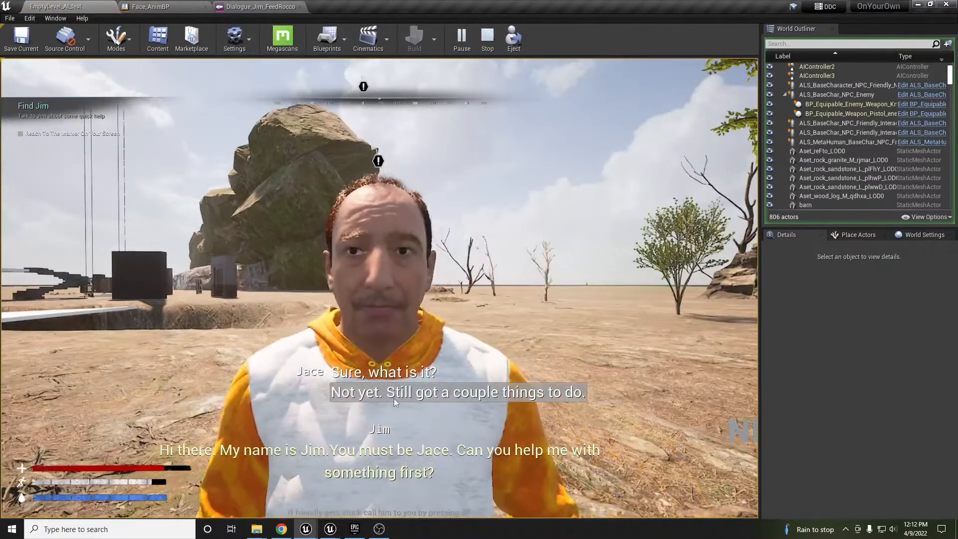
left_click(385, 373)
left_click(385, 373)
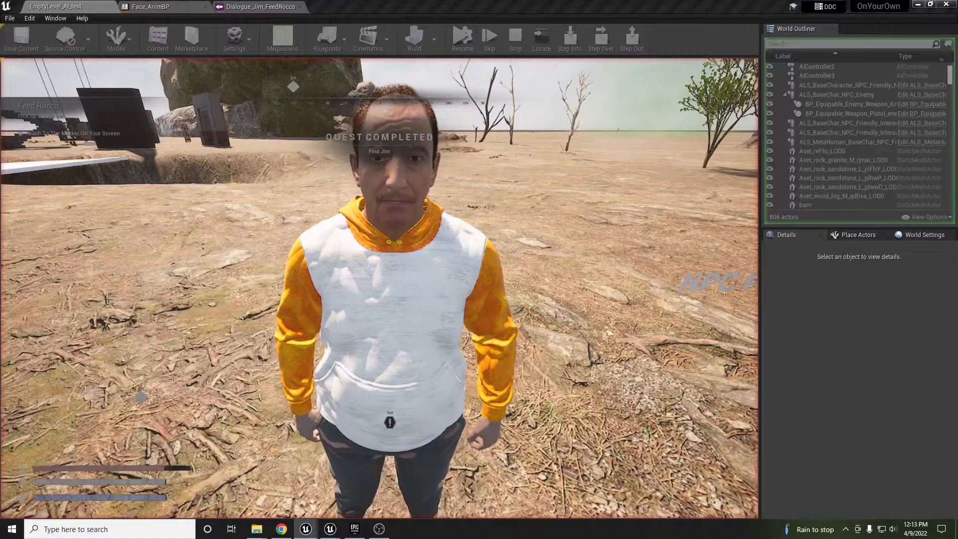
key("Escape")
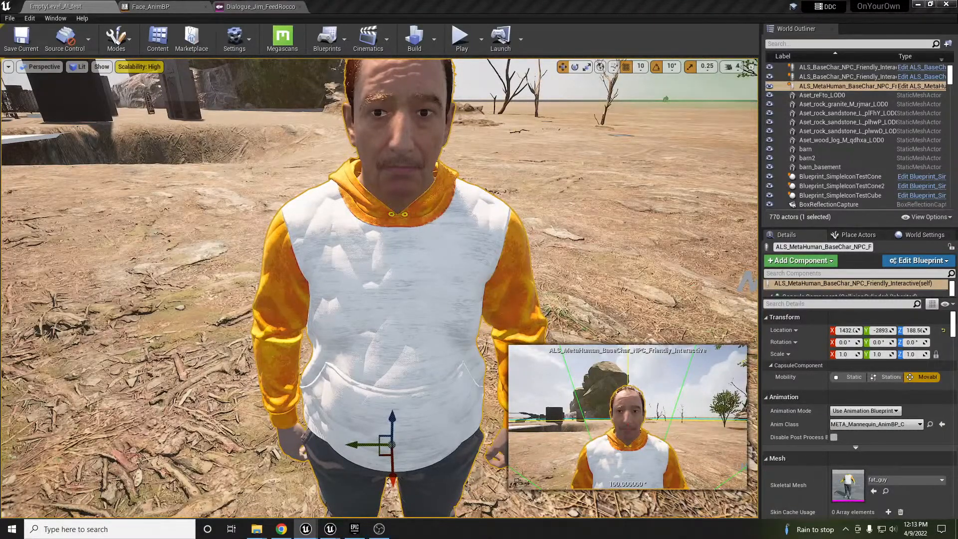
Replay, accept the quest again, talk to Jim to reach his Rocco question, then view Dialogue_Jim_FeedRocco.
mouse_move(438, 279)
right_mouse_down()
mouse_move(418, 302)
mouse_move(435, 276)
right_mouse_up()
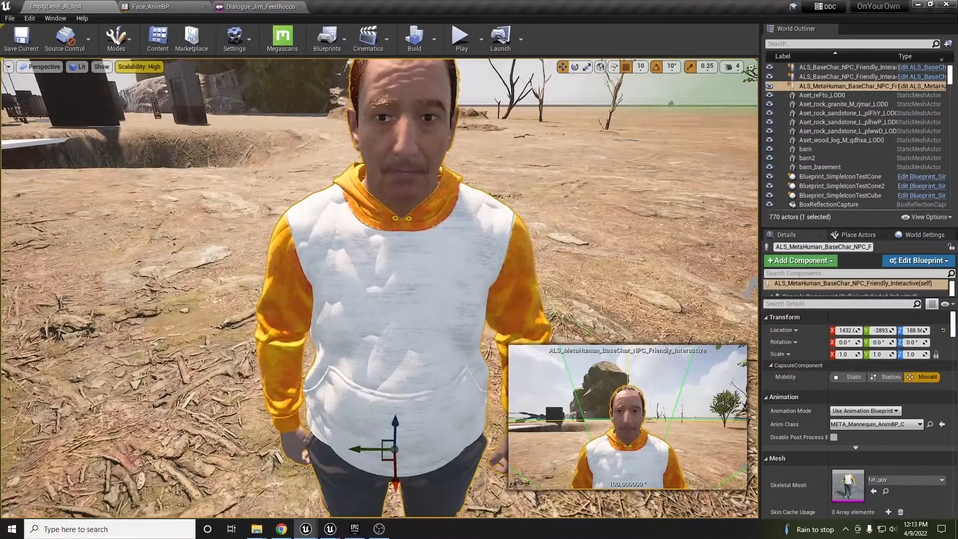
mouse_move(453, 321)
right_mouse_down()
mouse_move(444, 314)
mouse_move(453, 321)
right_mouse_up()
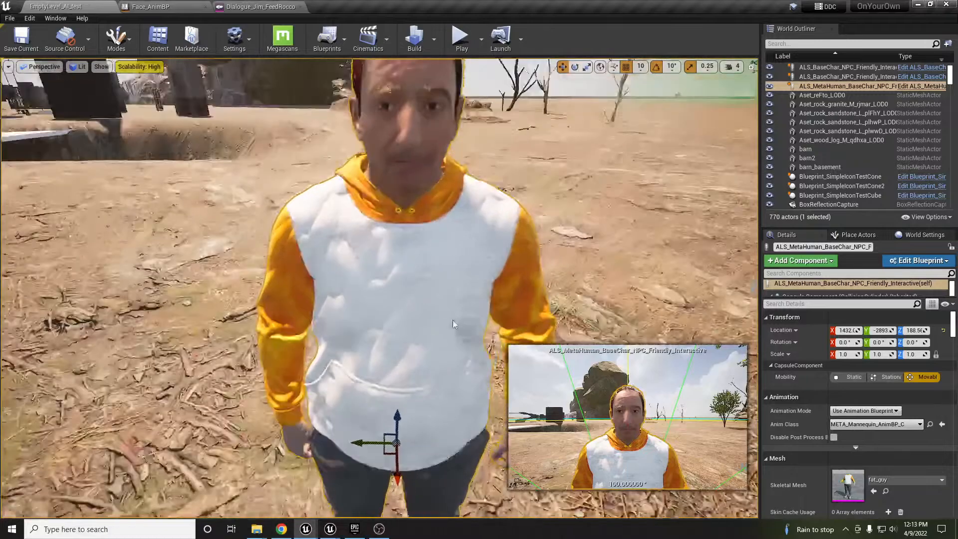
key("alt+p")
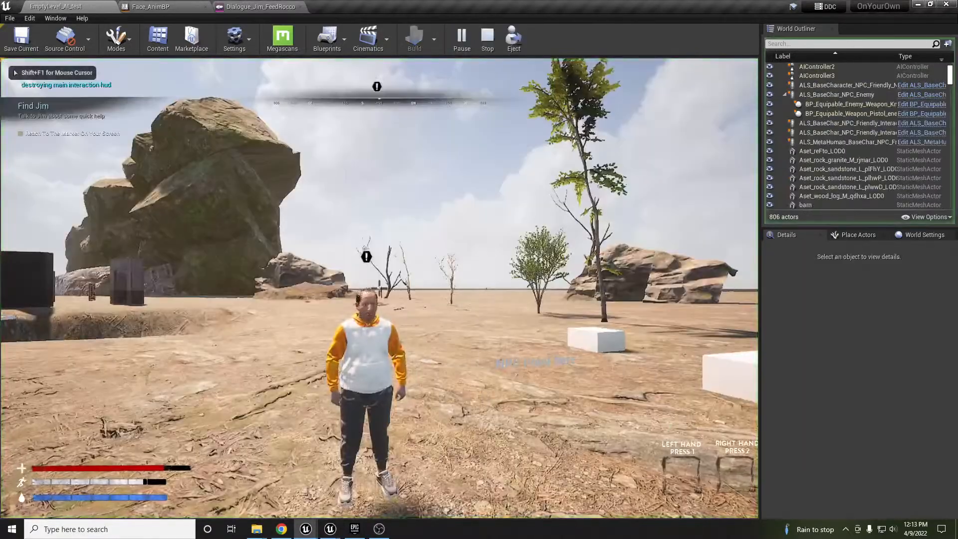
key("w")
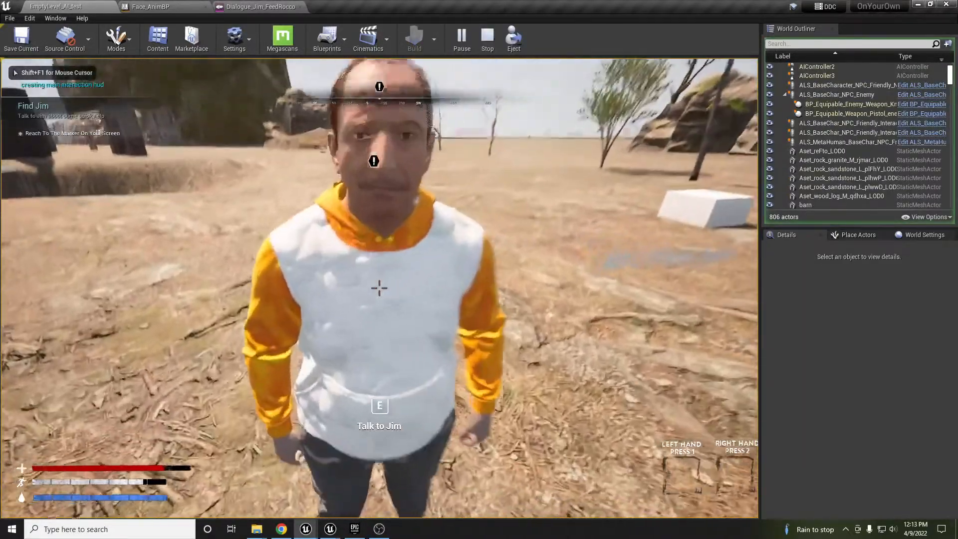
key("e")
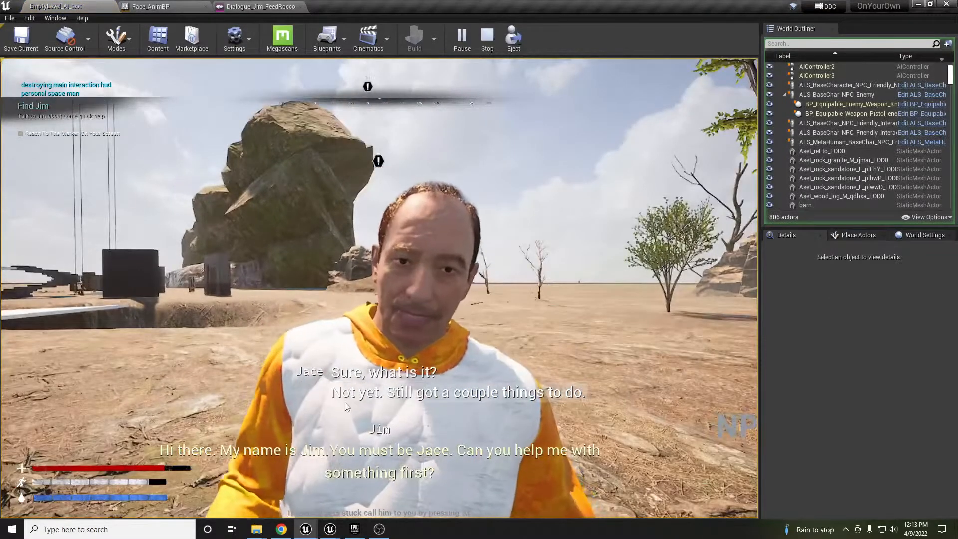
left_click(381, 373)
left_click(381, 373)
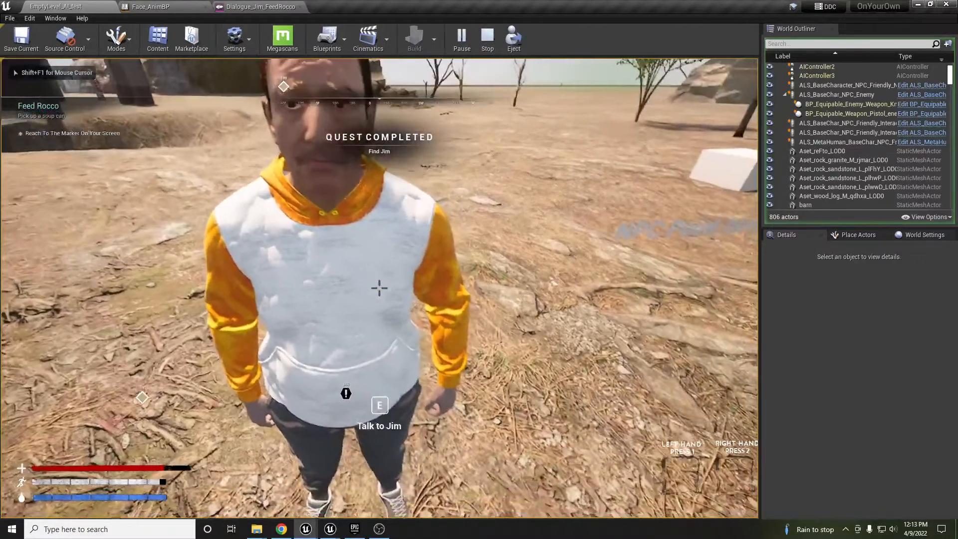
key("e")
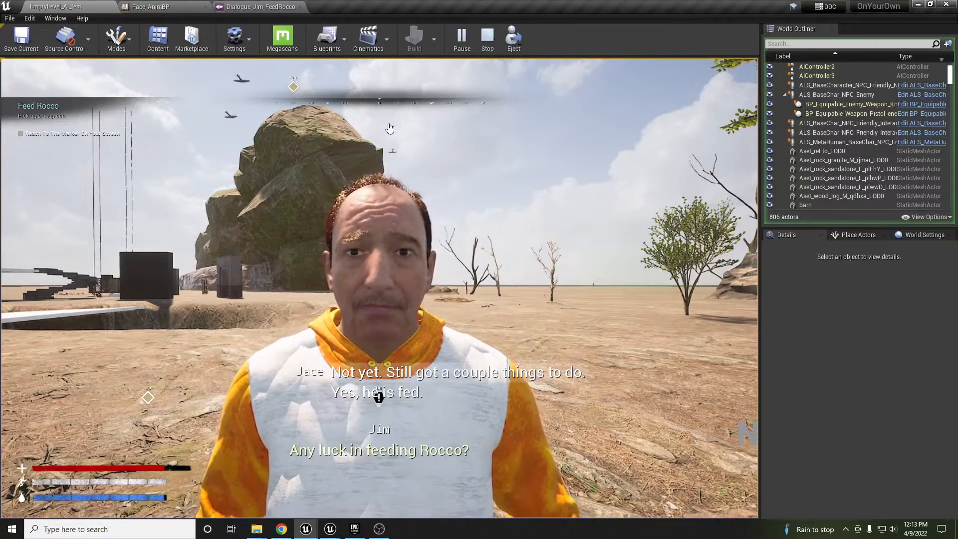
left_click(244, 5)
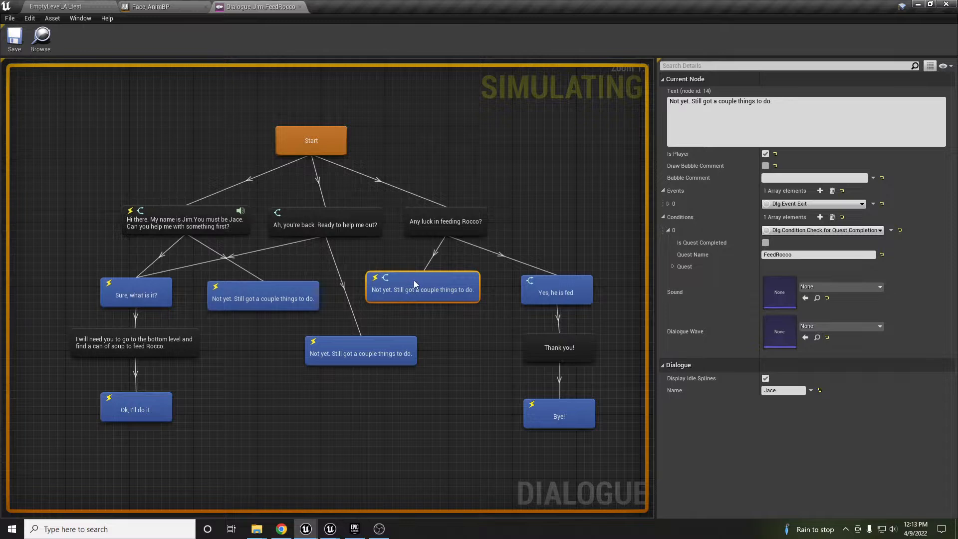
Check the 'Yes, he is fed.' node, stop the play test, save all, and reopen the Jim dialogue graph.
left_click(555, 288)
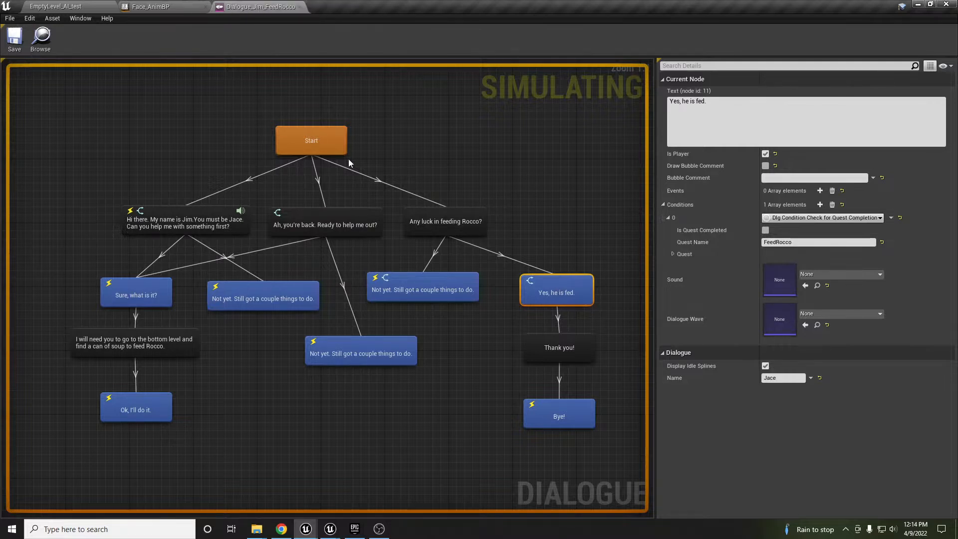
key("Escape")
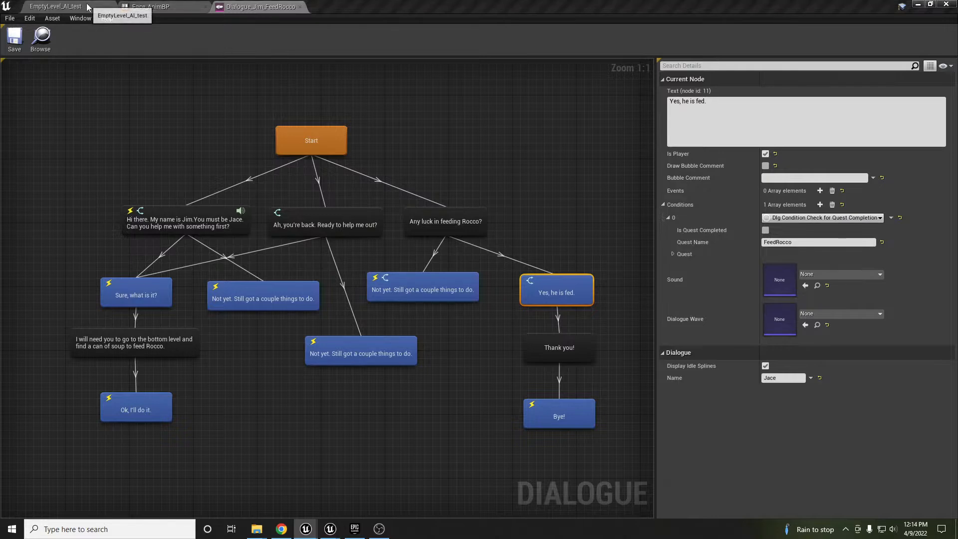
left_click(102, 7)
right_click_drag(475, 252, 476, 280)
key("ctrl+s")
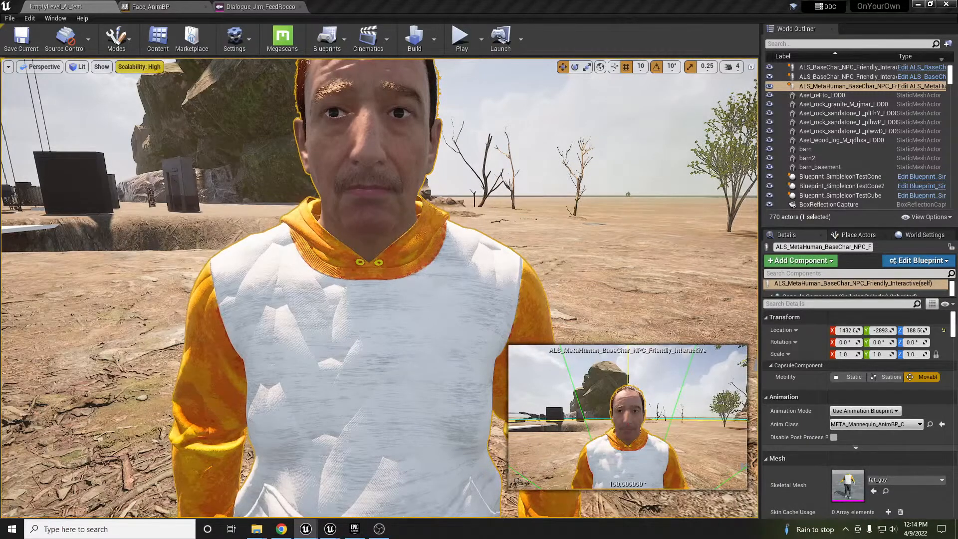
left_click(260, 6)
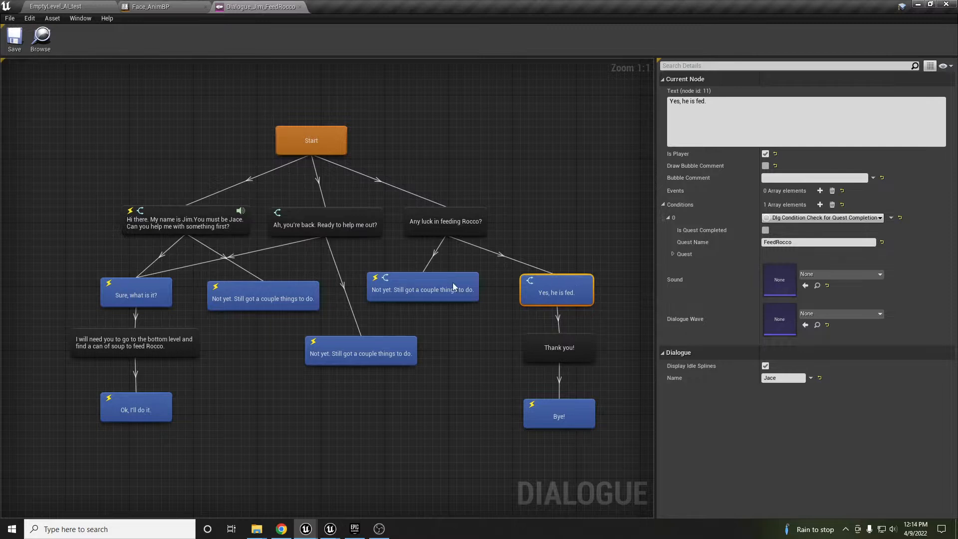
Rearrange the graph so the Not yet reply sits right of 'Yes, he is fed.'.
right_click_drag(547, 233, 441, 223)
left_click_drag(341, 264, 596, 269)
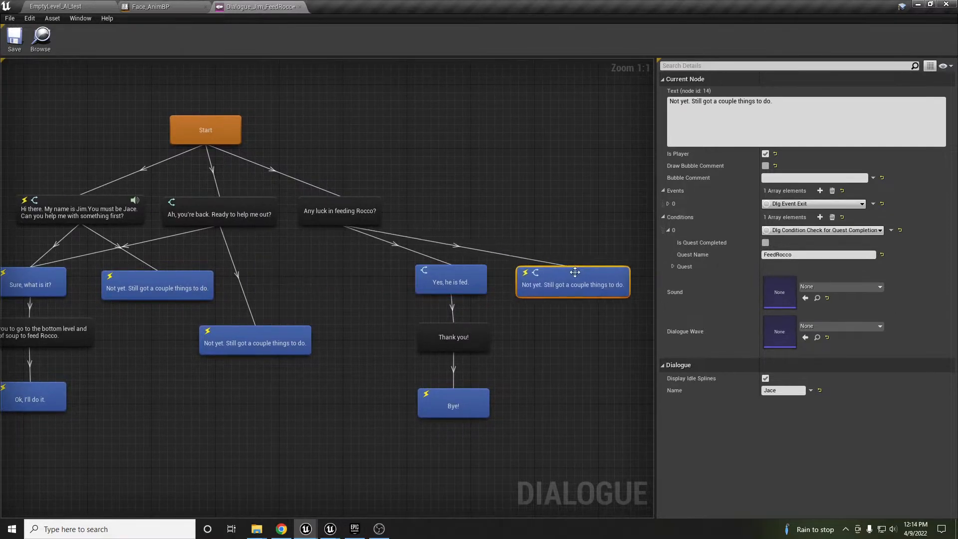
left_click_drag(437, 355, 480, 408)
left_click_drag(462, 278, 389, 275)
left_click_drag(518, 284, 467, 280)
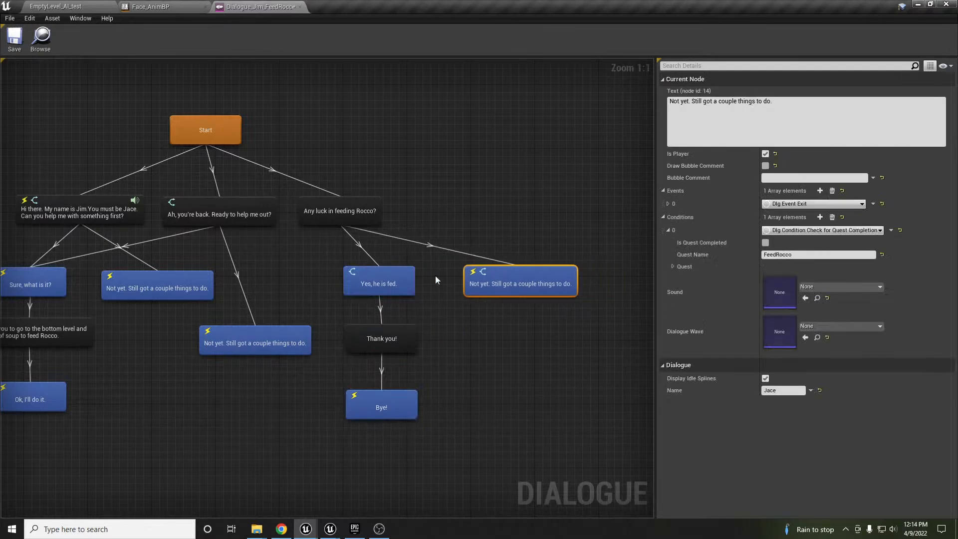
left_click(397, 273)
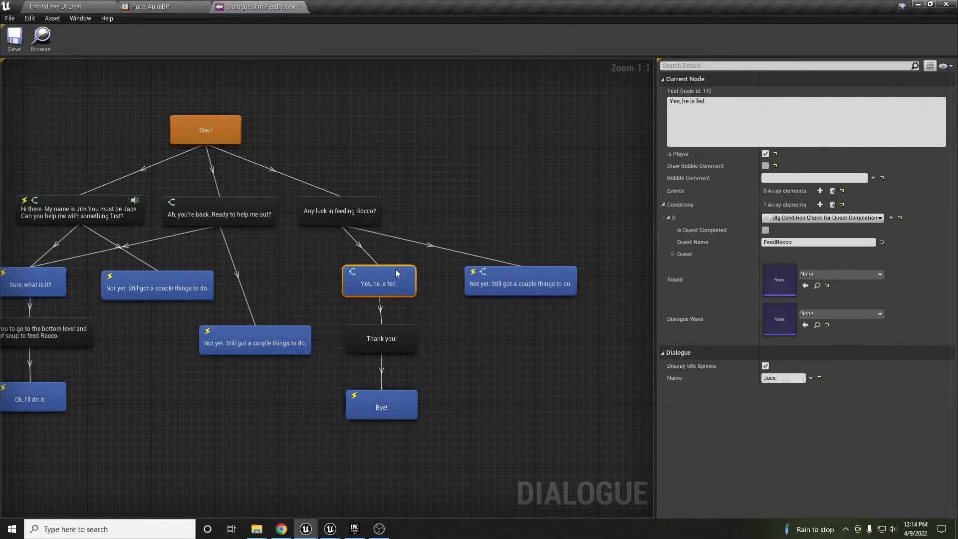
Remove all conditions from the Not yet reply and save the dialogue asset.
left_click(528, 278)
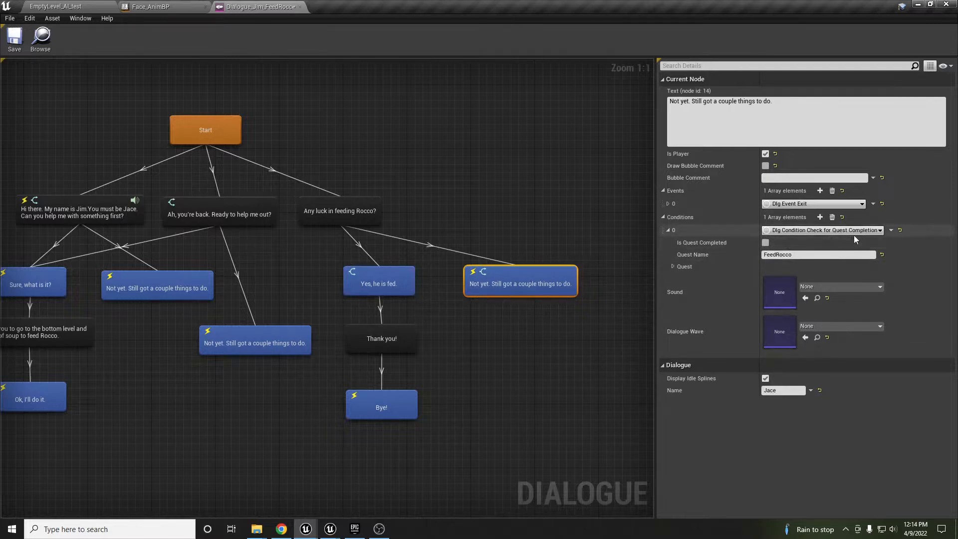
left_click(831, 218)
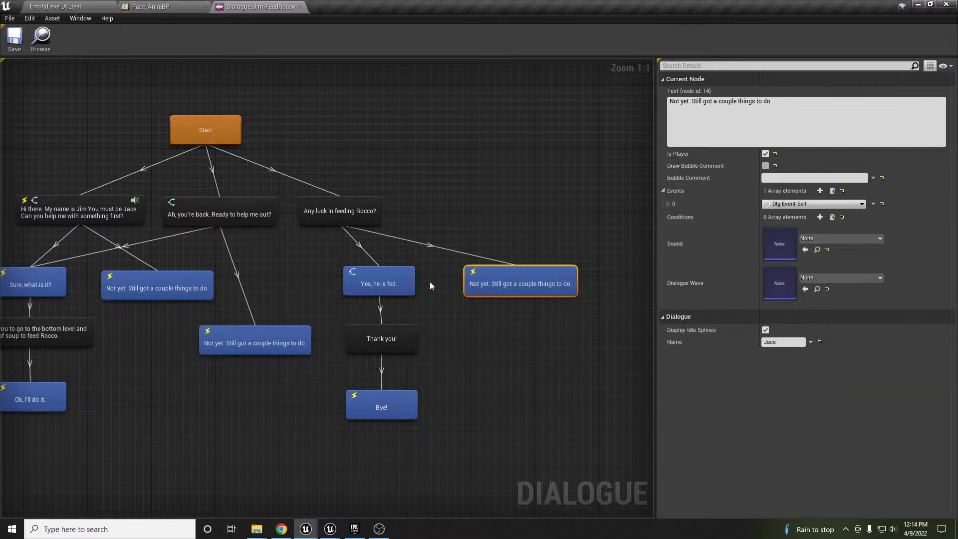
left_click(378, 273)
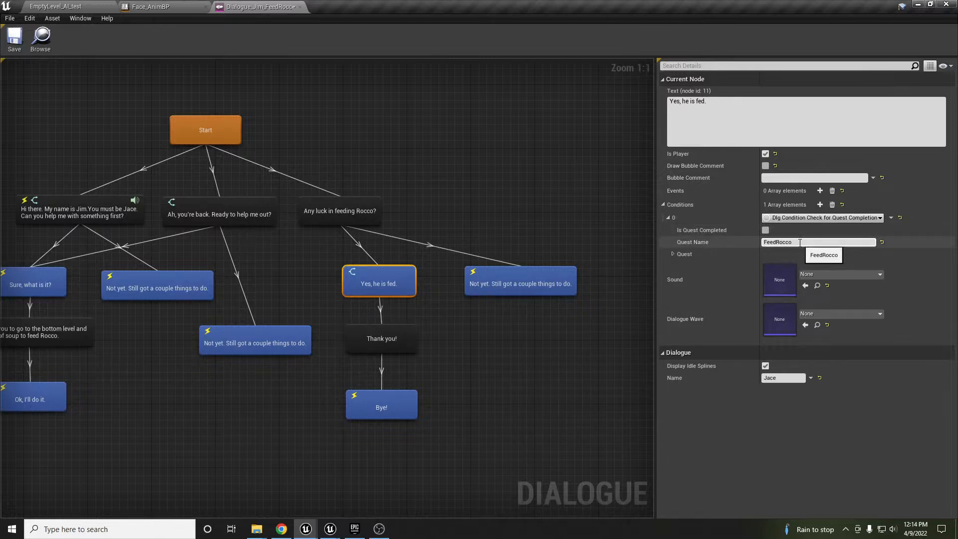
left_click(14, 40)
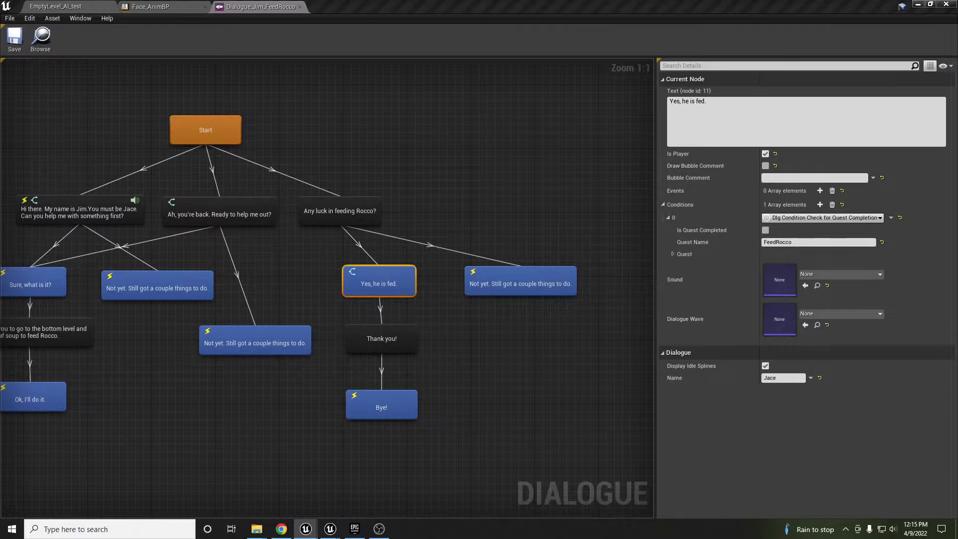
left_click(89, 7)
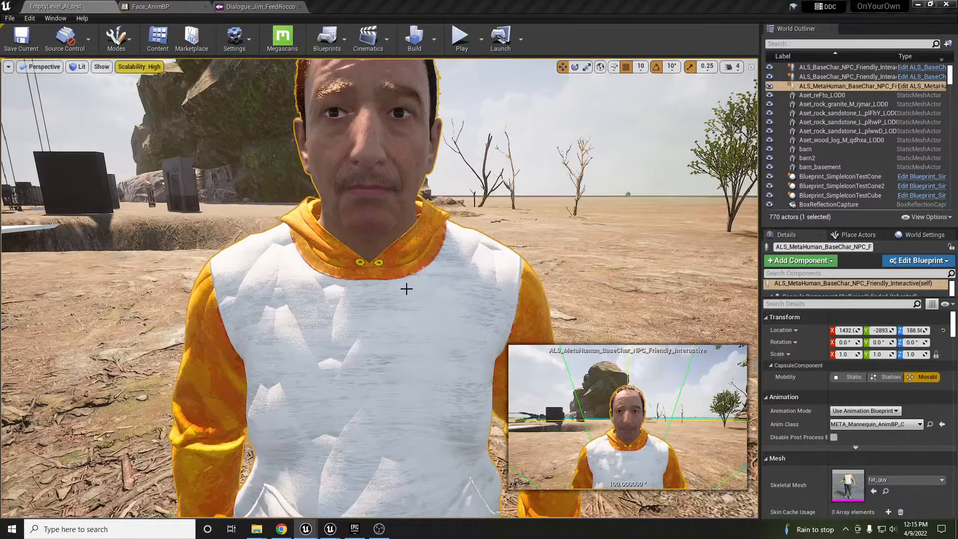
right_click_drag(404, 292, 395, 297)
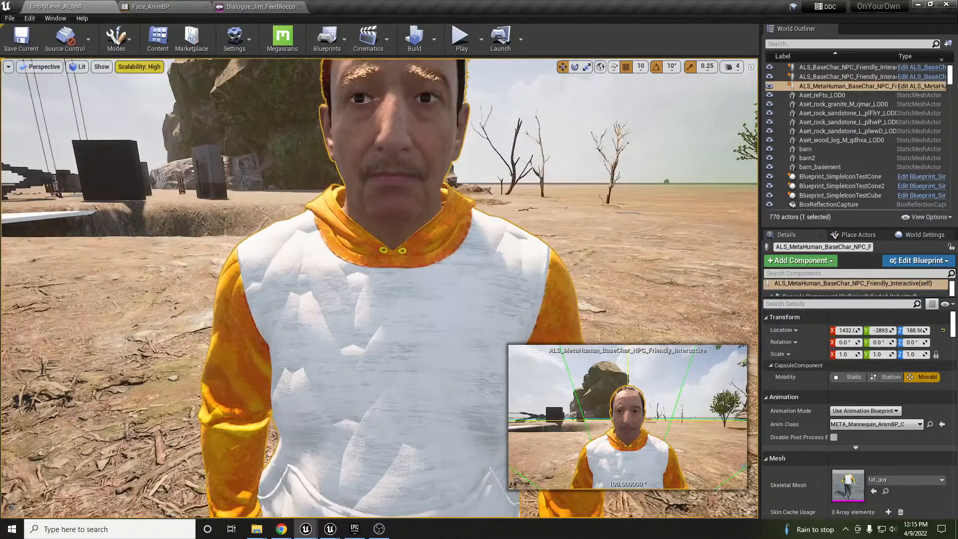
key("alt+p")
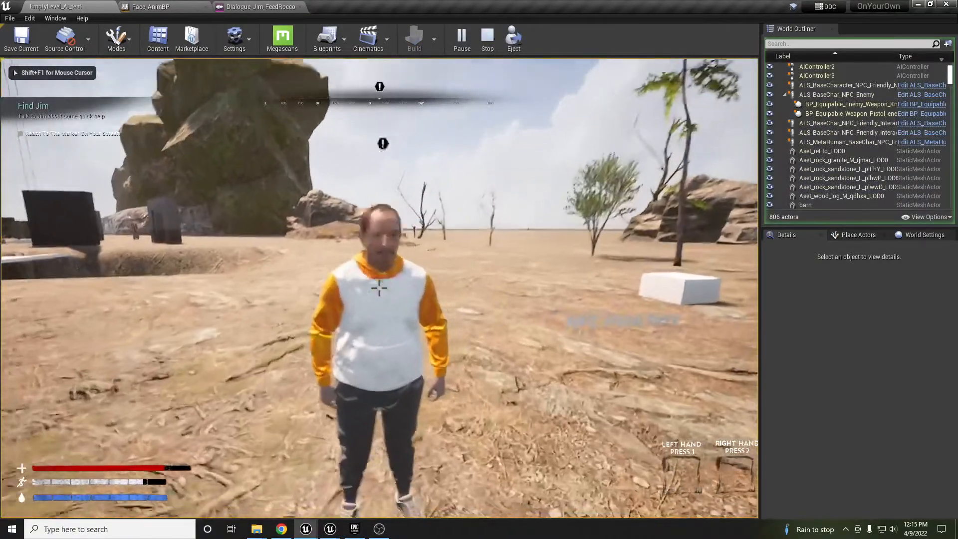
key("w")
key("e")
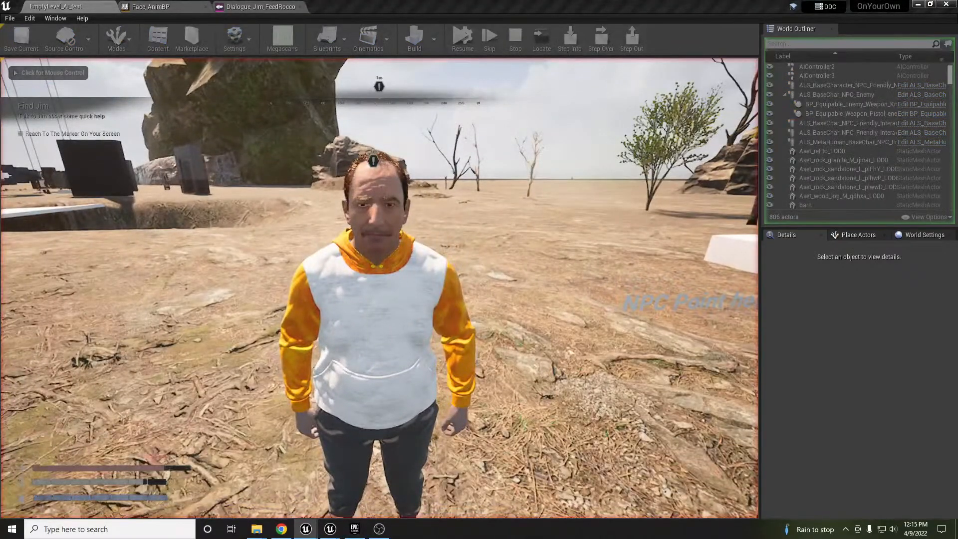
key("F5")
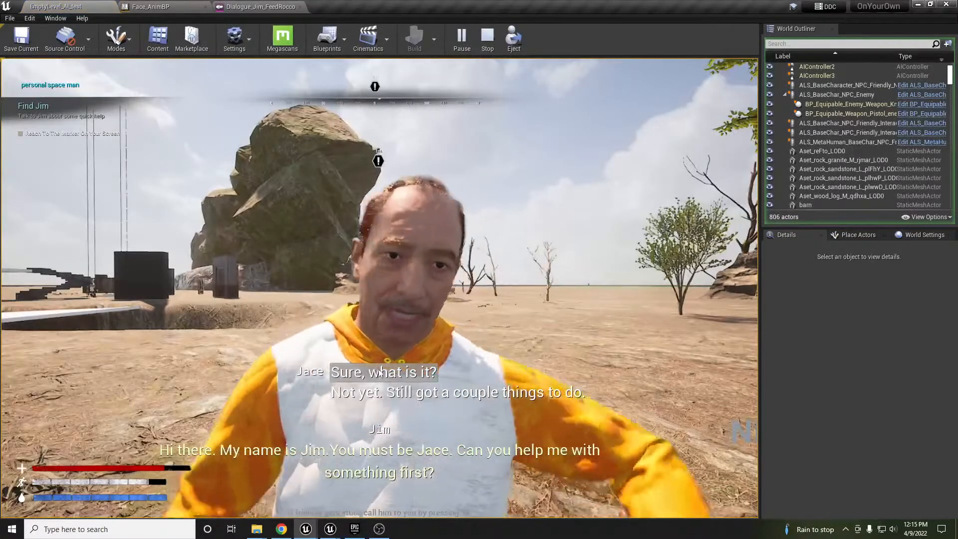
left_click(379, 373)
left_click(384, 373)
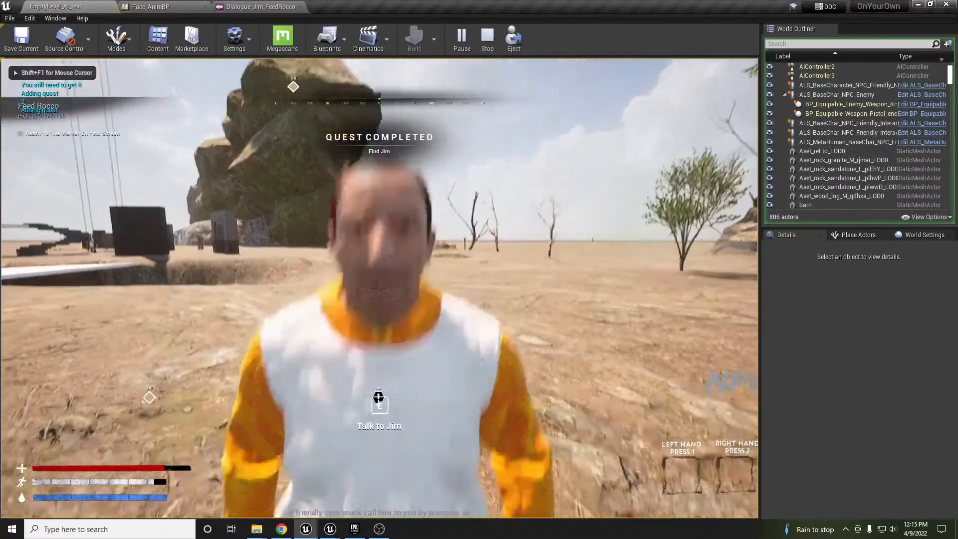
key("e")
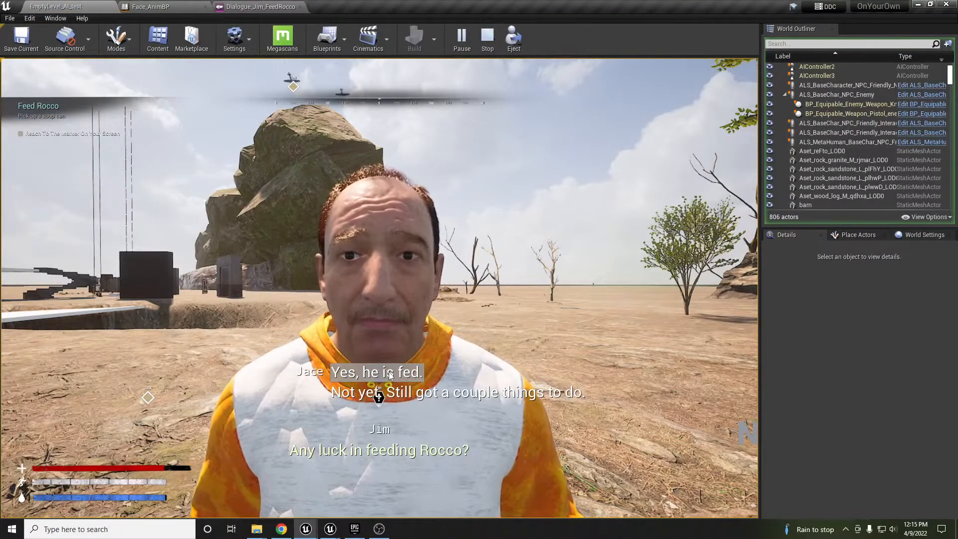
key("Escape")
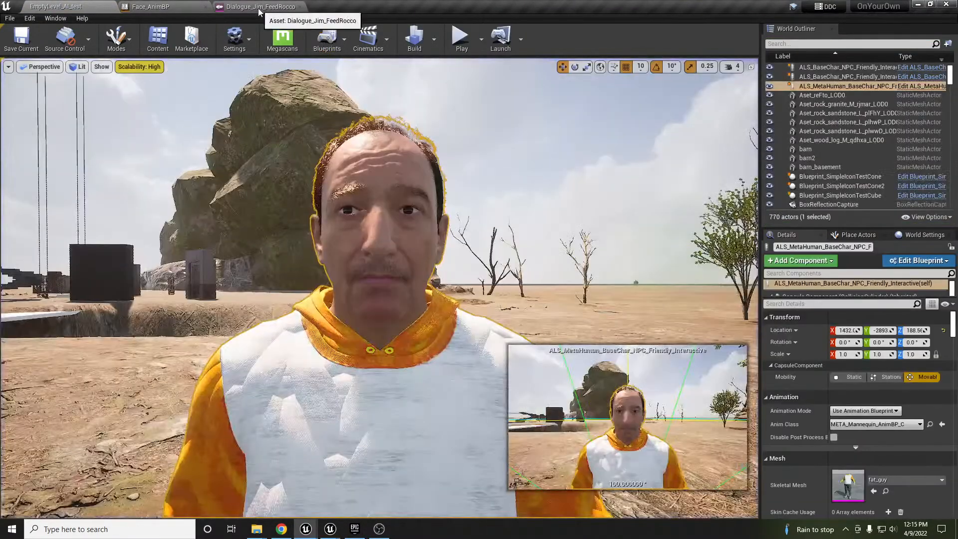
Play-test again, resume past the breakpoint, and end Jim's talk with 'Not yet. Still got a couple things to do.'.
left_click(259, 7)
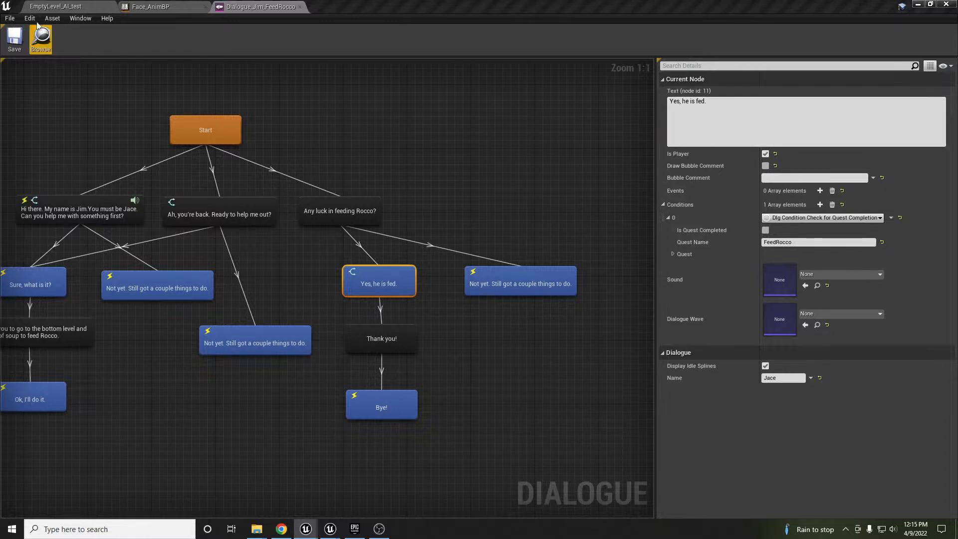
left_click(59, 8)
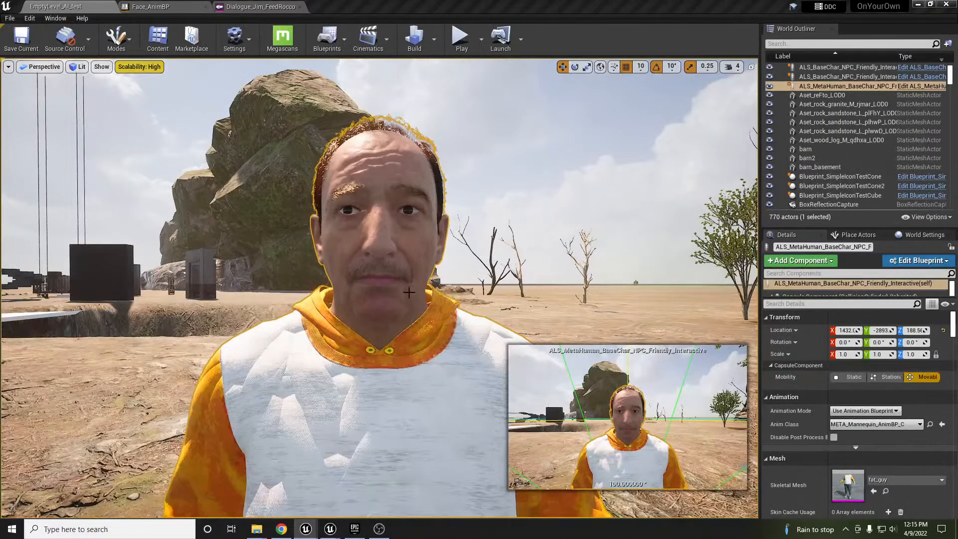
right_click_drag(252, 258, 254, 299)
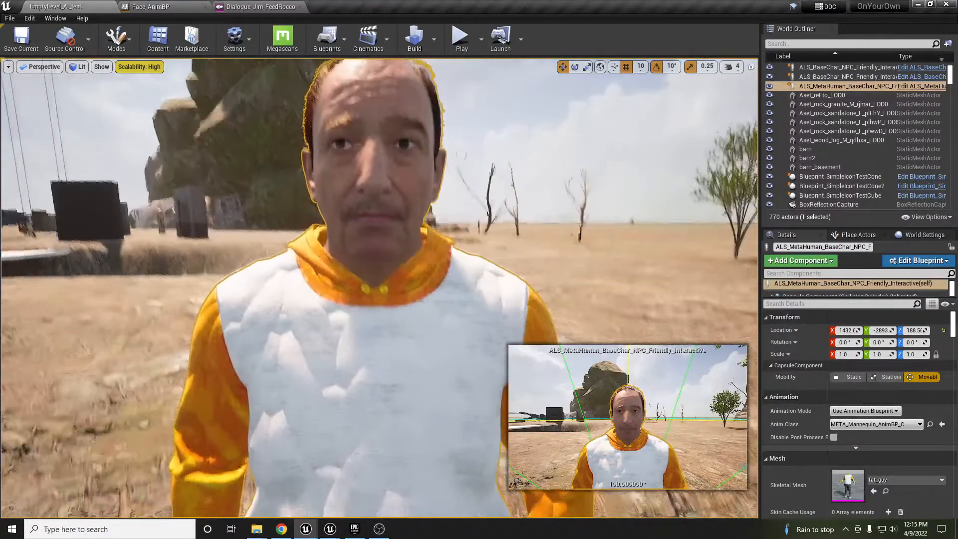
key("alt+p")
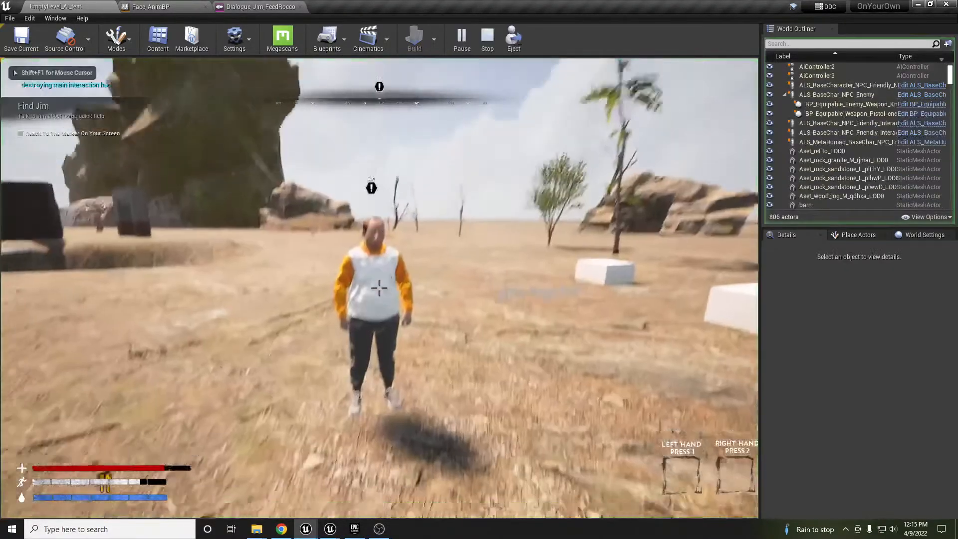
key("Pause")
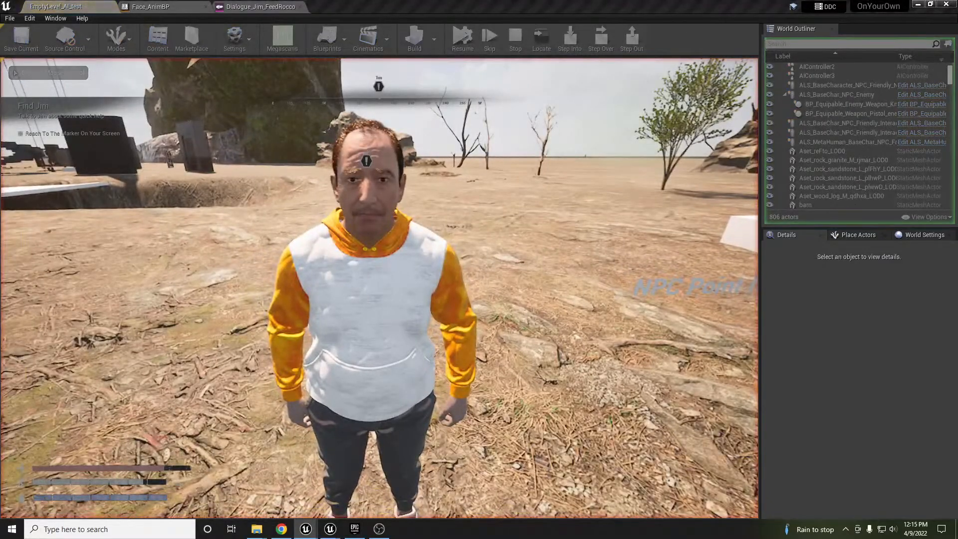
key("Pause")
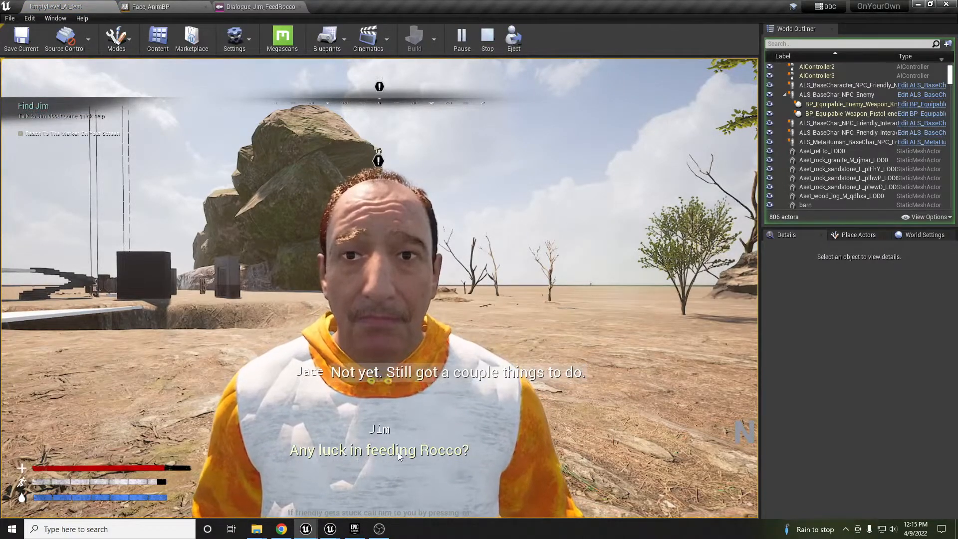
left_click(420, 374)
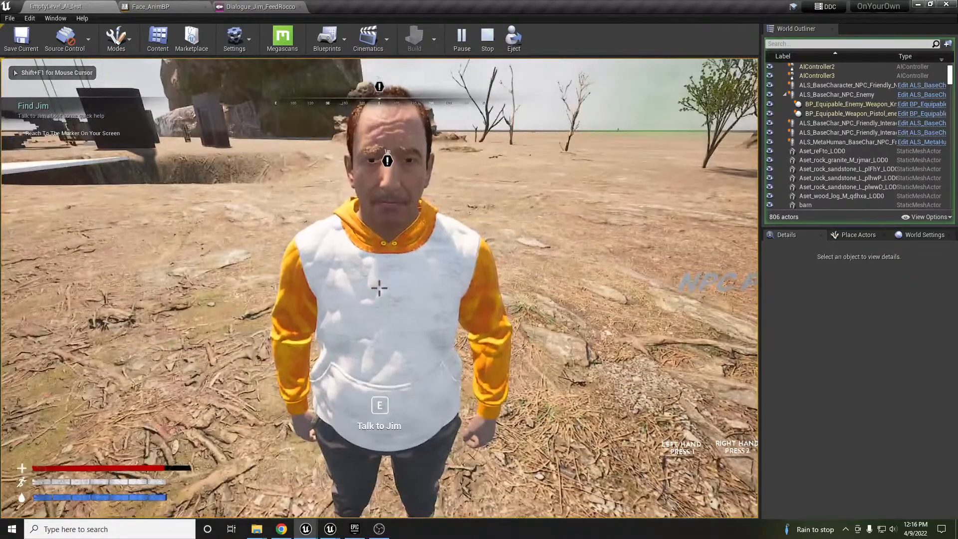
Restart the play test, talk to Jim, resume from the breakpoint, stop, and view Dialogue_Jim_FeedRocco.
key("Escape")
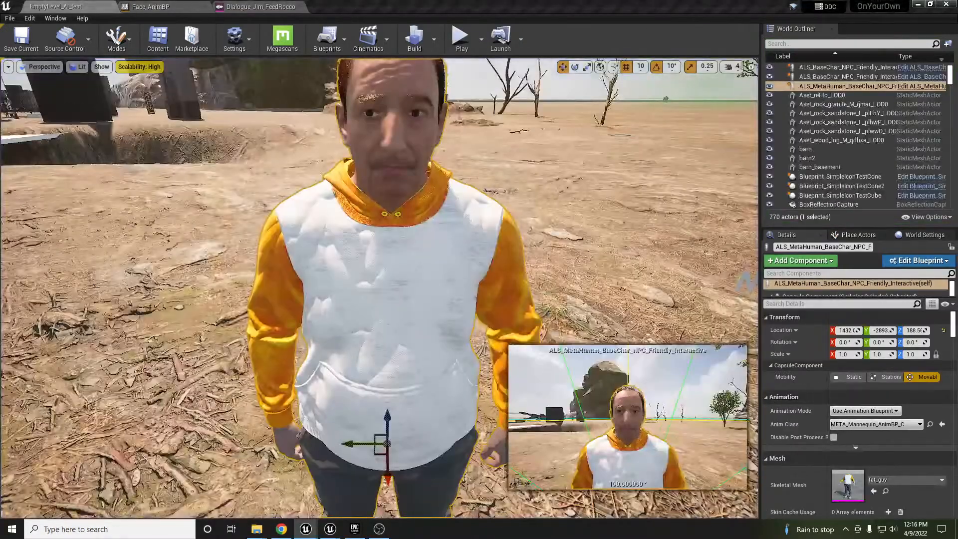
right_click_drag(388, 266, 387, 271)
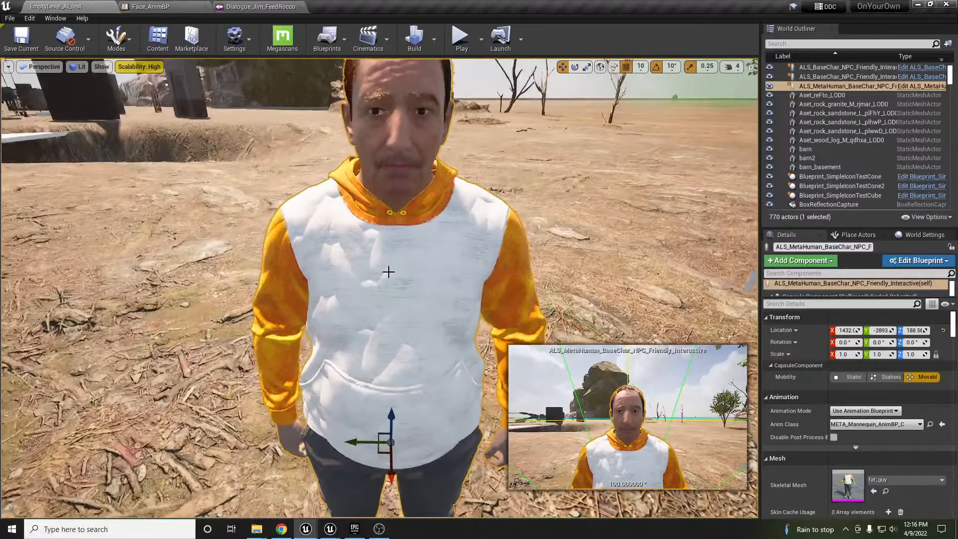
key("alt+p")
key("w")
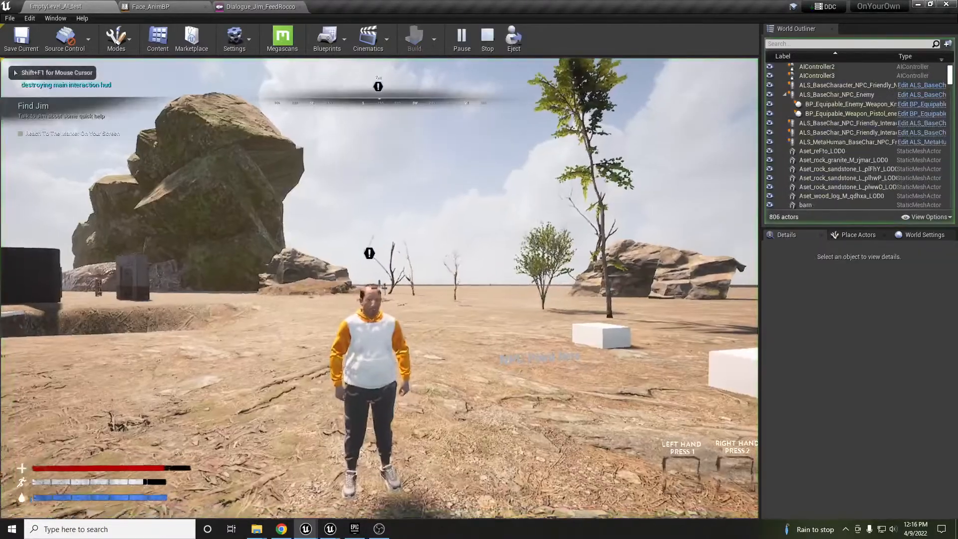
key("e")
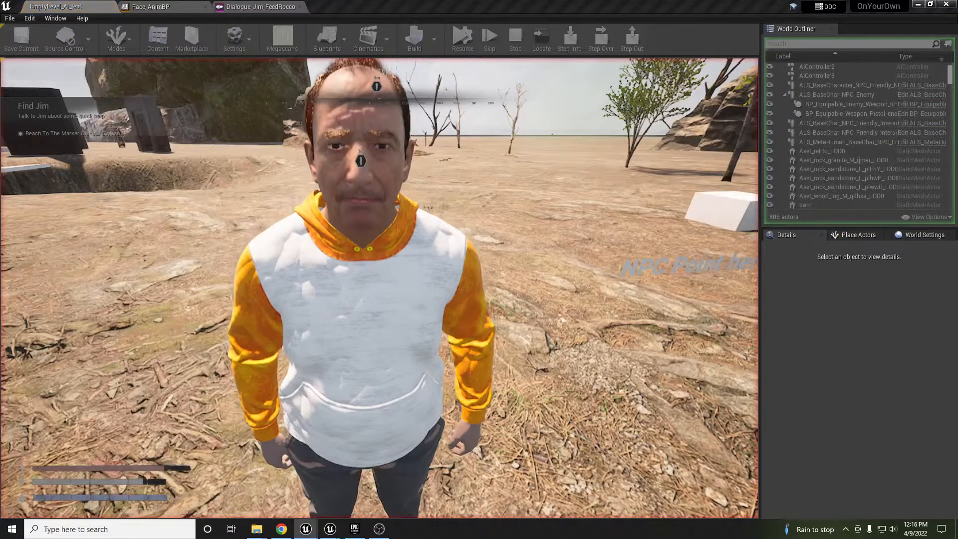
key("F5")
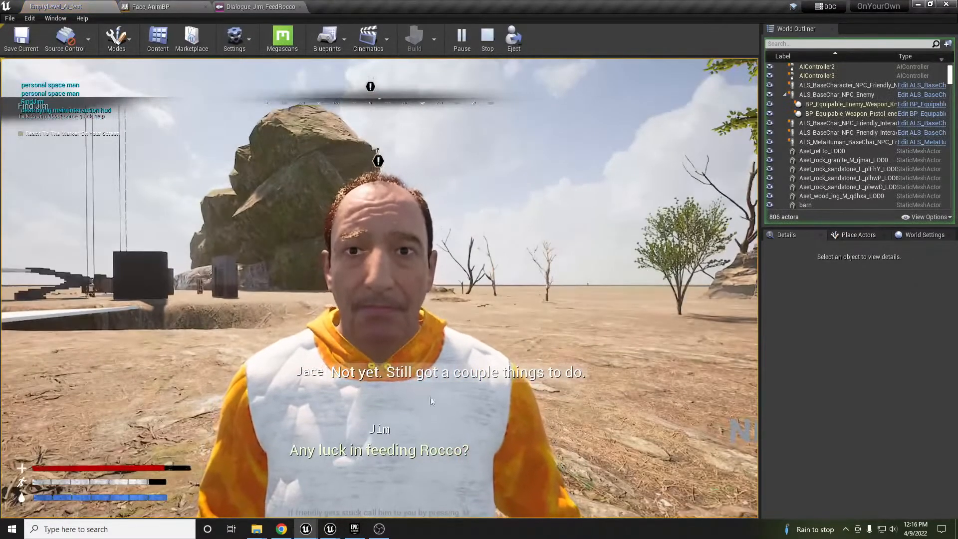
key("Escape")
left_click(261, 6)
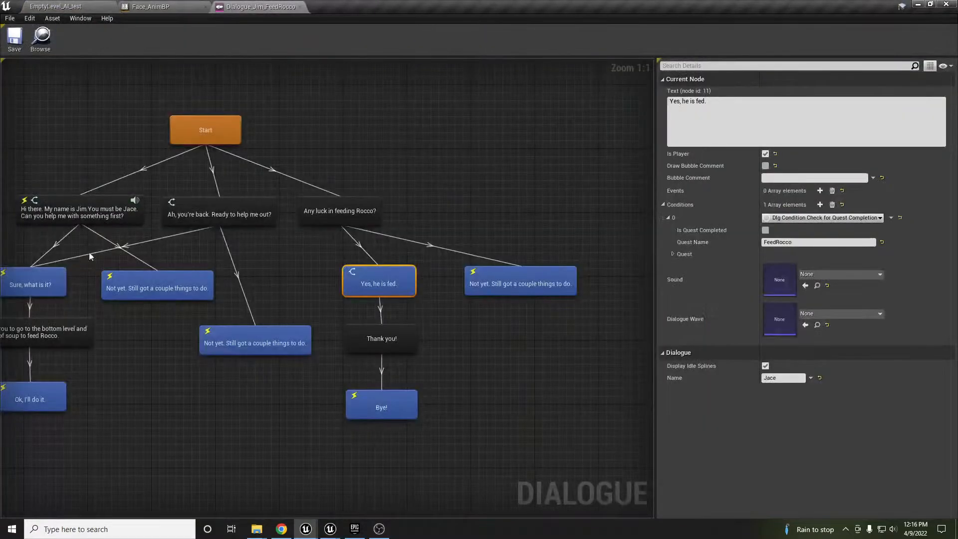
Drag the lower 'Not yet' reply up into the row beside 'Yes, he is fed.'.
left_click(78, 204)
right_click_drag(80, 156, 161, 152)
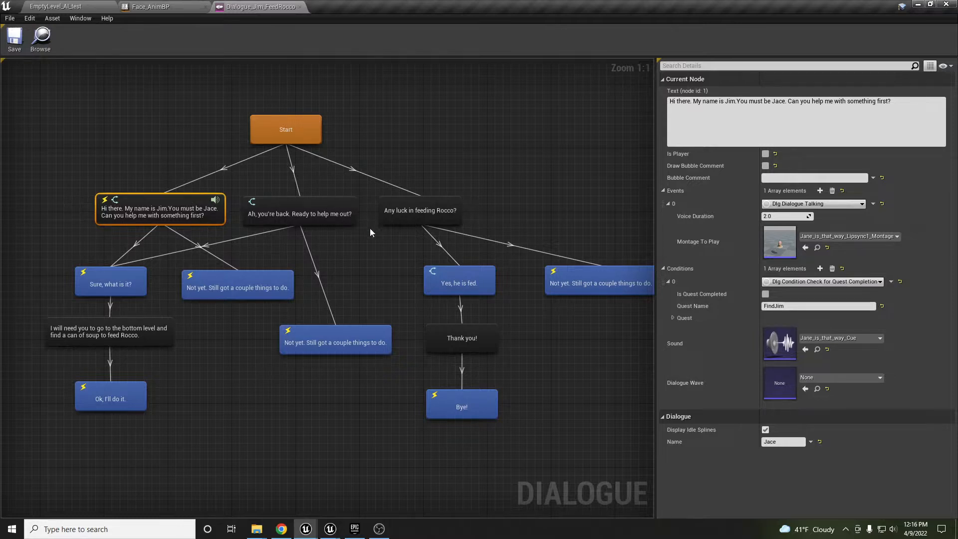
left_click(351, 327)
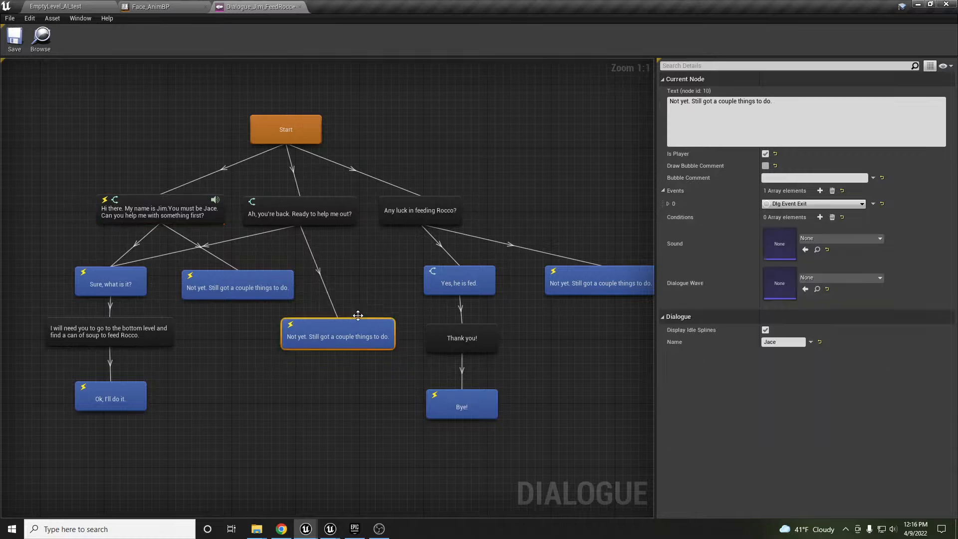
left_click_drag(352, 328, 375, 270)
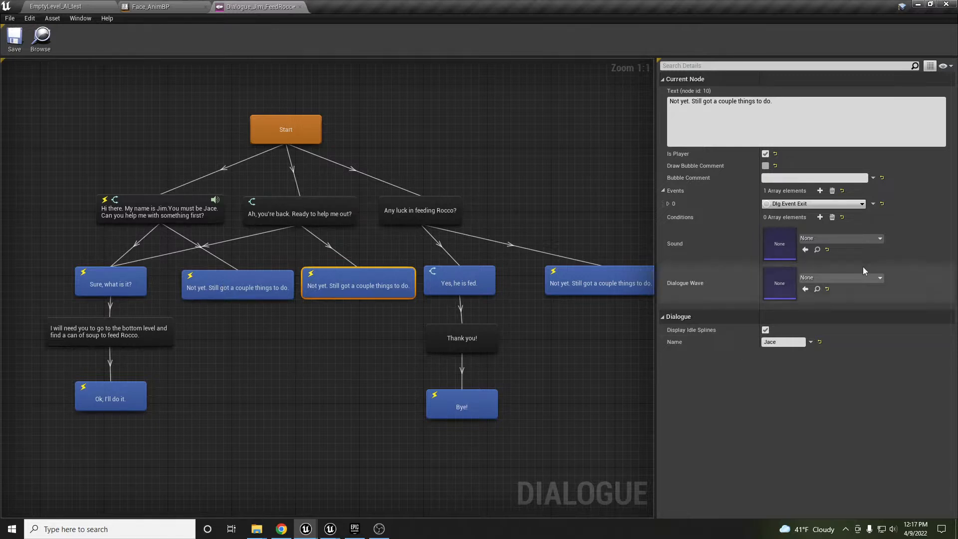
left_click(179, 214)
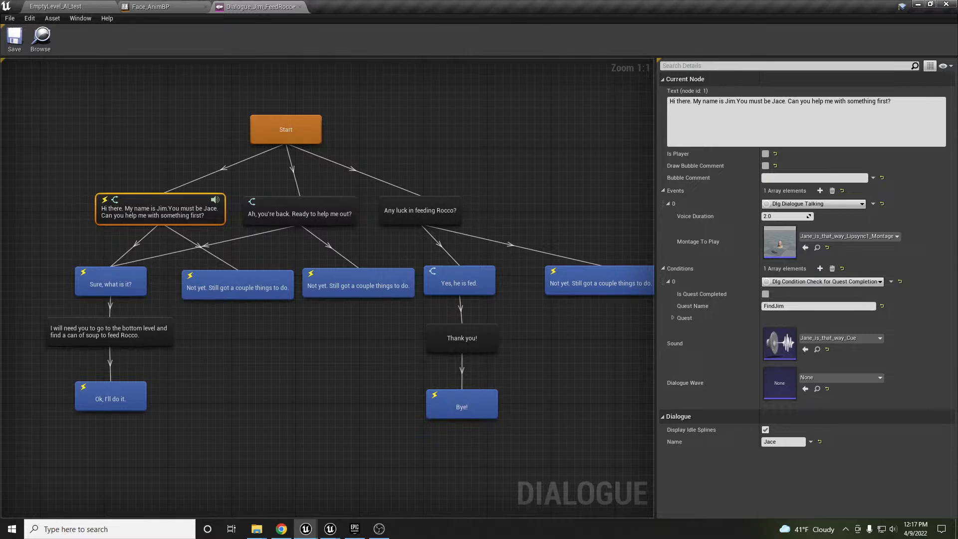
Compare the quest conditions on the 'Ah, you're back' and 'Hi there' nodes.
left_click(310, 212)
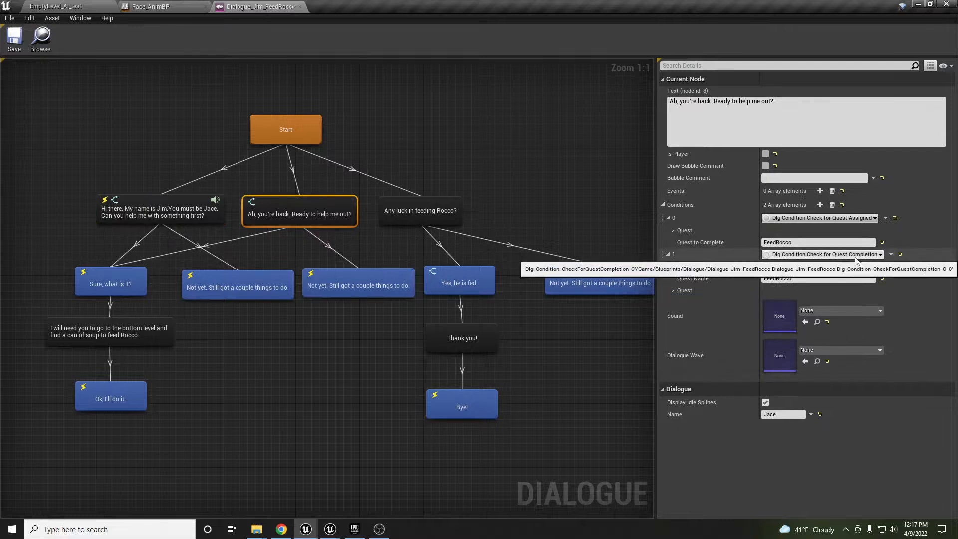
left_click(199, 197)
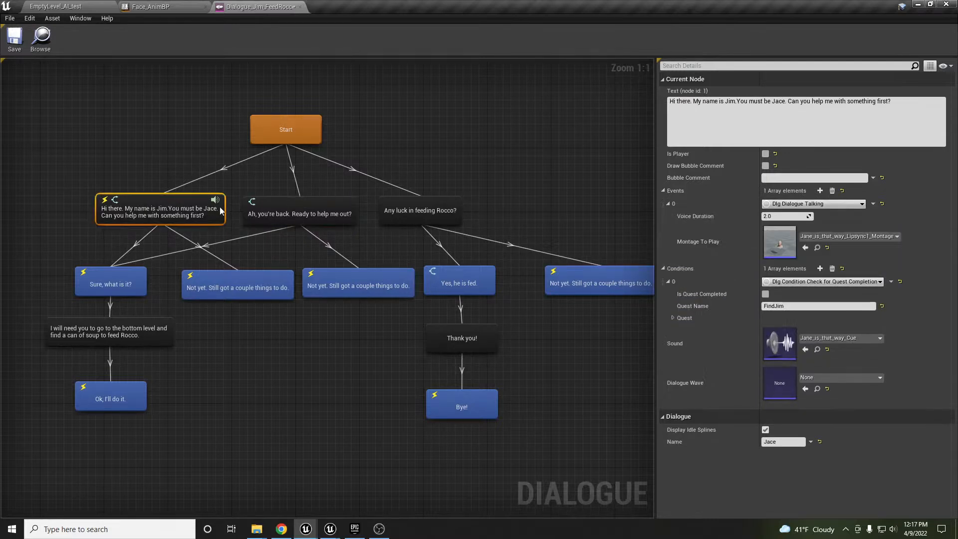
left_click(313, 207)
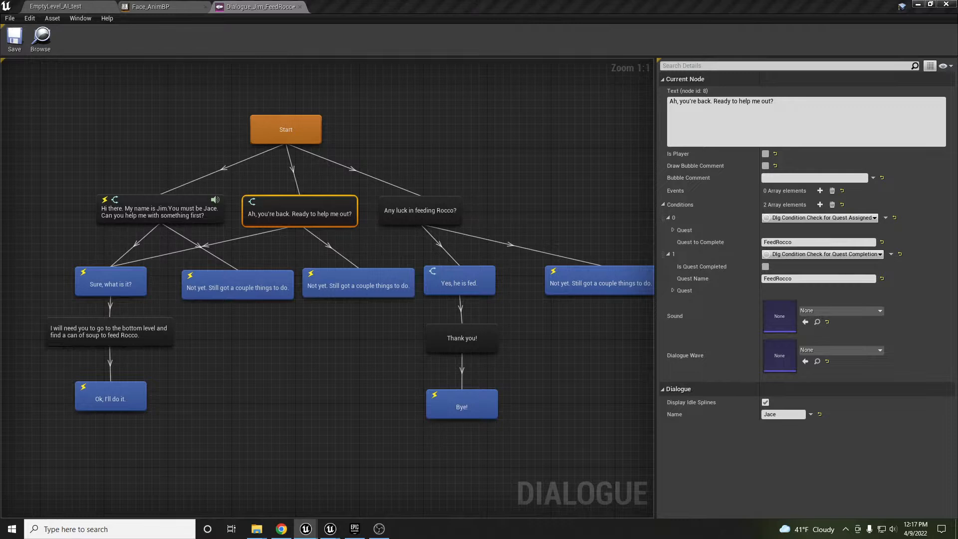
Move 'Any luck in feeding Rocco?' right above its two replies, then check 'Yes, he is fed.'.
right_click_drag(570, 279, 486, 218)
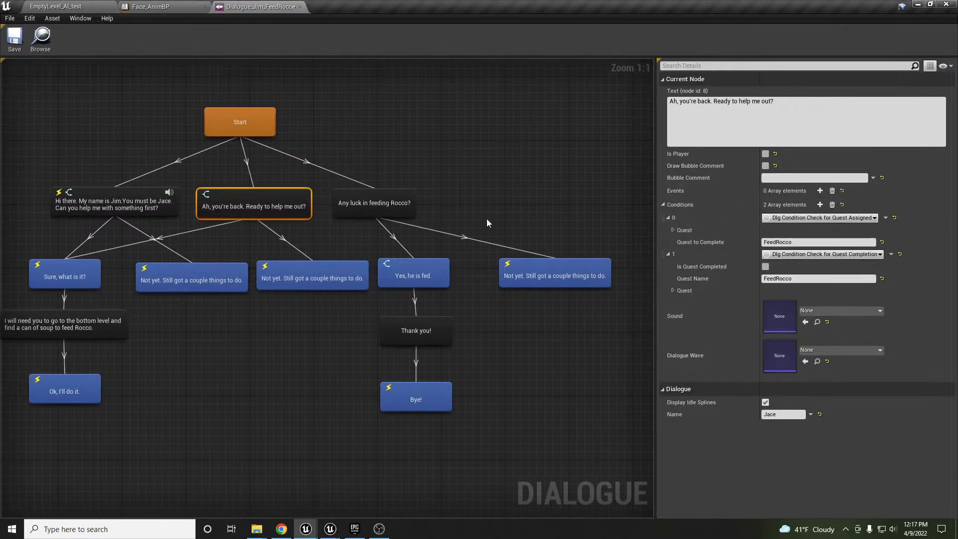
left_click_drag(375, 193, 474, 200)
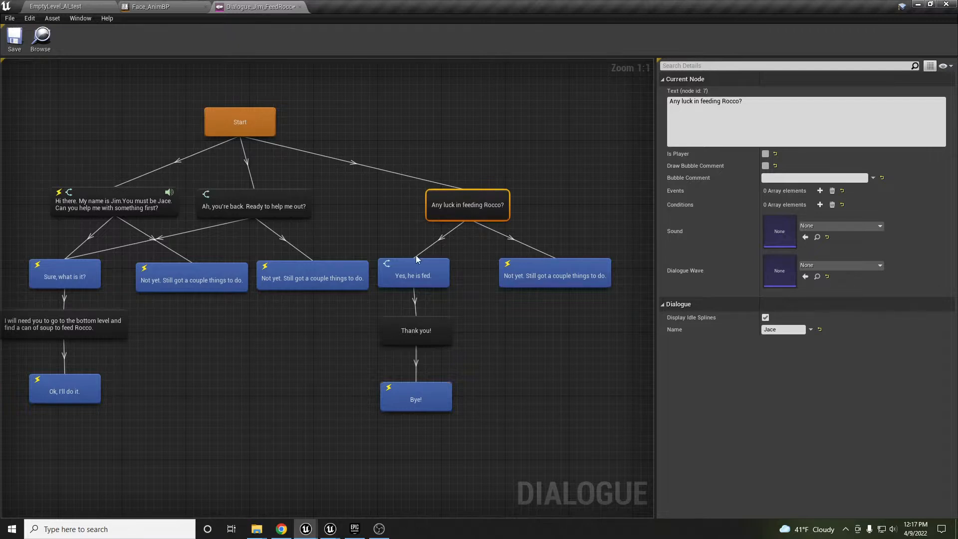
left_click(419, 269)
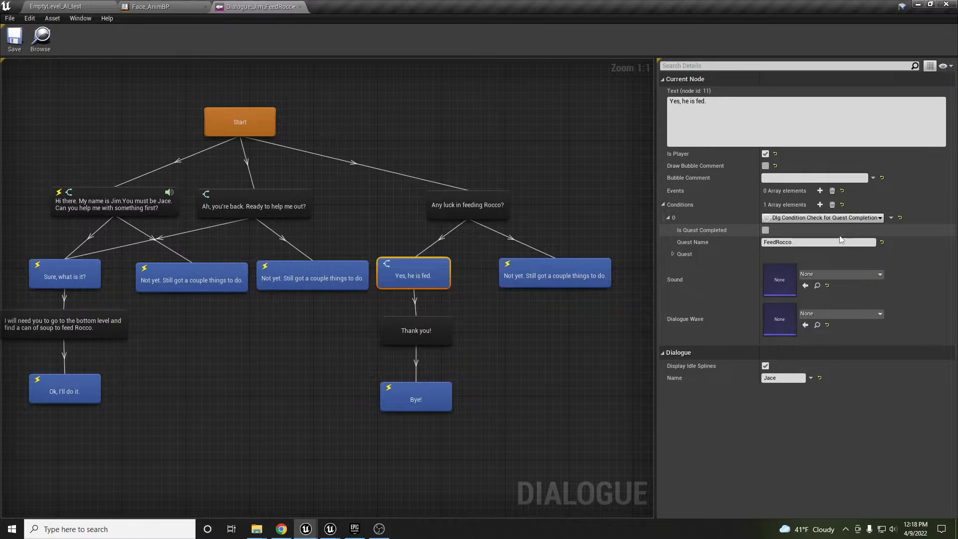
In a new play test, resume from the breakpoint, answer 'Sure, what is it?', and talk to Jim again.
left_click(92, 8)
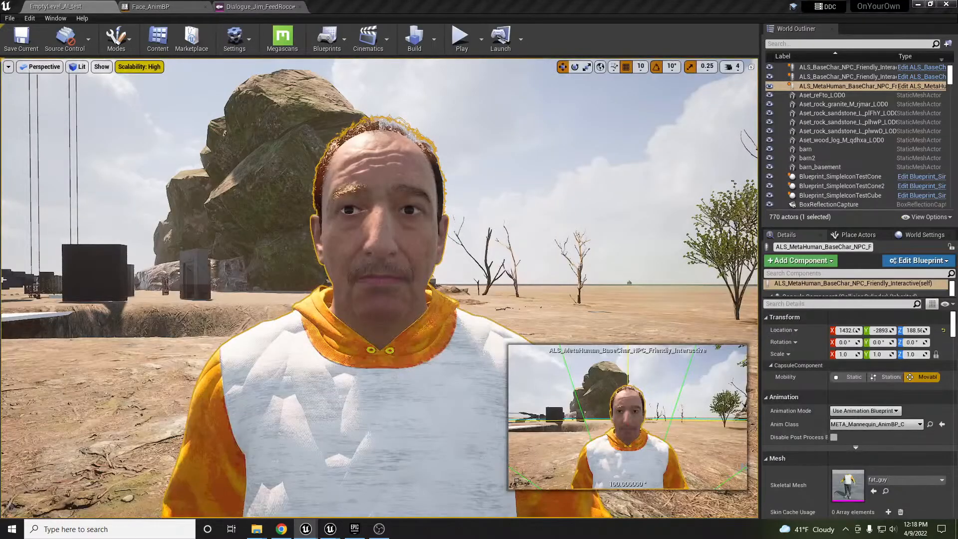
right_click_drag(138, 120, 128, 136)
right_click_drag(446, 204, 440, 198)
key("alt+p")
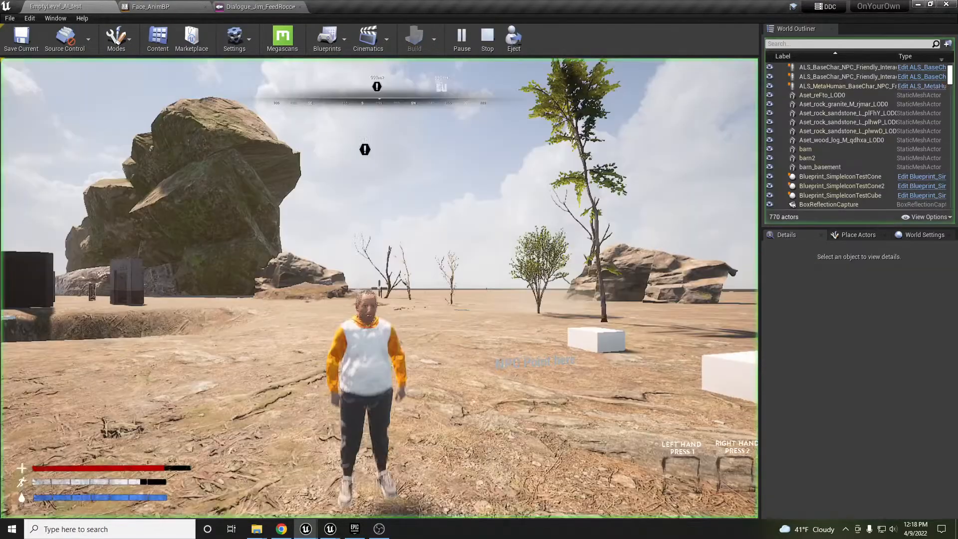
key("w")
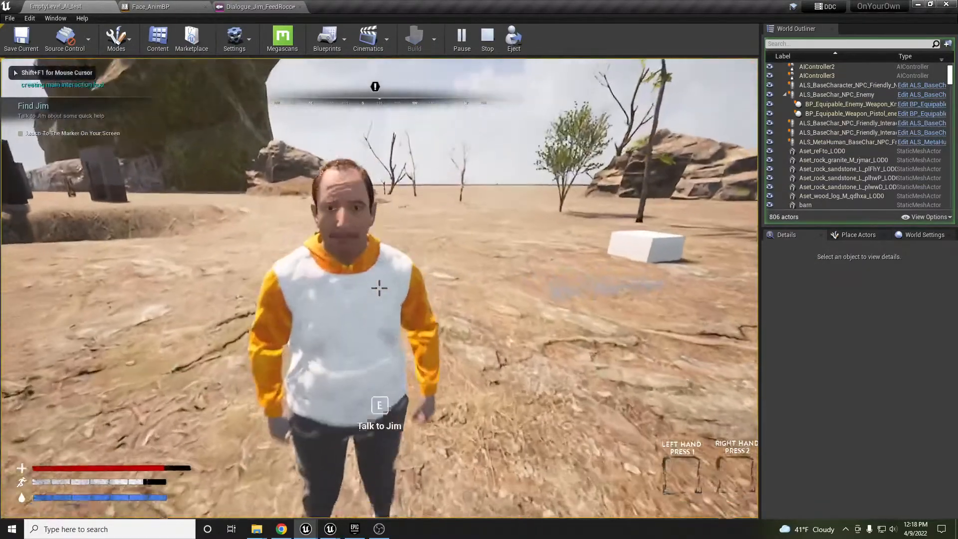
key("e")
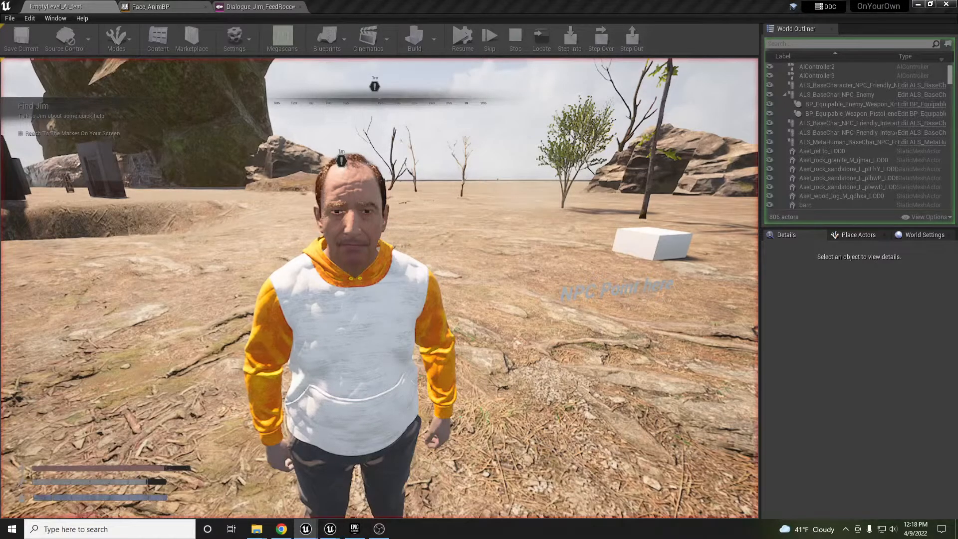
left_click(463, 39)
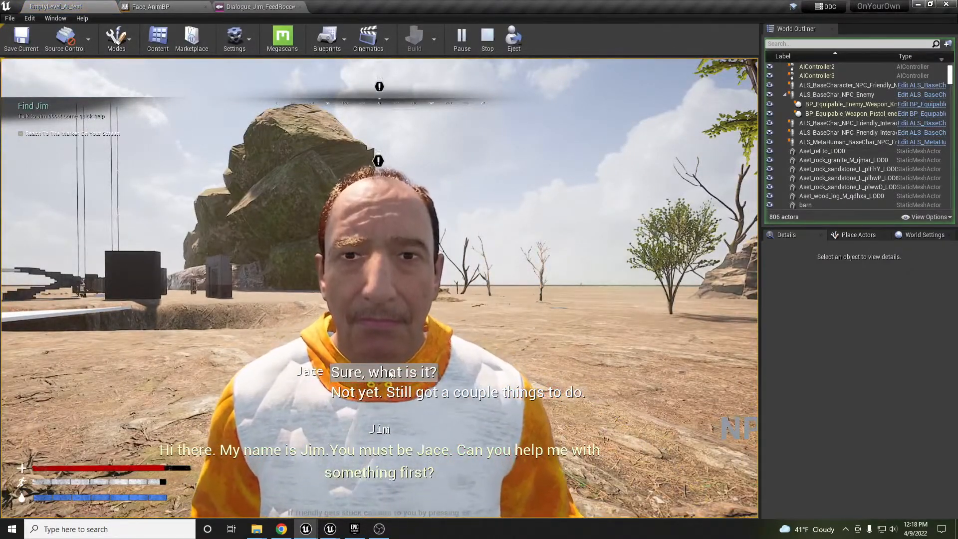
left_click(397, 388)
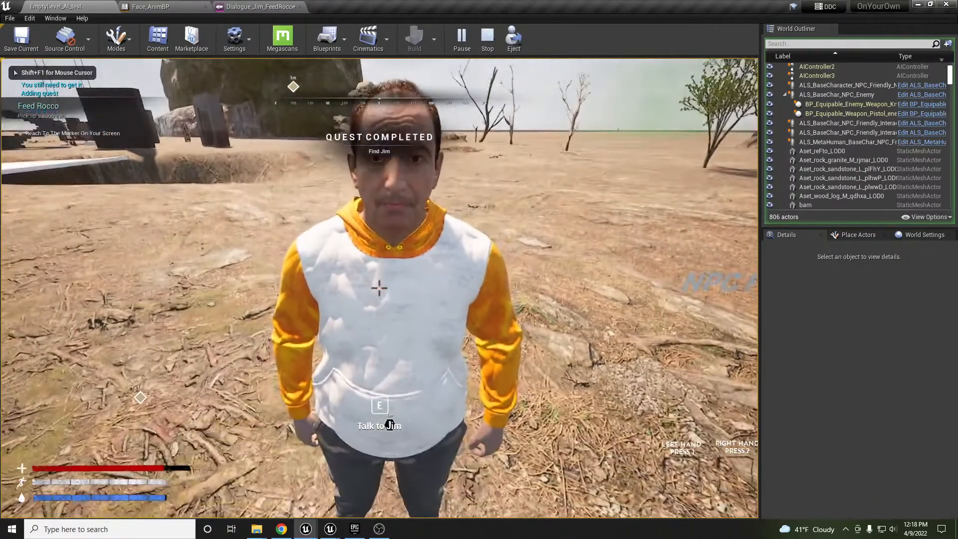
key("e")
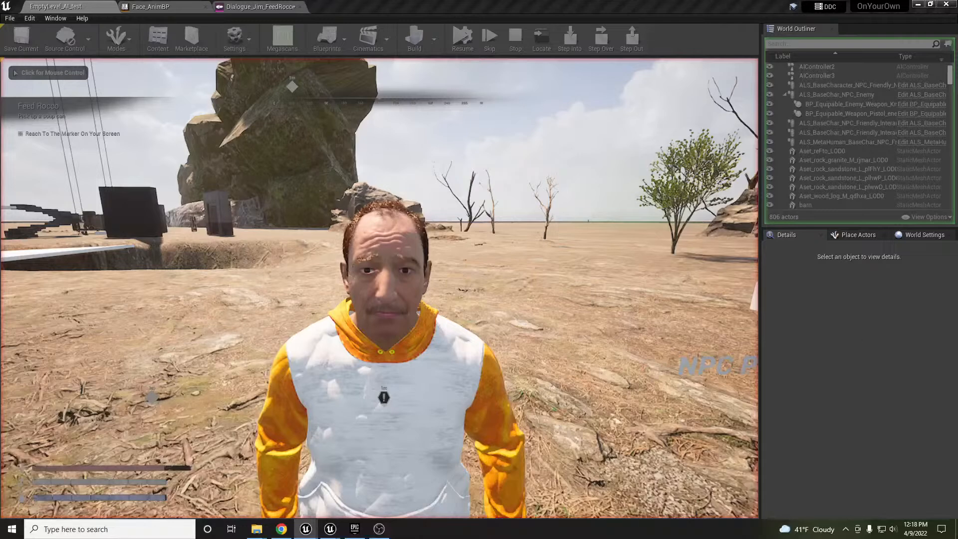
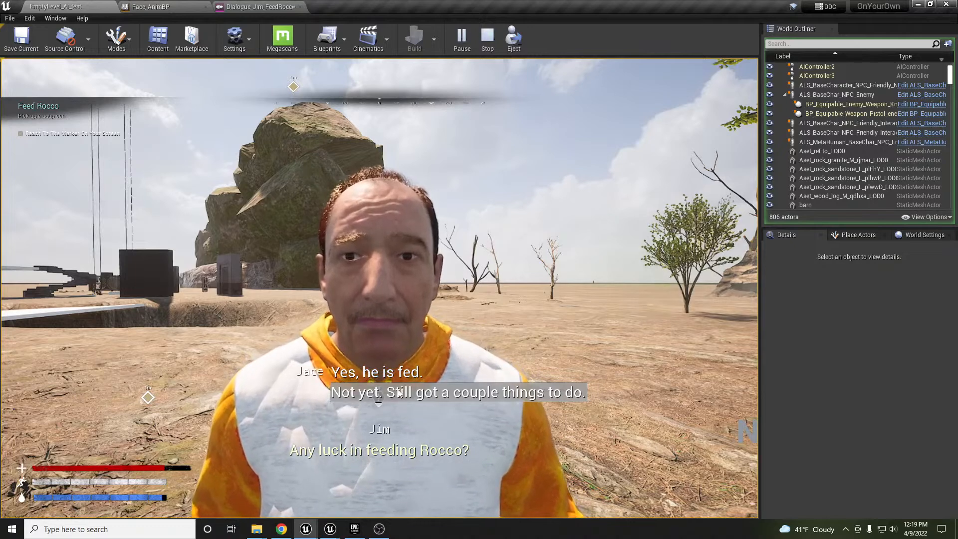
Stop the play test with Esc once Jim's feeding-Rocco dialogue has shown its two replies.
key("Escape")
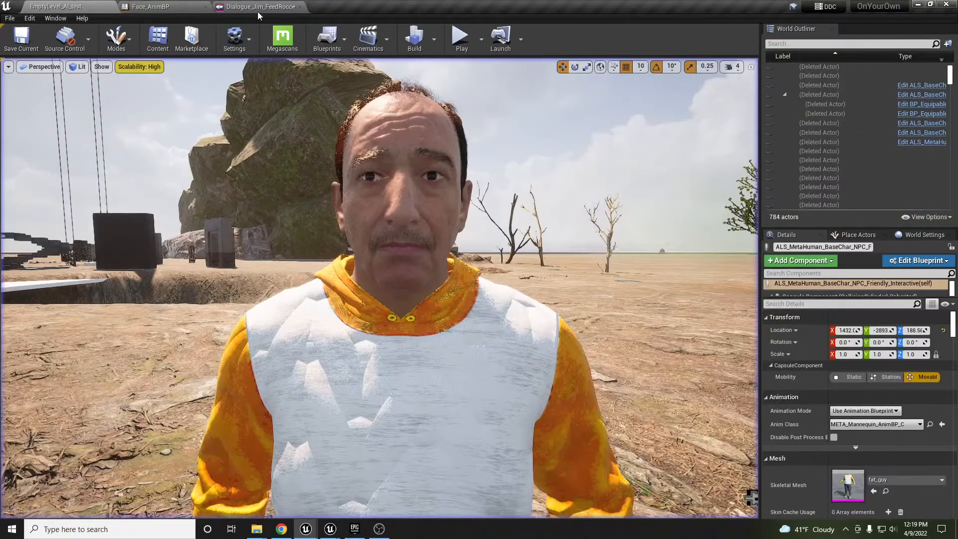
left_click(258, 10)
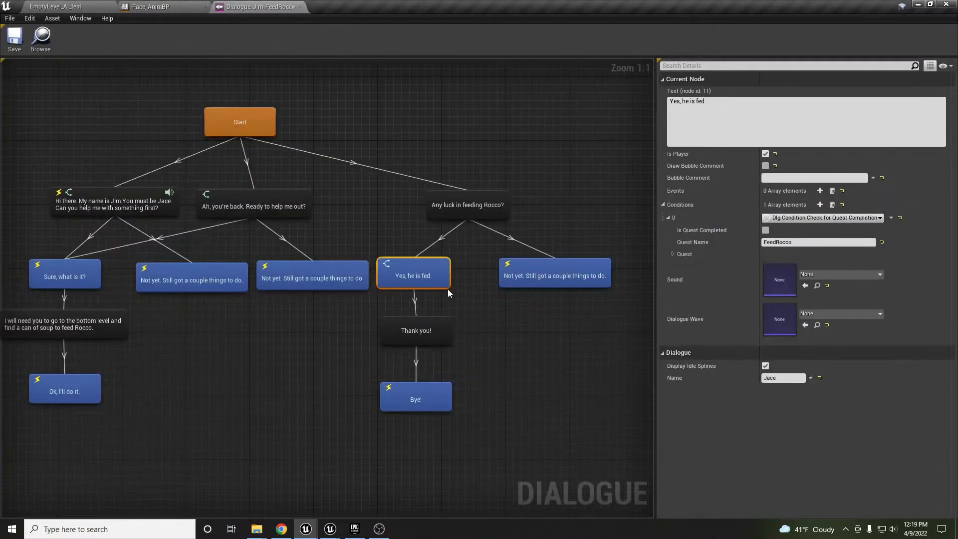
left_click_drag(425, 266, 429, 266)
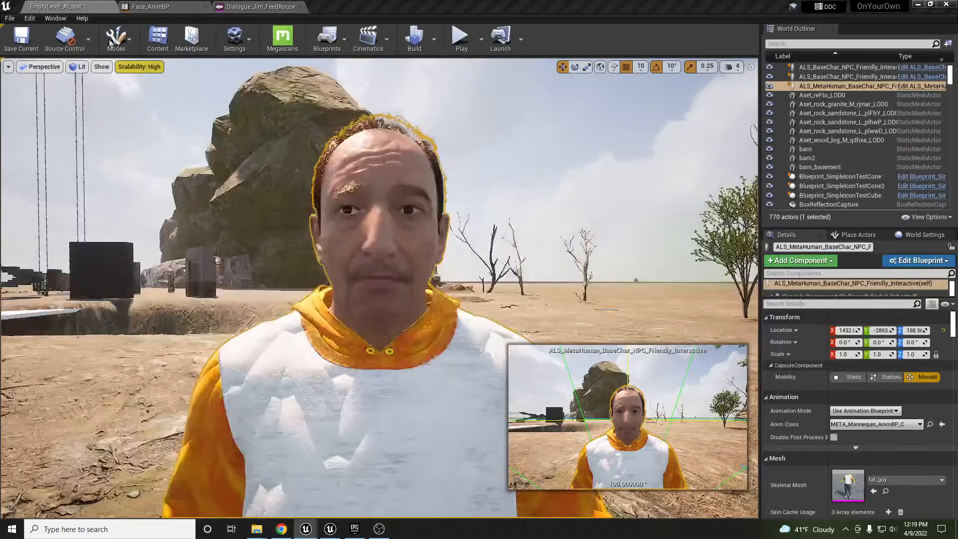
left_click(82, 6)
right_click_drag(333, 265, 317, 305)
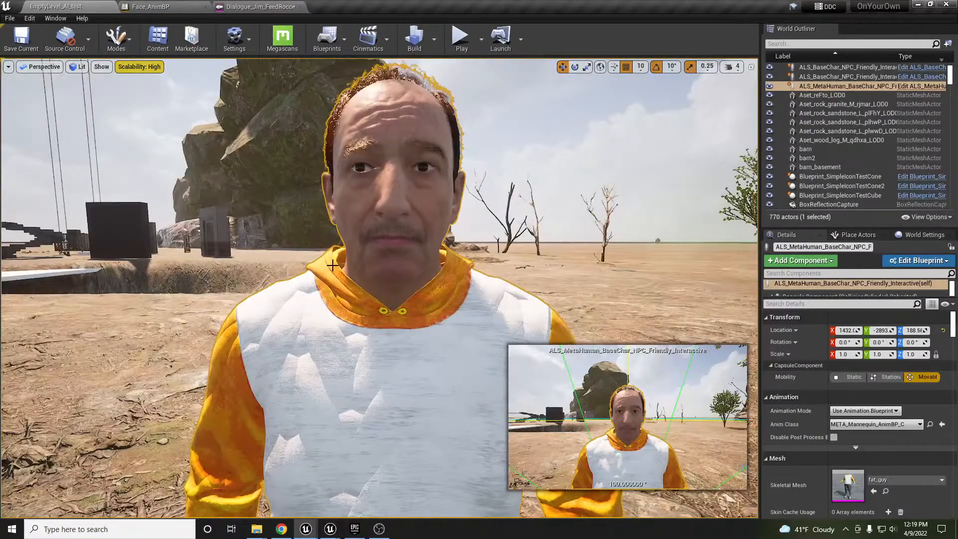
key("alt+p")
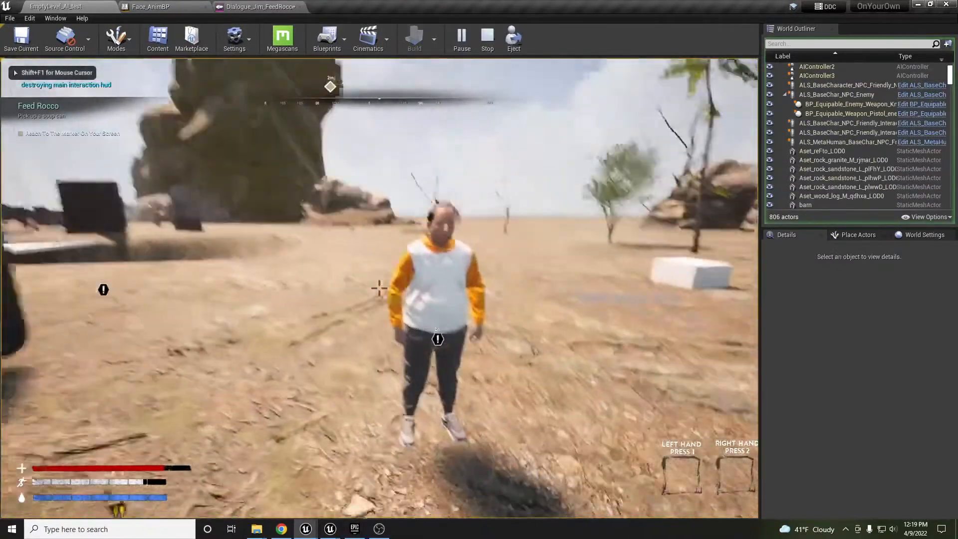
key("w")
key("e")
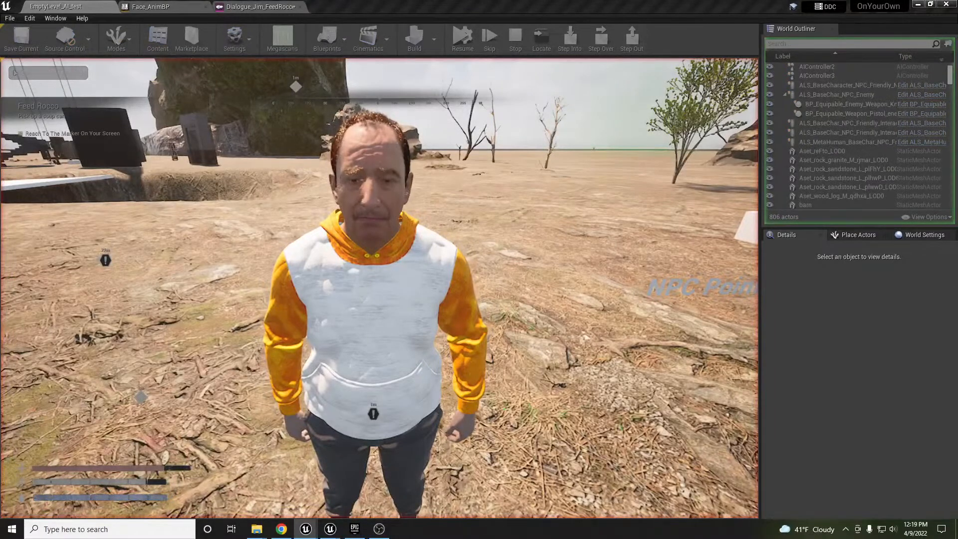
left_click(15, 73)
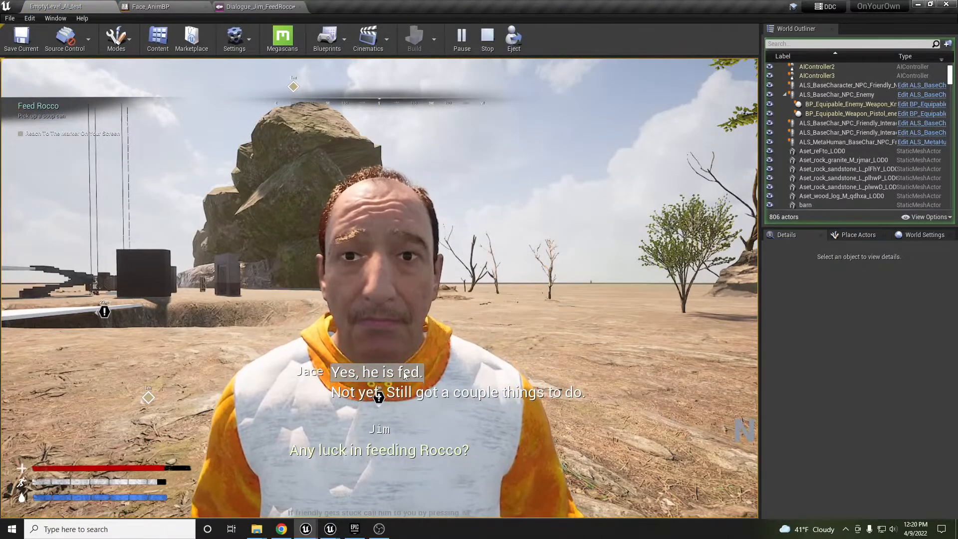
key("Escape")
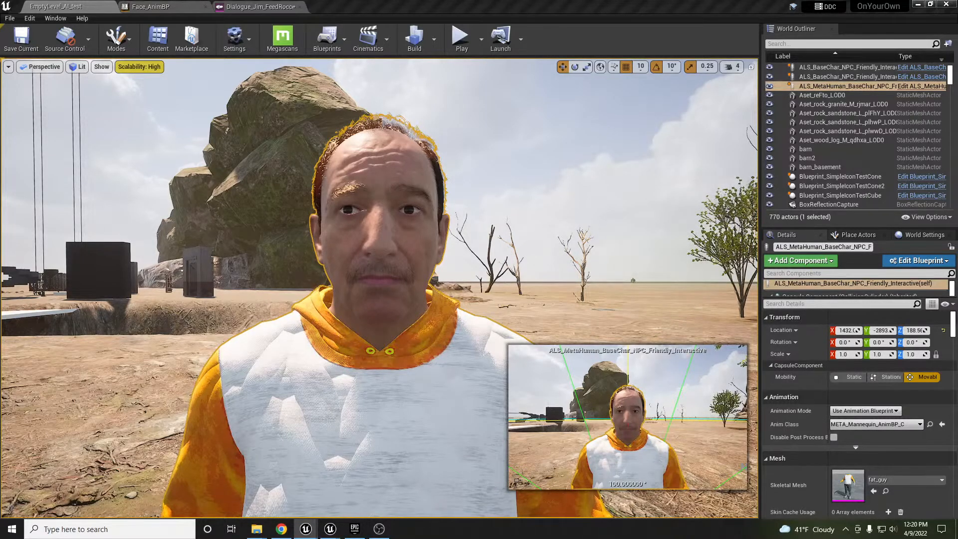
right_click_drag(641, 239, 631, 257)
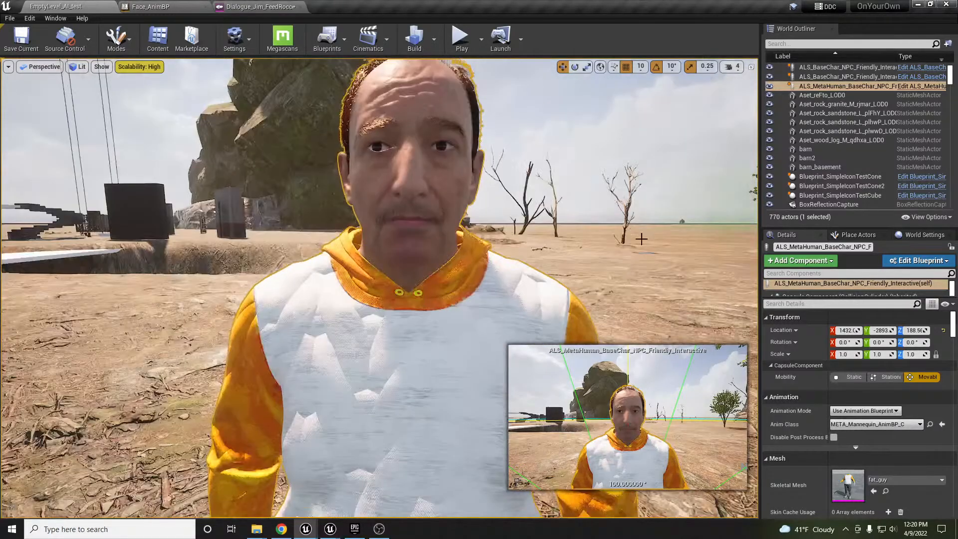
key("alt+p")
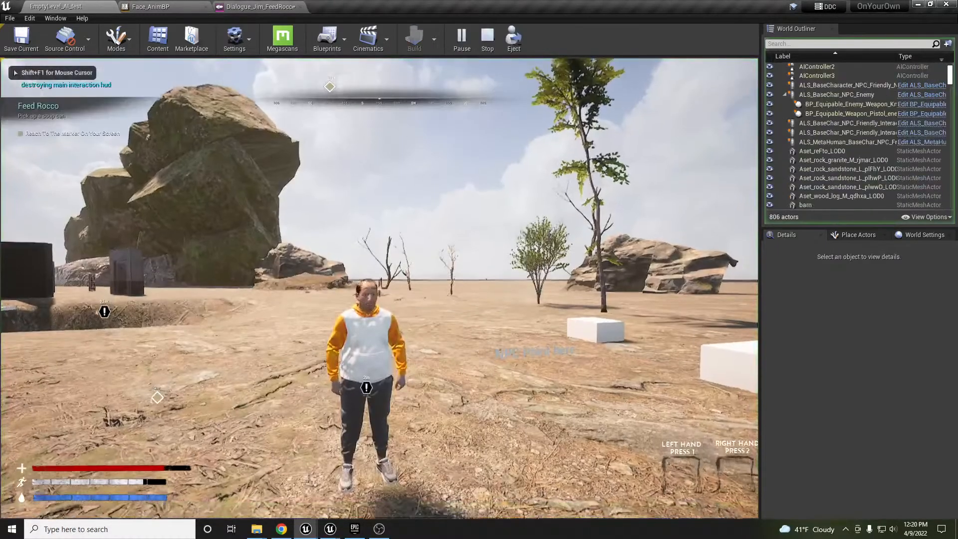
key("w")
key("e")
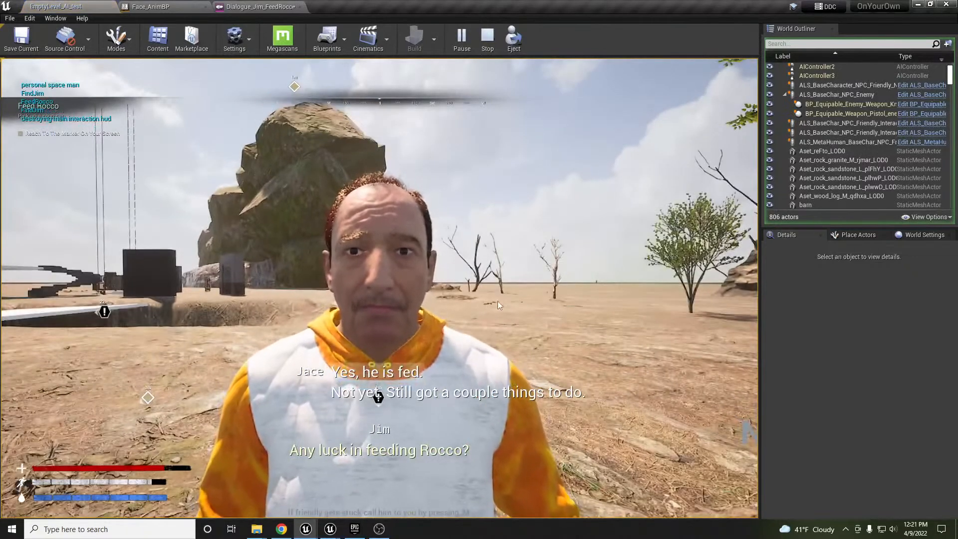
key("Escape")
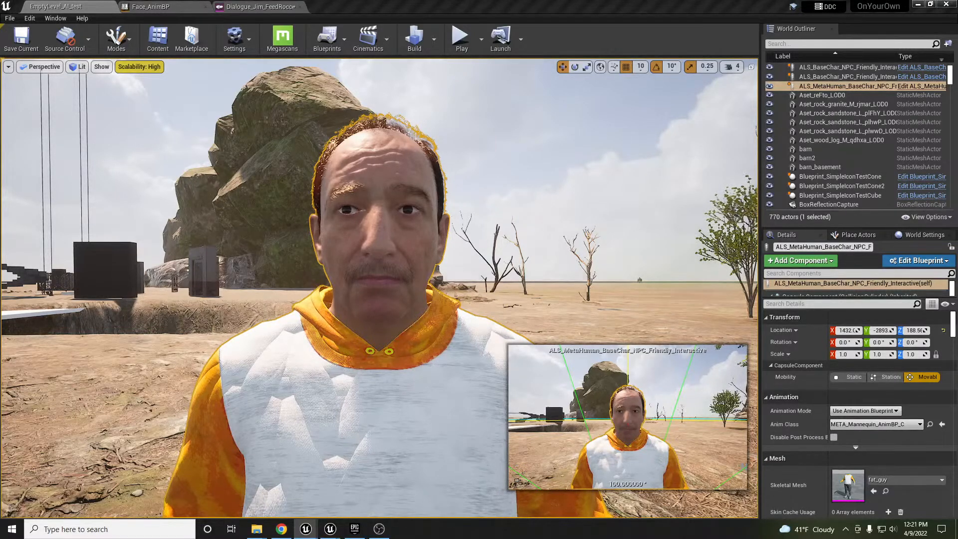
In Dialogue_Jim_FeedRocco, inspect the greeting node's Conditions > Quest details, then select 'Yes, he is fed.'.
left_click(264, 8)
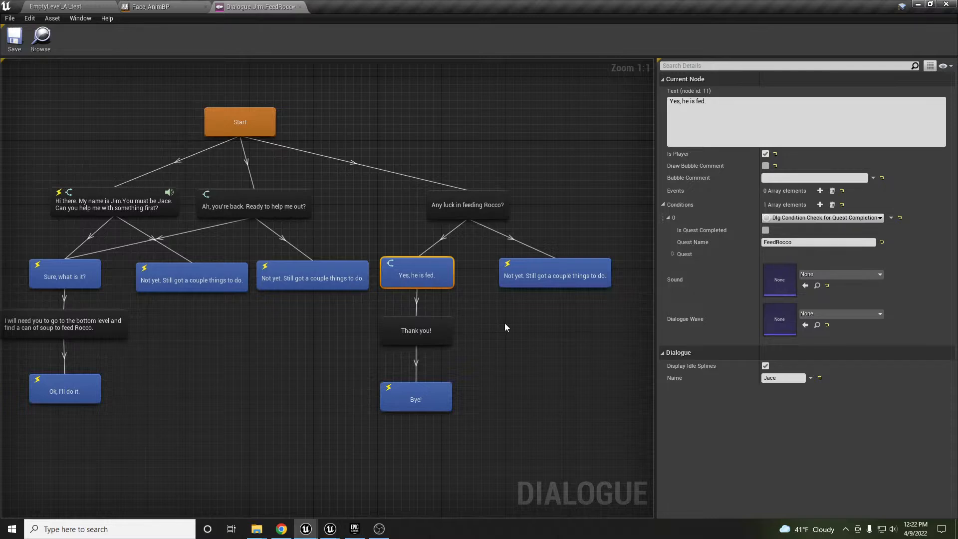
left_click(113, 199)
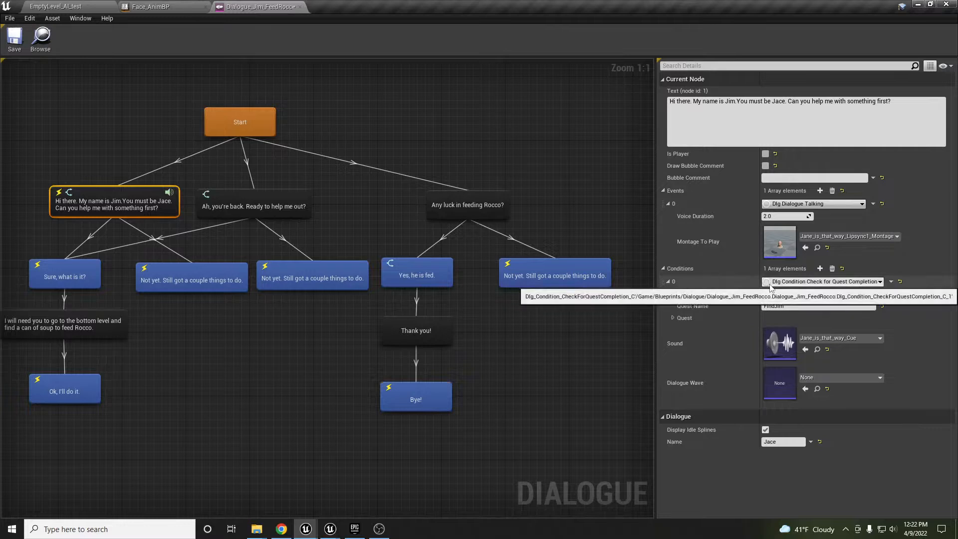
left_click(672, 318)
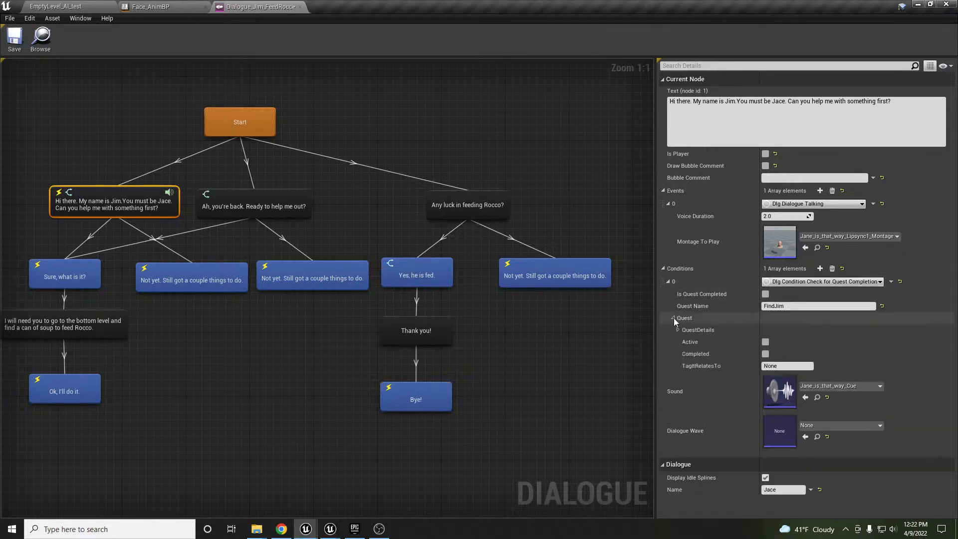
left_click(678, 330)
left_click(678, 329)
left_click(672, 318)
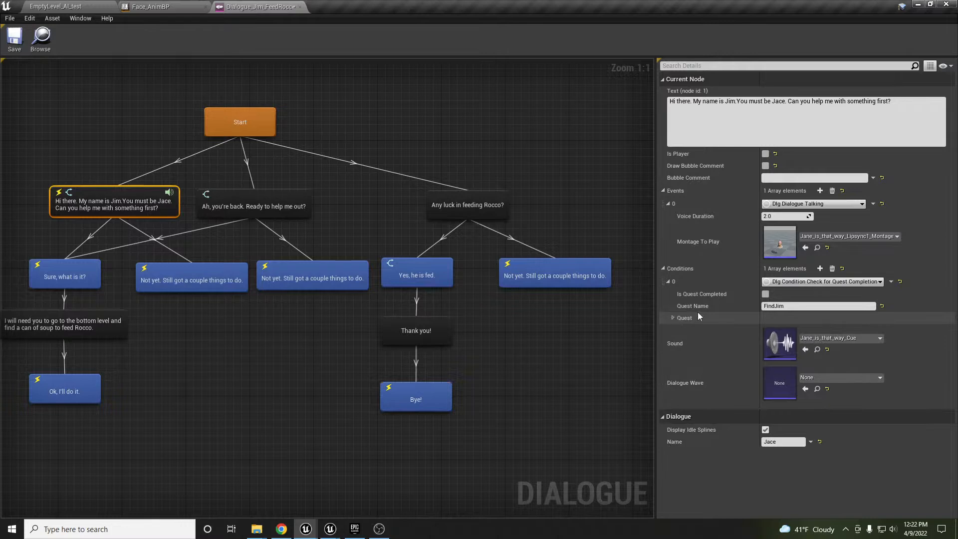
right_click_drag(509, 319, 499, 262)
left_click(422, 214)
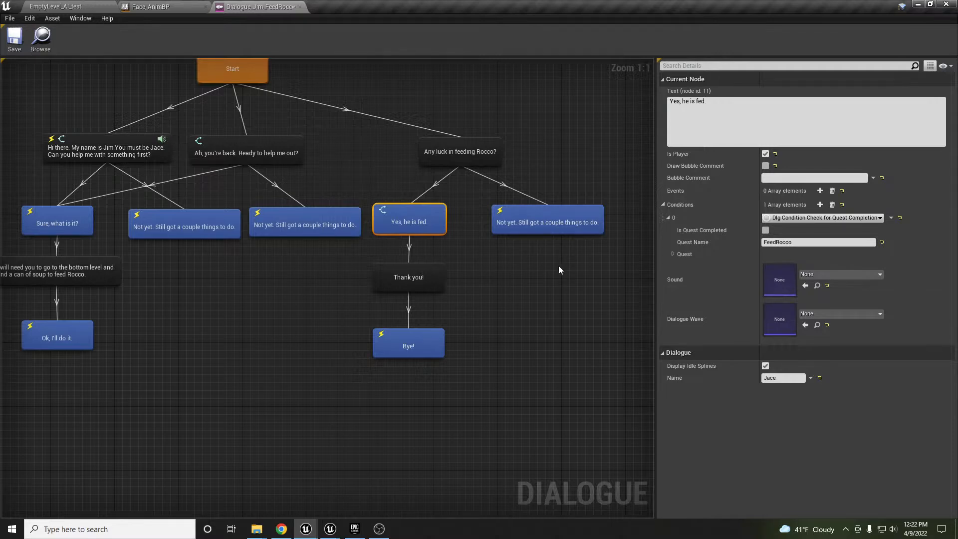
Compare the quest conditions on Jim's greeting, 'Ah, you're back' and 'Yes, he is fed.' nodes.
left_click(129, 149)
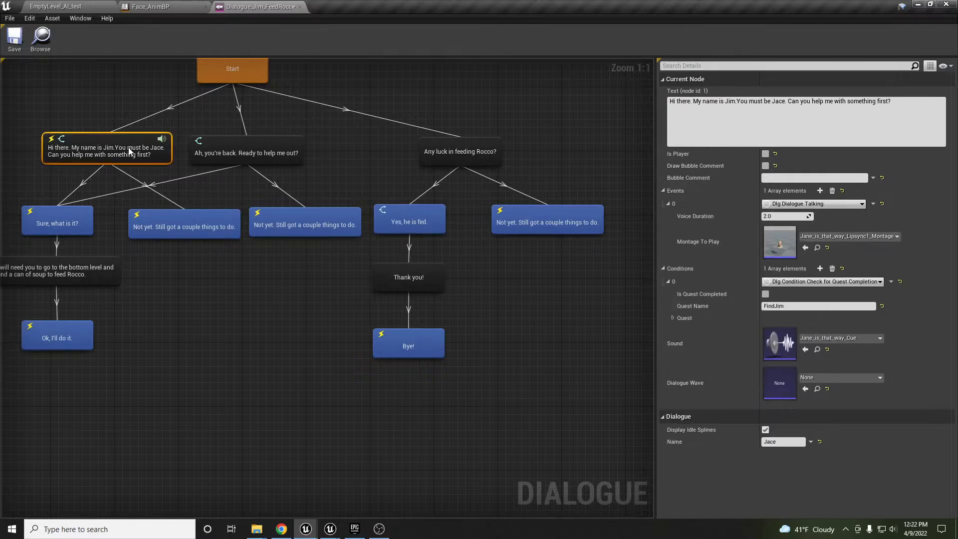
left_click_drag(273, 146, 291, 142)
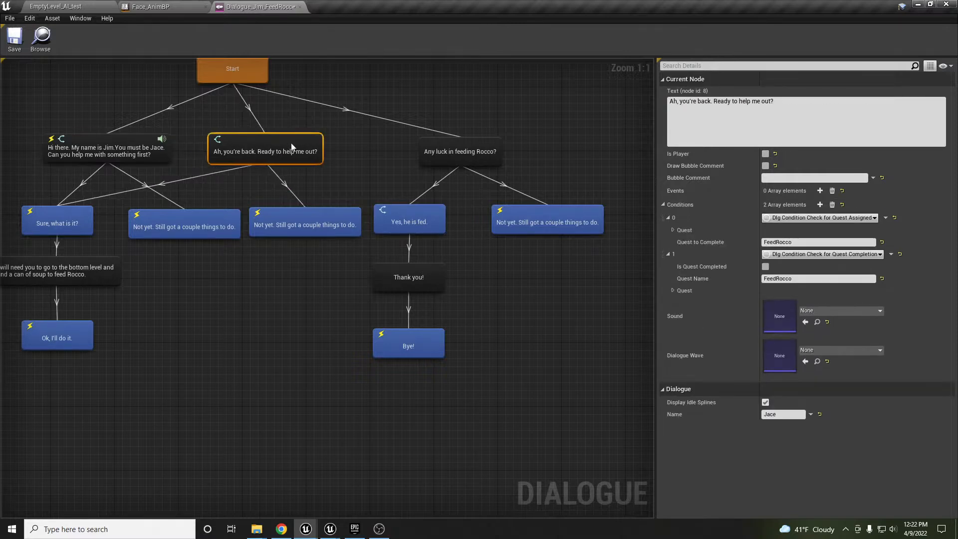
left_click(133, 142)
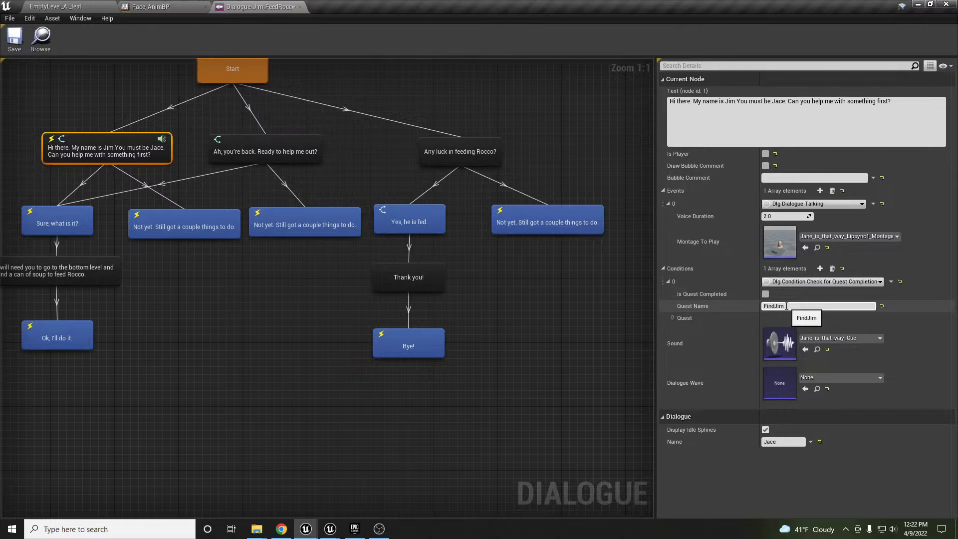
left_click(270, 147)
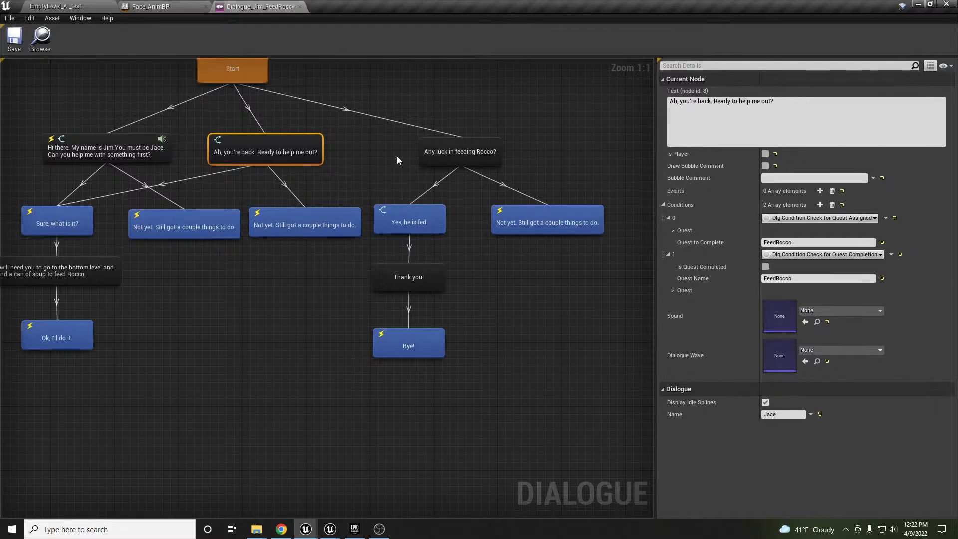
left_click(414, 214)
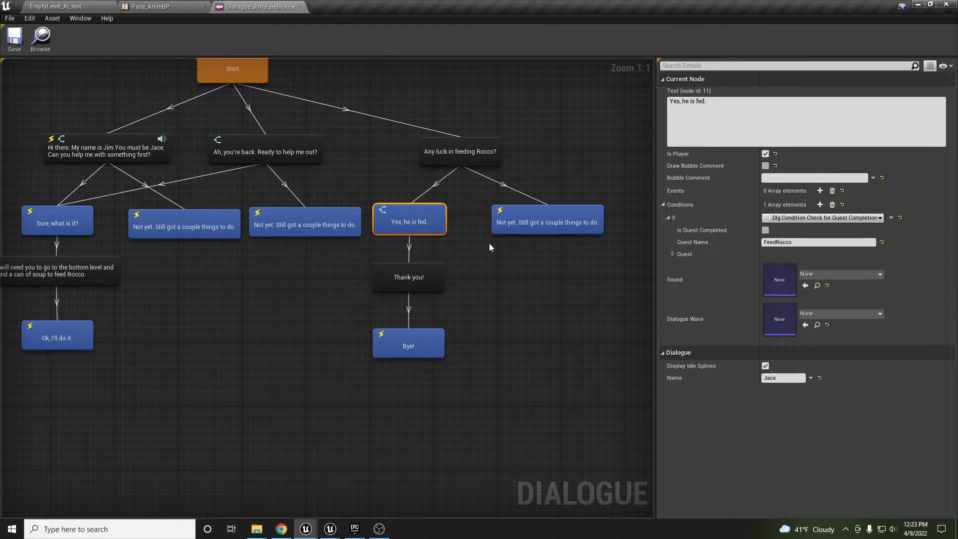
left_click(118, 144)
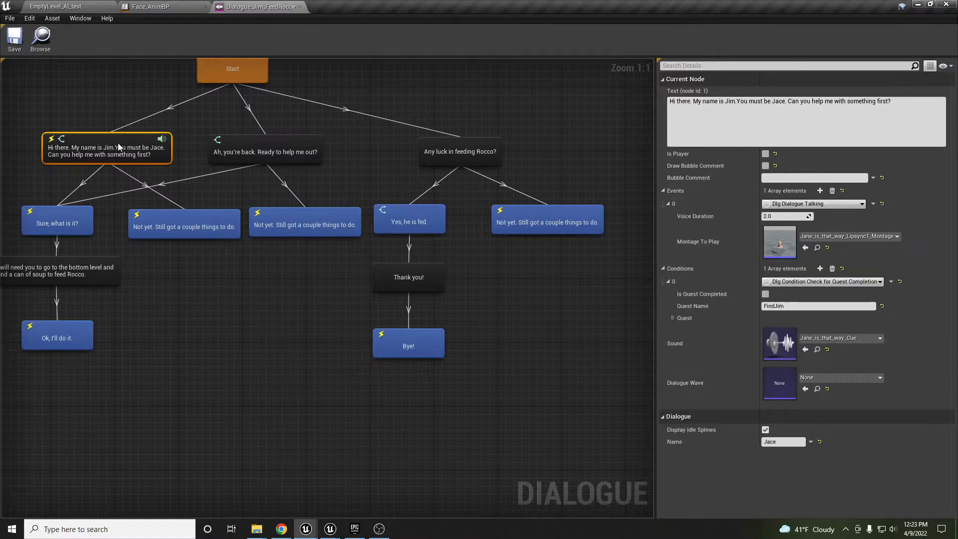
left_click(663, 190)
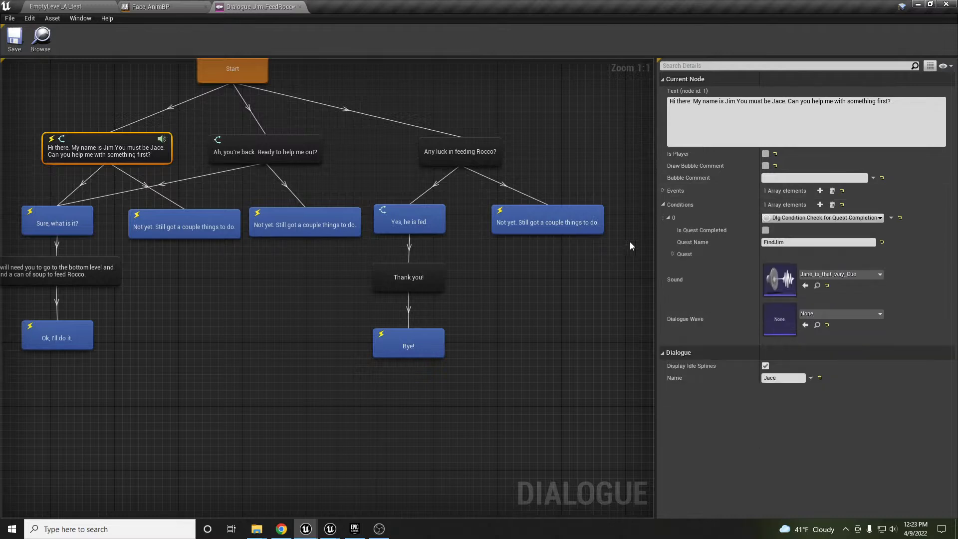
left_click(426, 219)
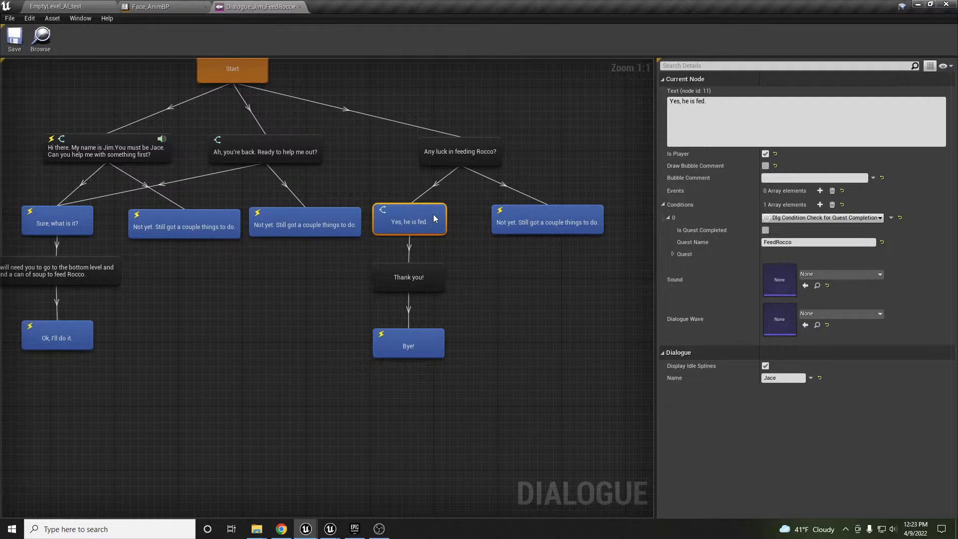
Back in EmptyLevel_AI_test, aim the view at Jim and start a play test with Alt+P.
left_click(75, 6)
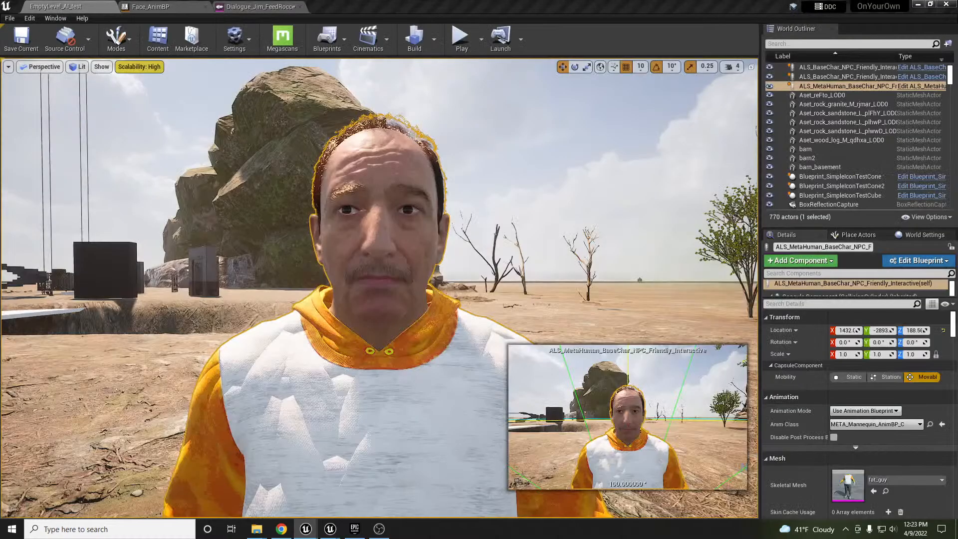
right_click_drag(379, 288, 369, 305)
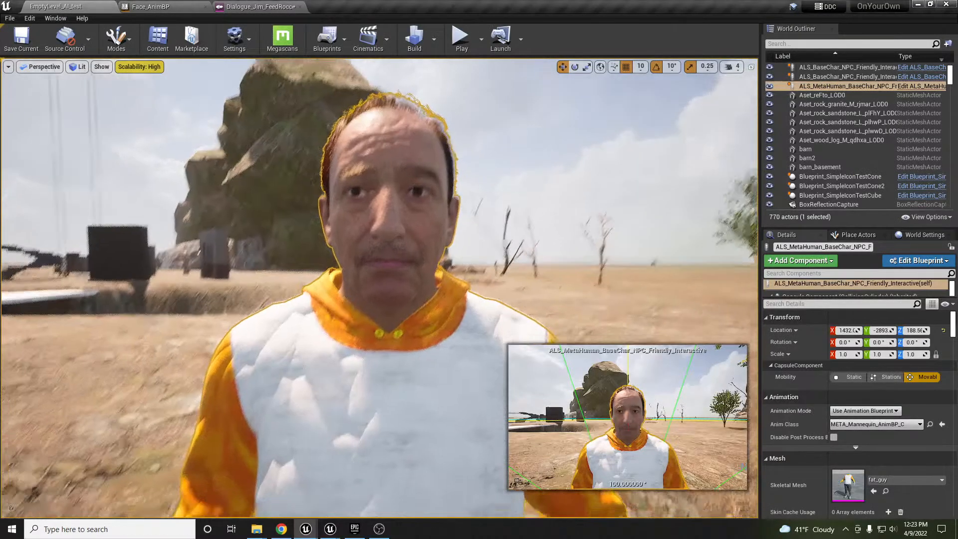
right_click_drag(293, 296, 286, 309)
key("alt+p")
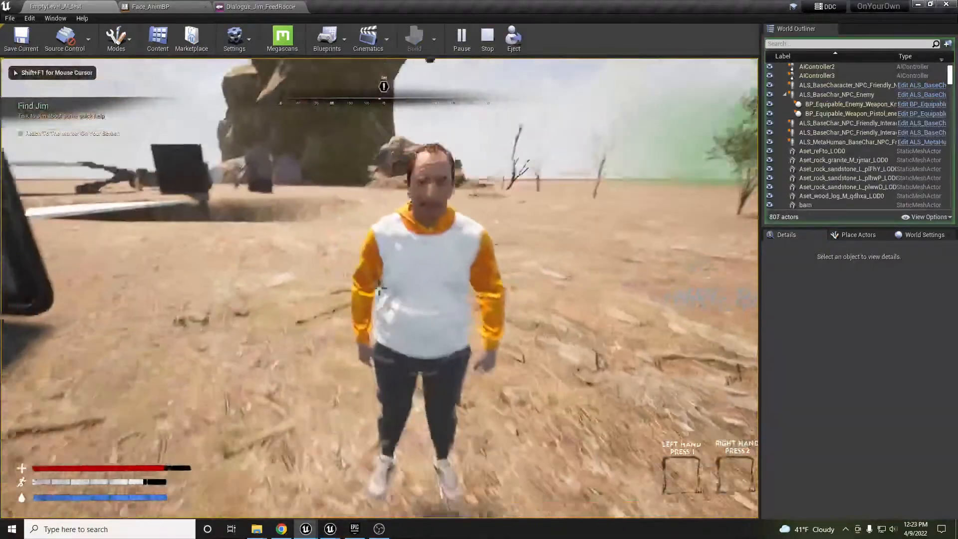
Talk to Jim, answer his greeting, resume the game, then view the Dialogue_Jim_FeedRocco graph.
key("e")
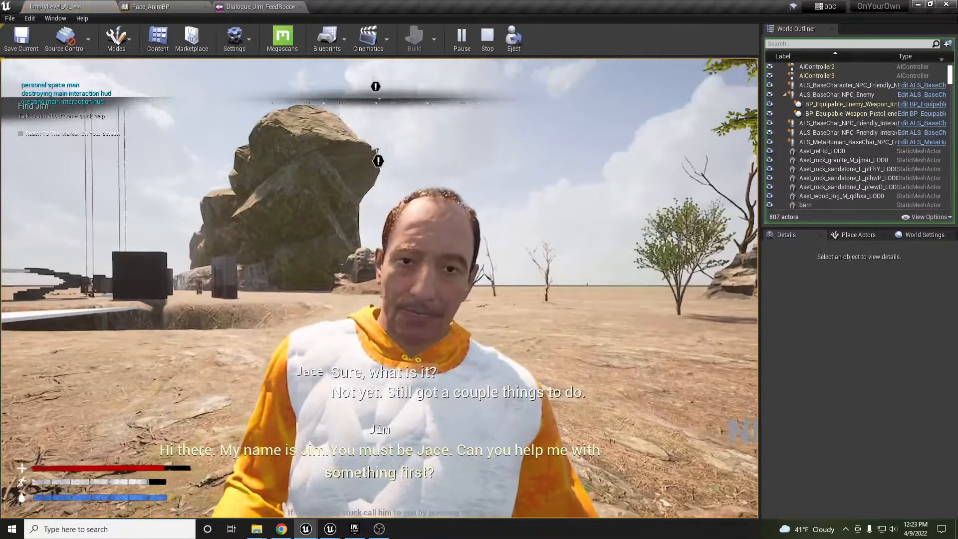
left_click(409, 379)
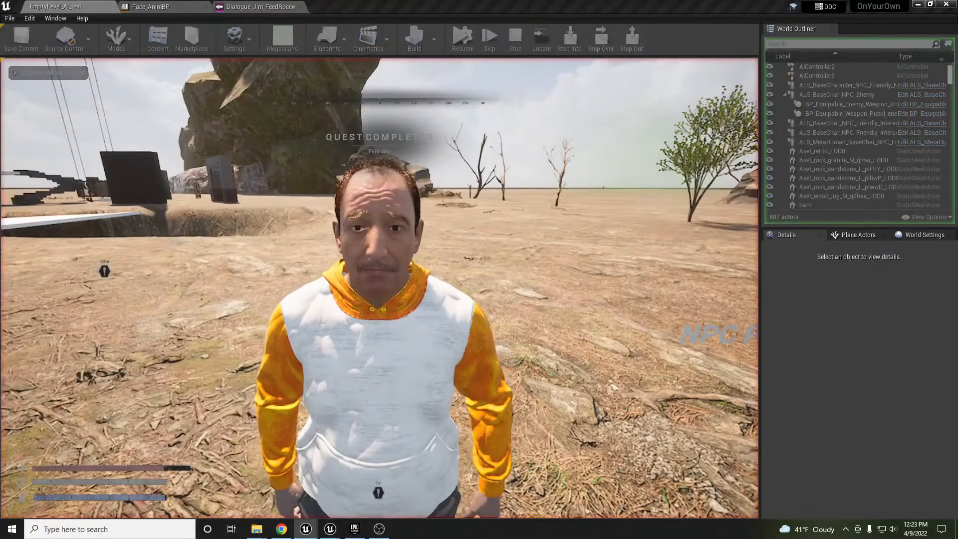
left_click(14, 73)
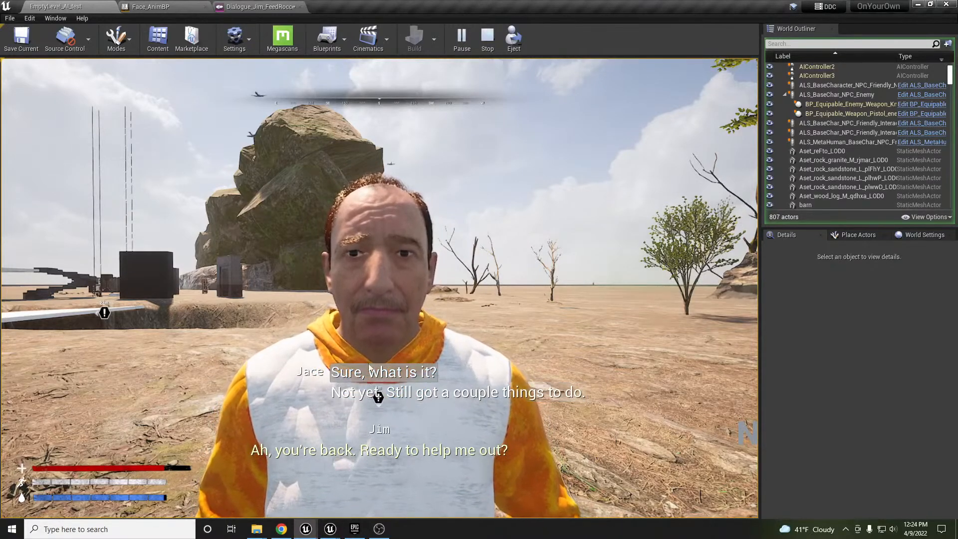
left_click(252, 7)
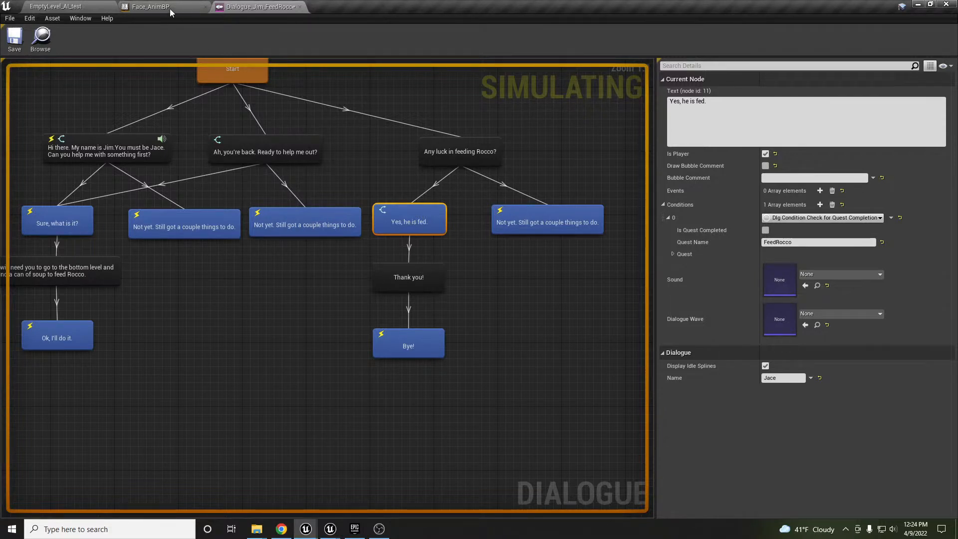
Answer Jim with 'Sure, what is it?' and 'Ok, I'll do it.', check the quest log, then pause.
left_click(56, 7)
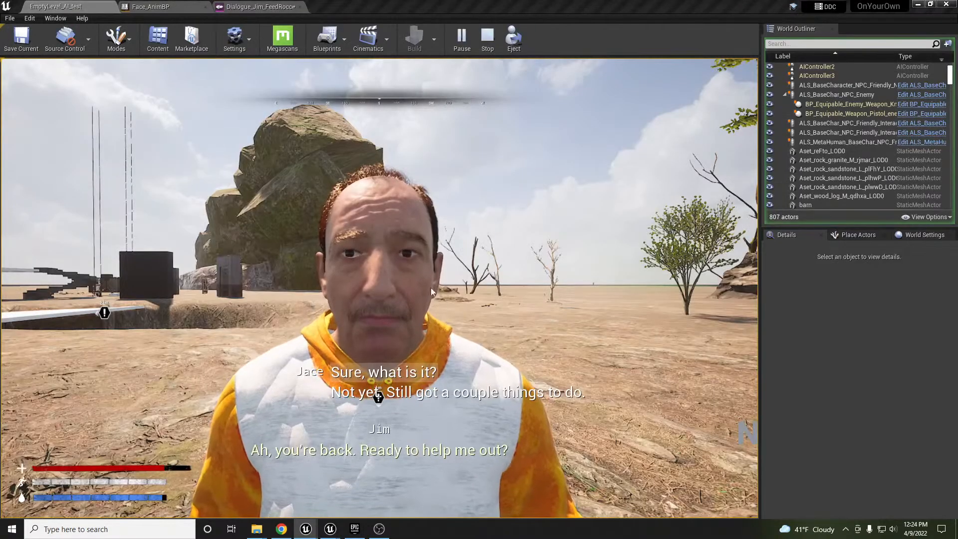
left_click(394, 371)
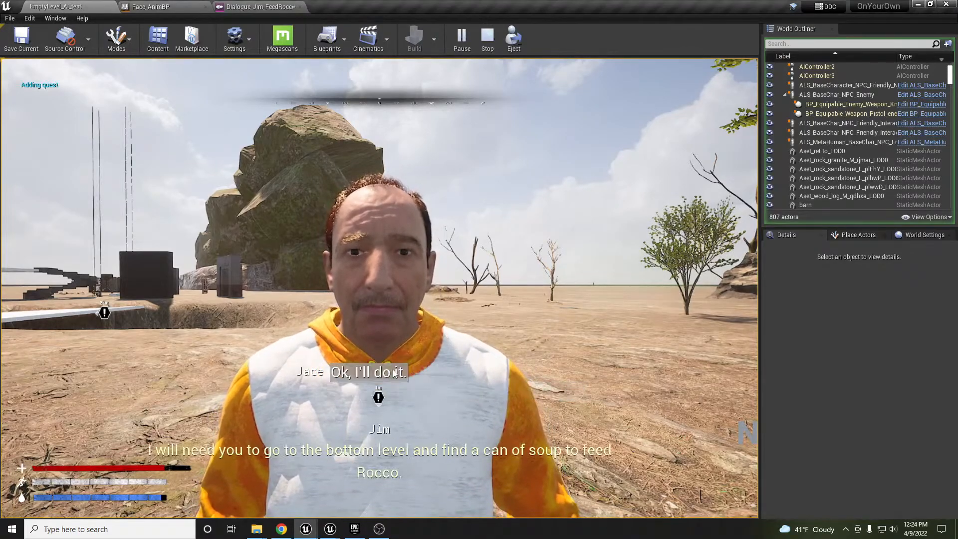
left_click(394, 332)
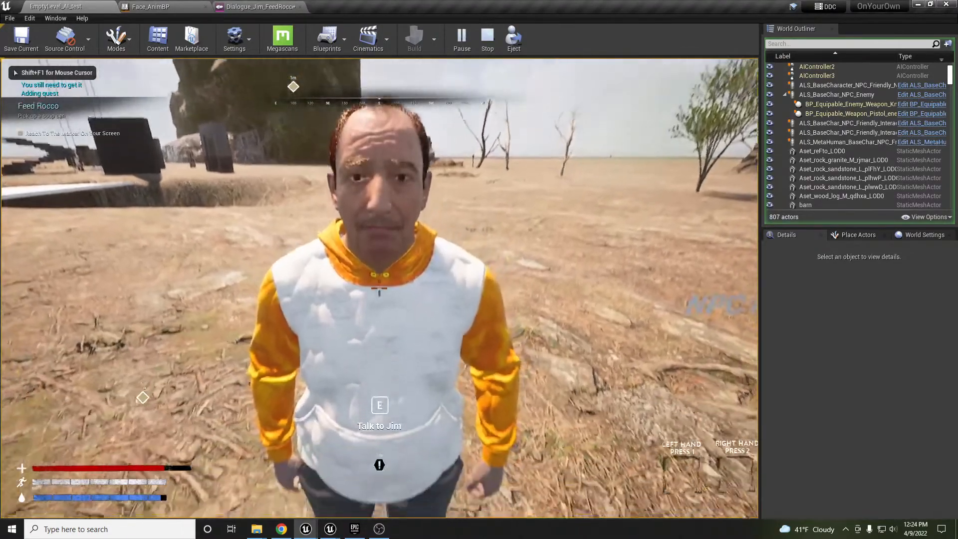
key("shift+F1")
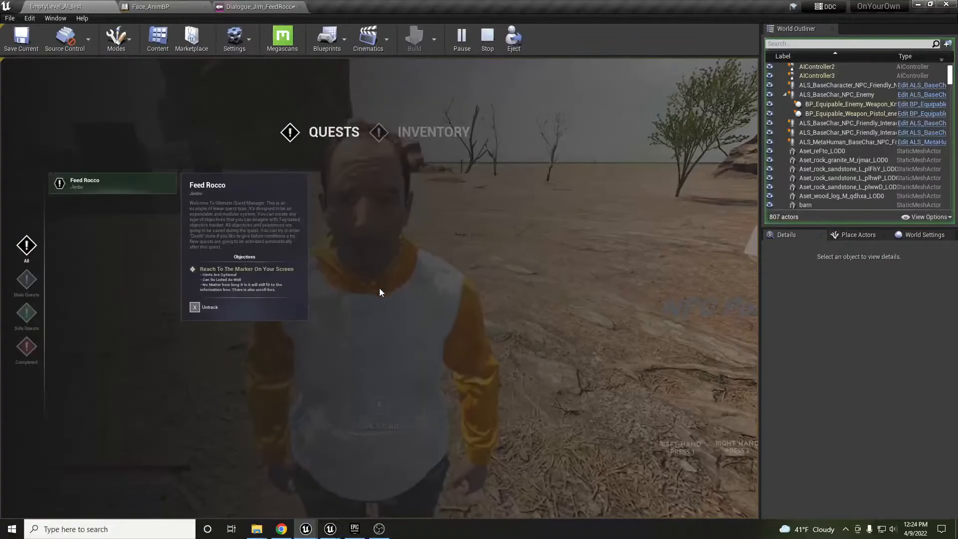
key("Tab")
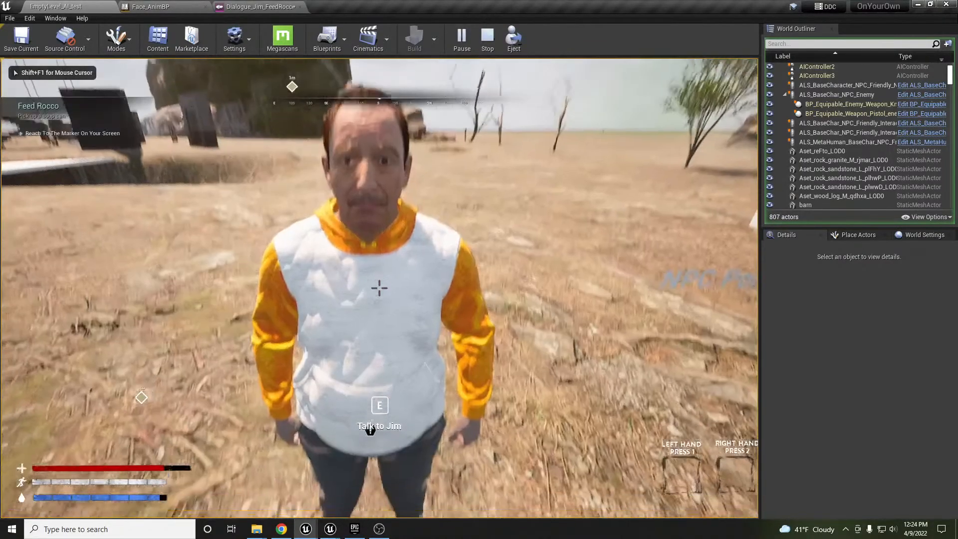
key("Pause")
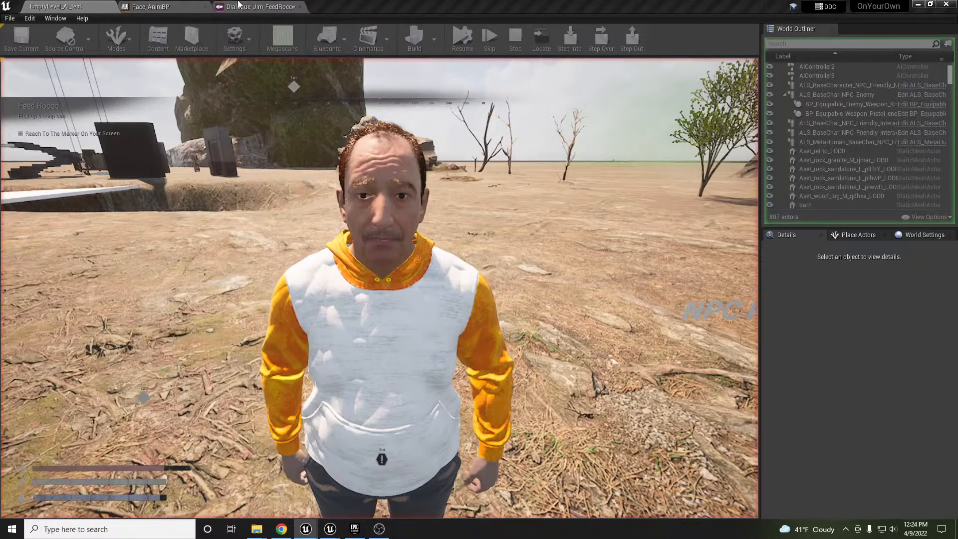
Inspect the Dialogue_Jim_FeedRocco graph during the paused test, switching back to the game once.
left_click(251, 7)
right_click_drag(369, 148, 367, 171)
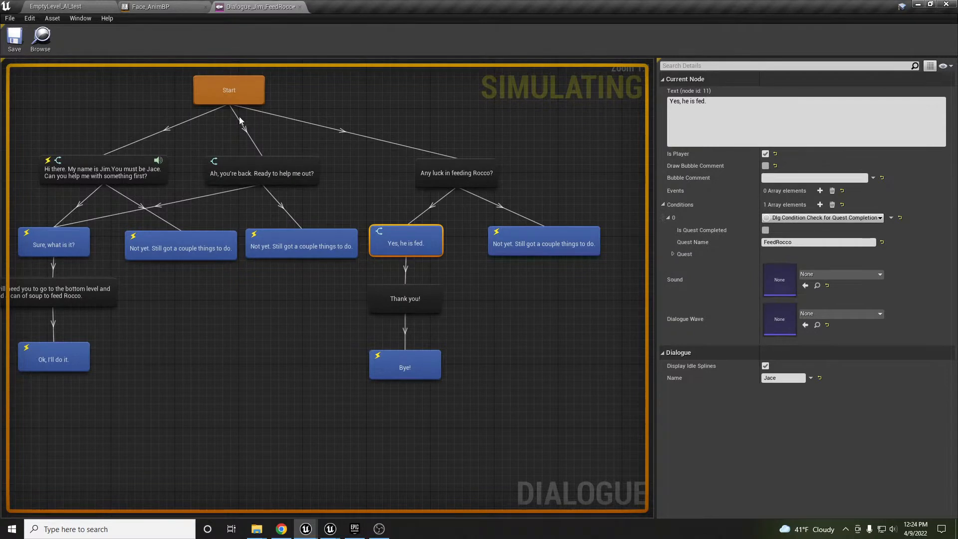
left_click(74, 7)
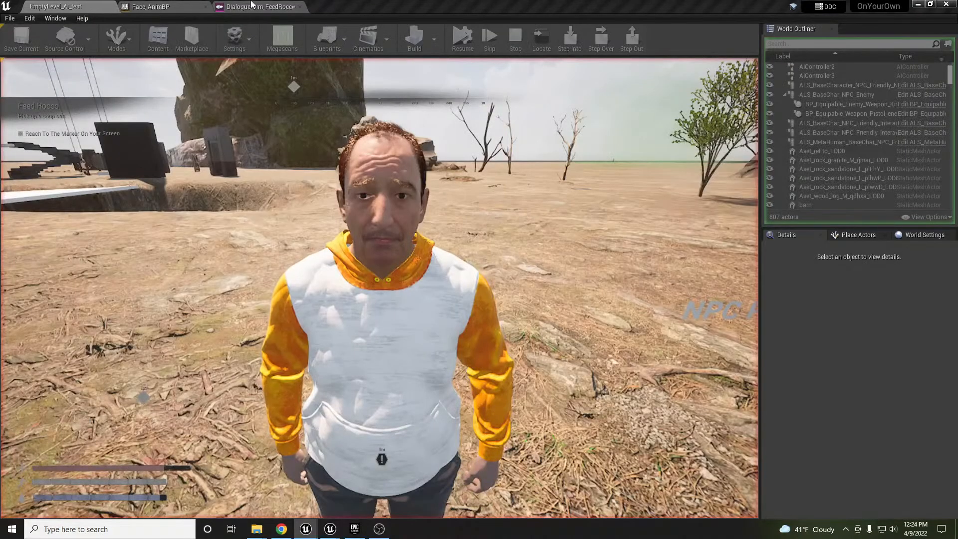
left_click(253, 6)
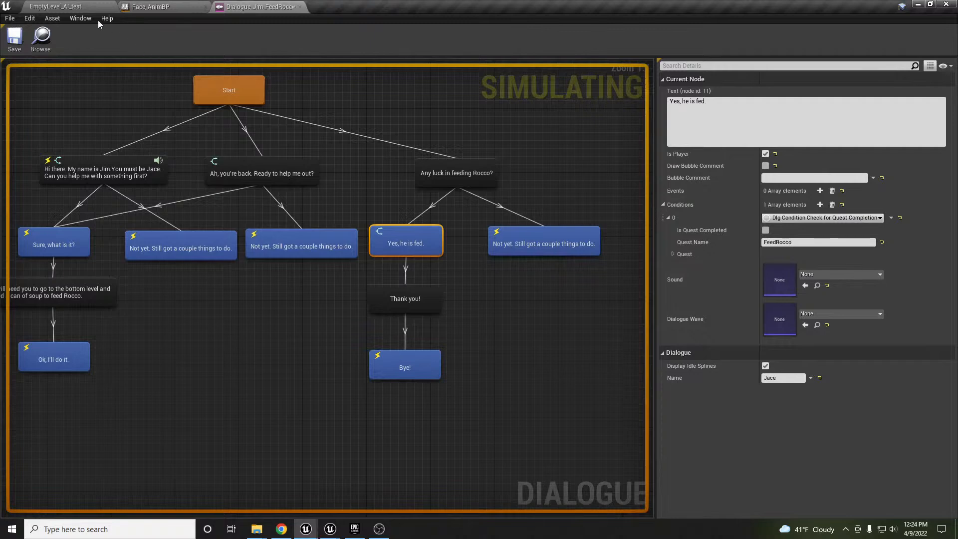
Talk Jim through to 'Any luck in feeding Rocco?' with both replies, then stop the test with Esc.
left_click(69, 6)
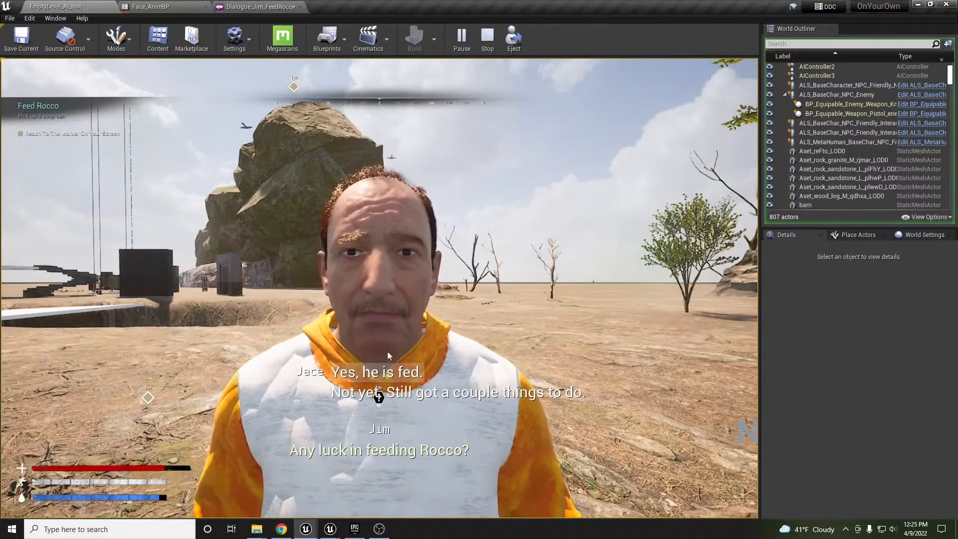
key("Escape")
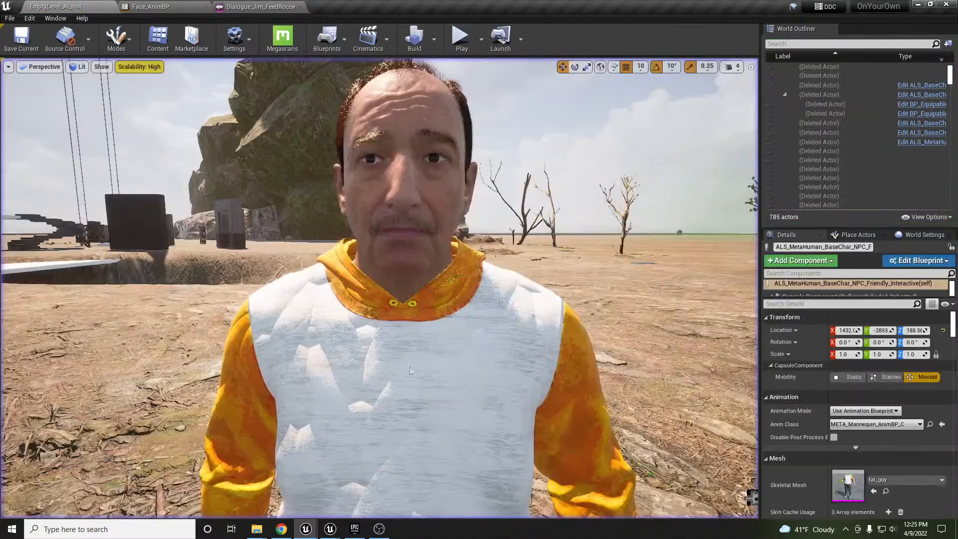
Select the MetaHuman NPC Jim in the desert level.
left_click(391, 374)
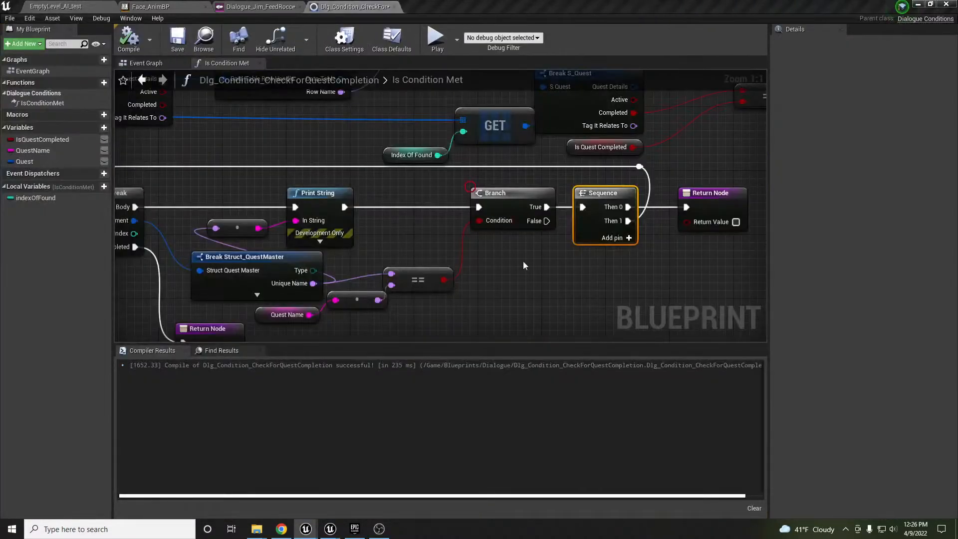
Pan the Is Condition Met graph across the For Each Loop, Sequence and Return Node, then move the blueprint window aside.
right_click_drag(523, 265, 751, 257)
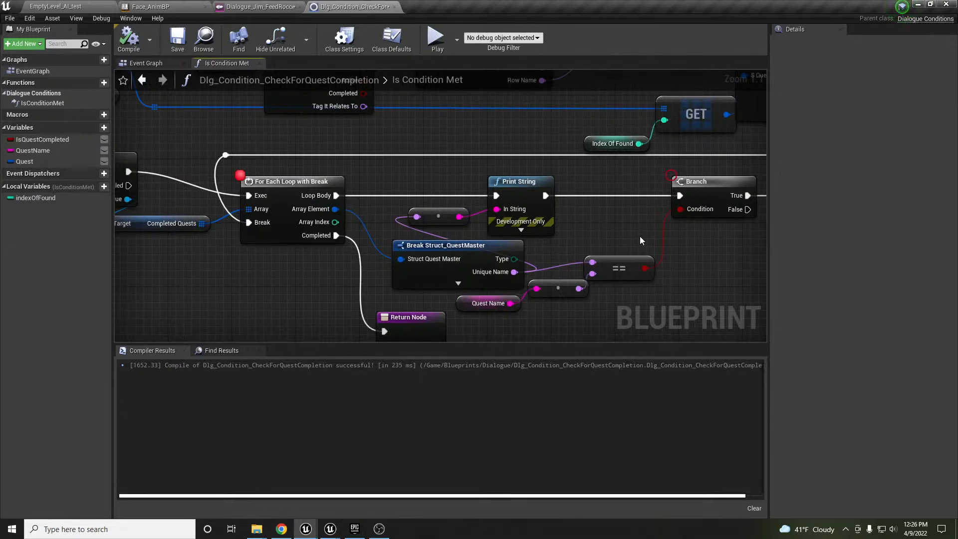
right_click_drag(641, 240, 465, 231)
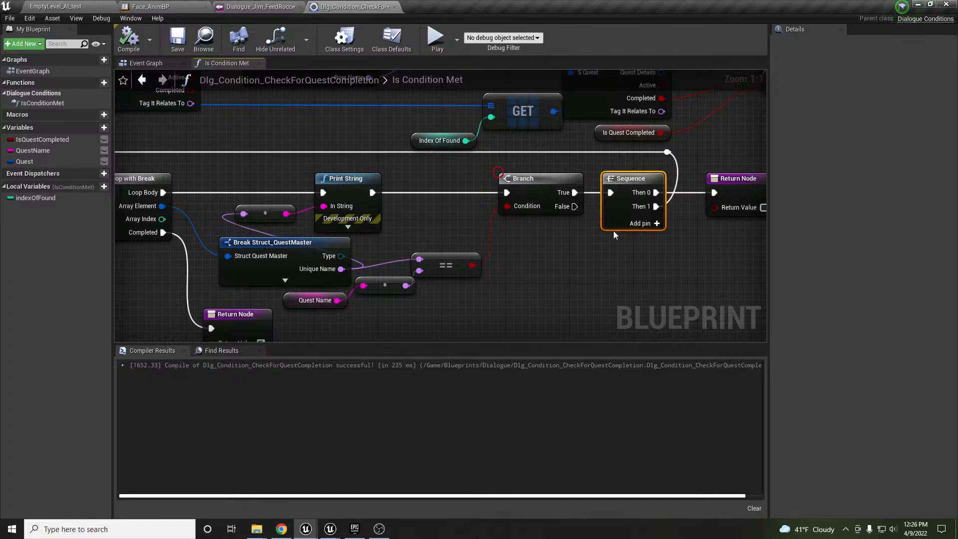
right_click_drag(672, 245, 641, 244)
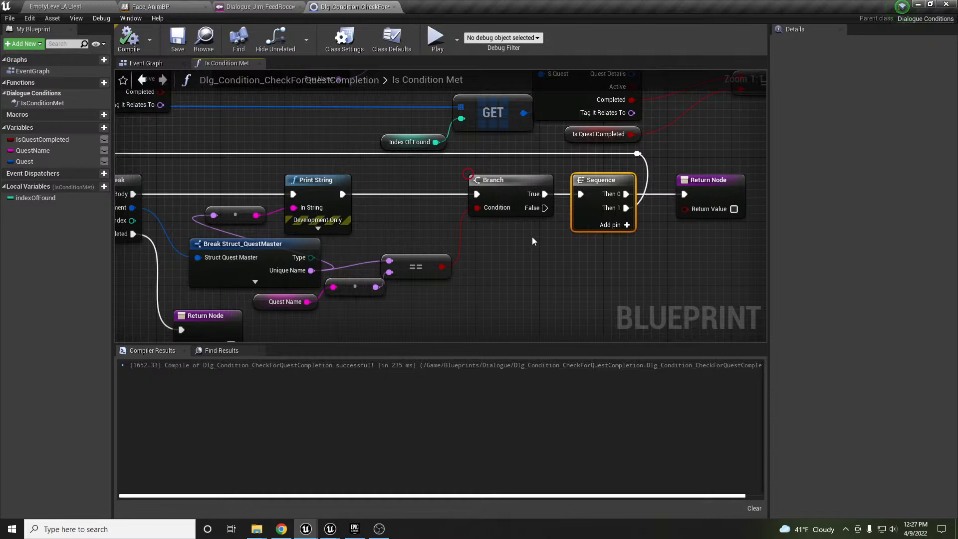
right_click_drag(520, 248, 587, 229)
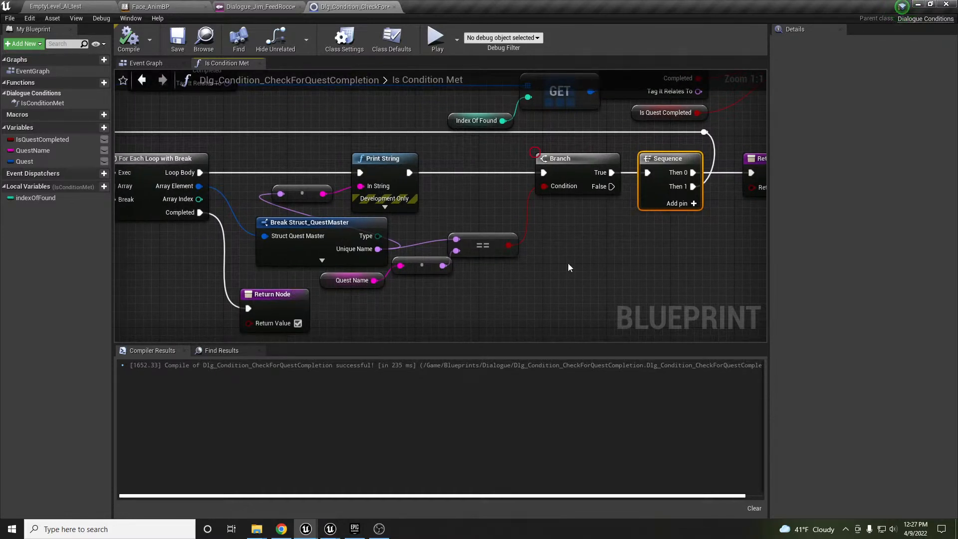
right_click_drag(615, 241, 591, 248)
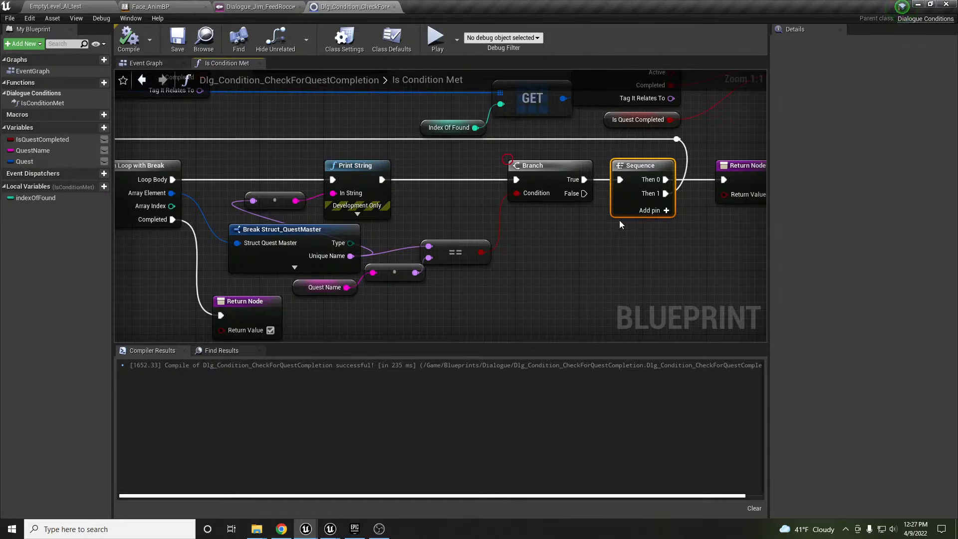
left_click_drag(353, 4, 957, 55)
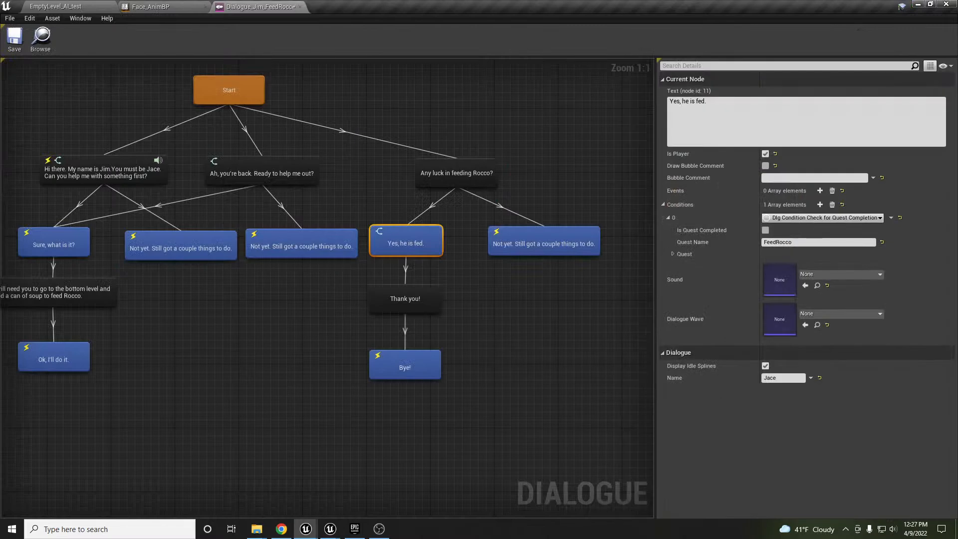
Back in EmptyLevel_AI_test, tilt and pull the viewport camera back around Jim.
left_click(75, 6)
right_click_drag(379, 274, 381, 286)
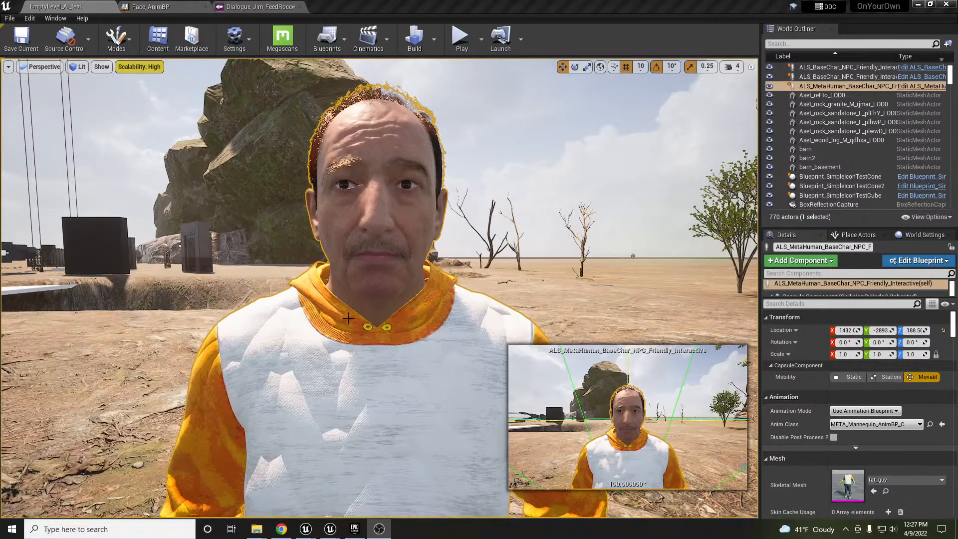
right_click_drag(368, 325, 383, 331)
key("s")
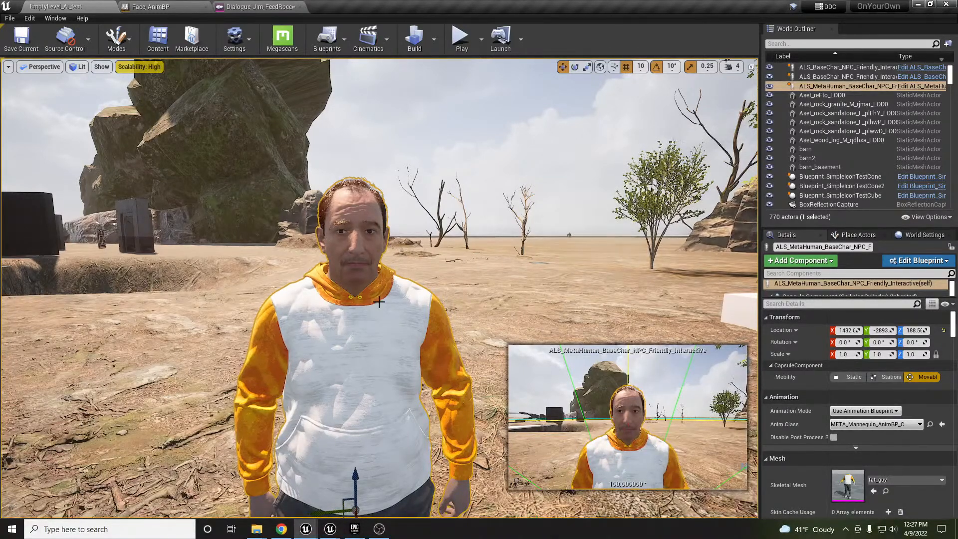
Glance at Jim's dialogue graph, then return and zoom the viewport in on Jim.
left_click(253, 7)
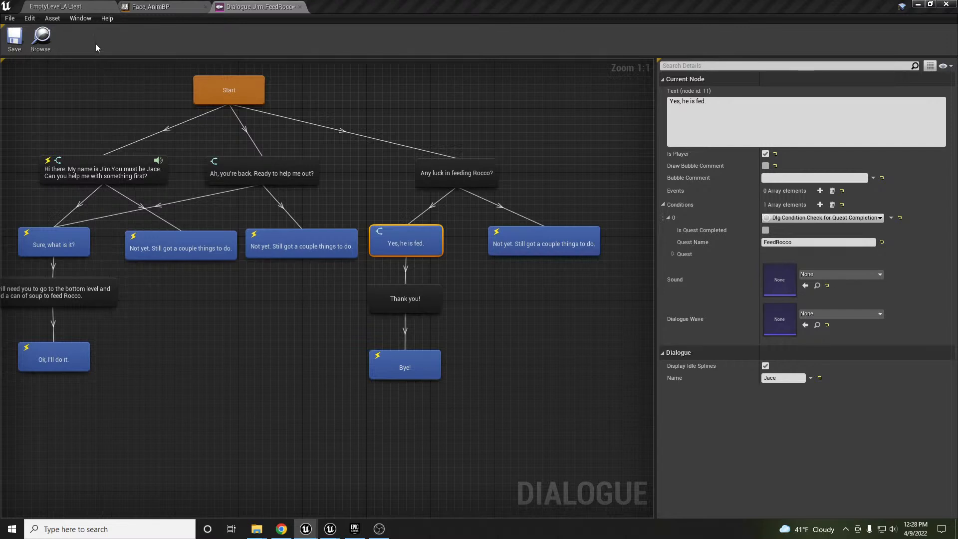
left_click(78, 7)
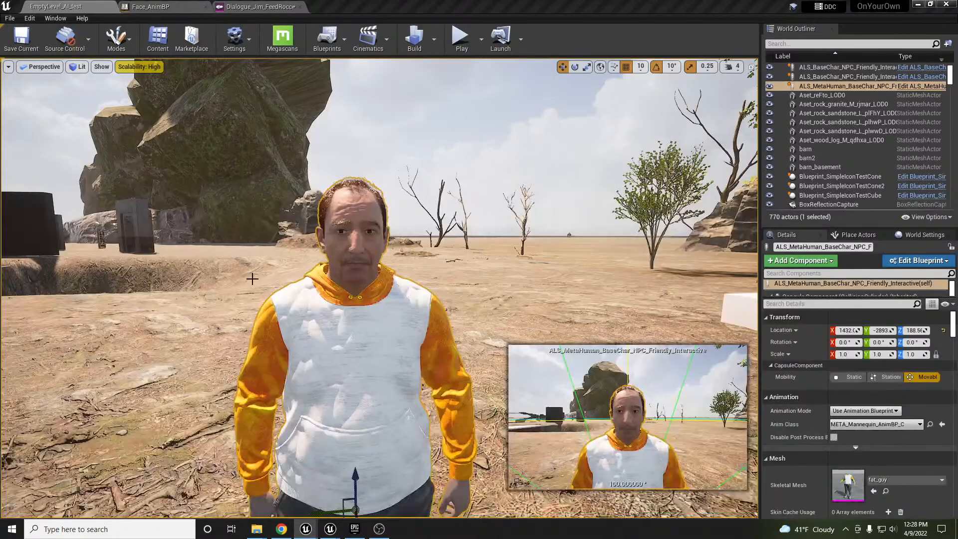
right_click_drag(352, 317, 369, 324)
scroll(394, 246, "up", 4)
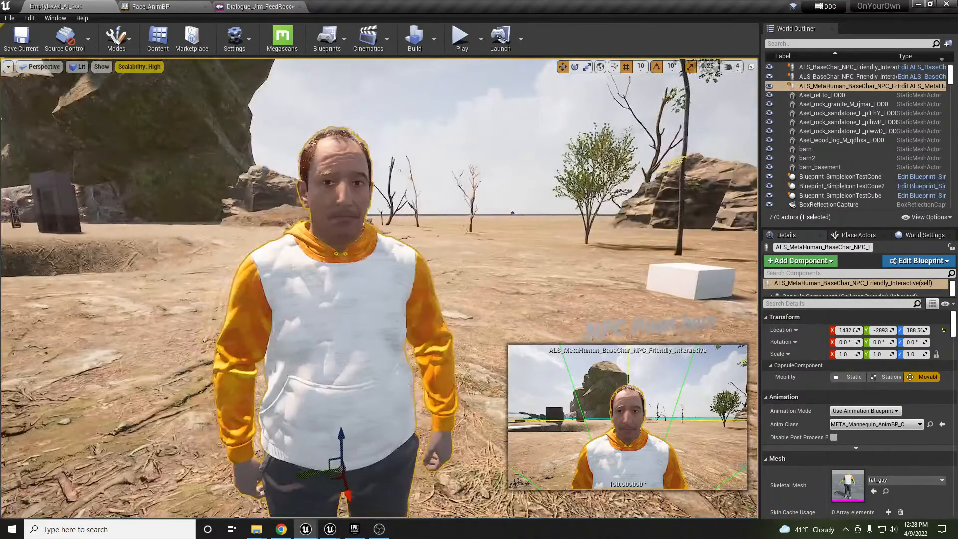